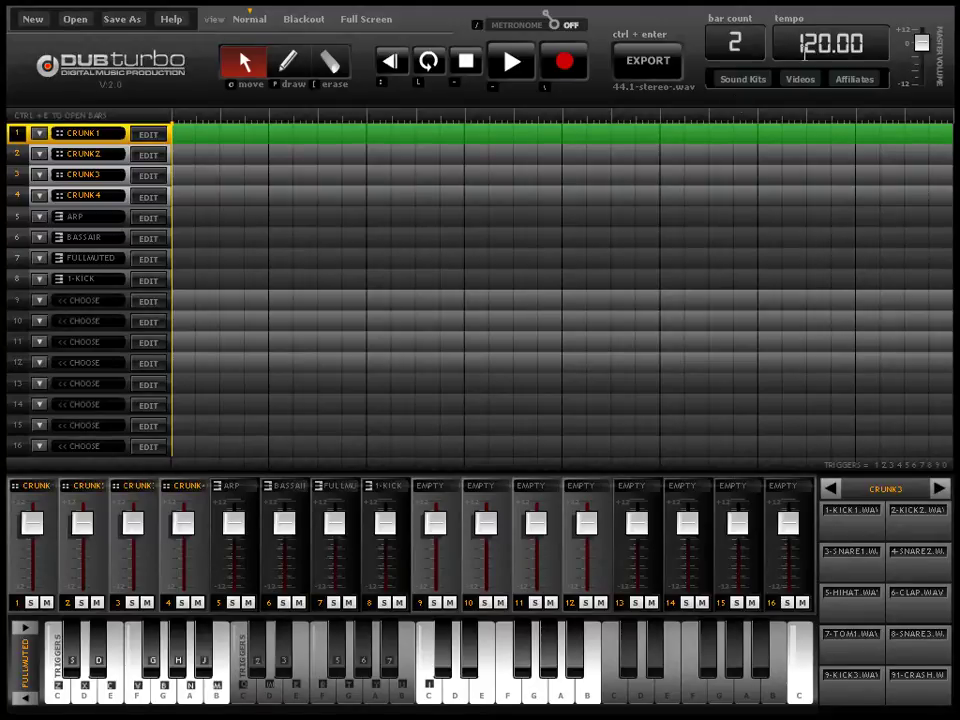
Set the project tempo to 180.
{"action": "left_click", "coordinate": [816, 42]}
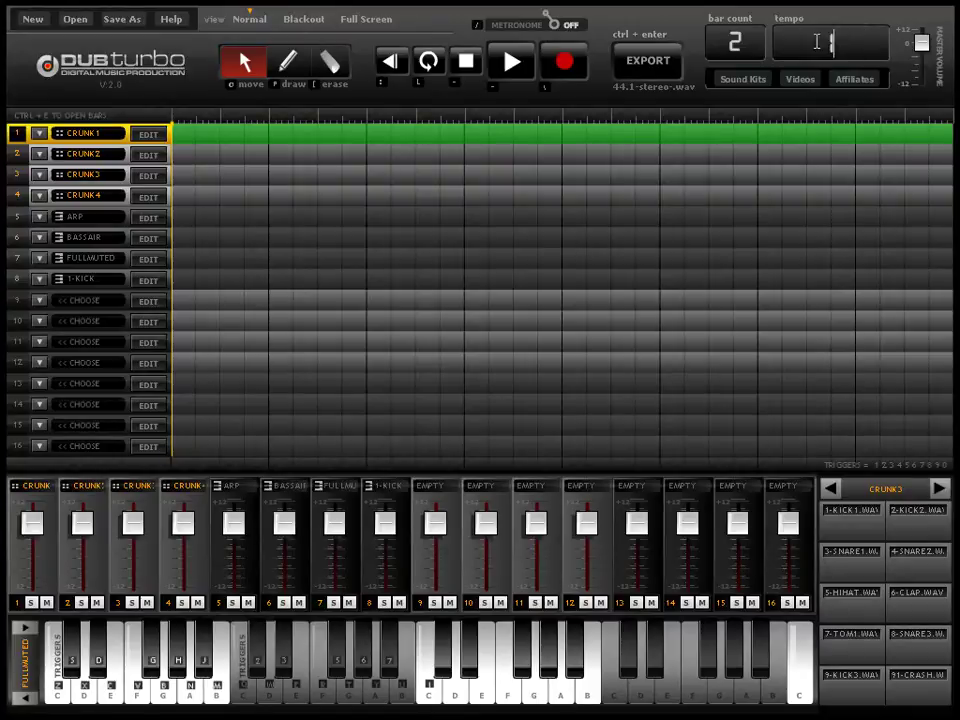
{"action": "type", "text": "180"}
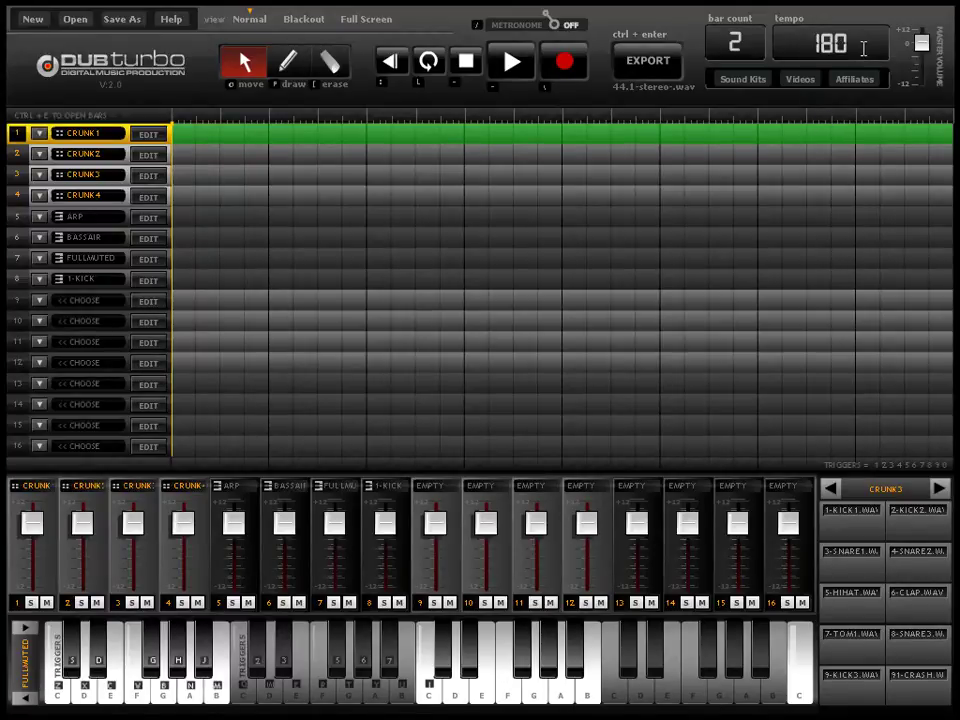
{"action": "key", "text": "Return"}
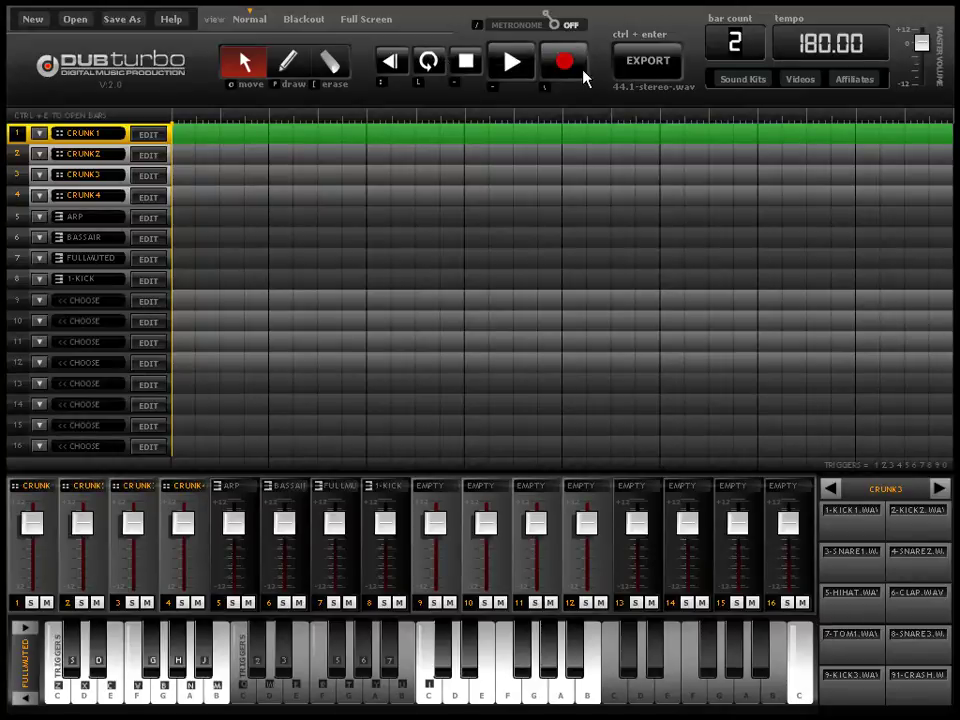
Draw a block across the full two-bar timeline of track 1 with the draw tool.
{"action": "left_click", "coordinate": [292, 66]}
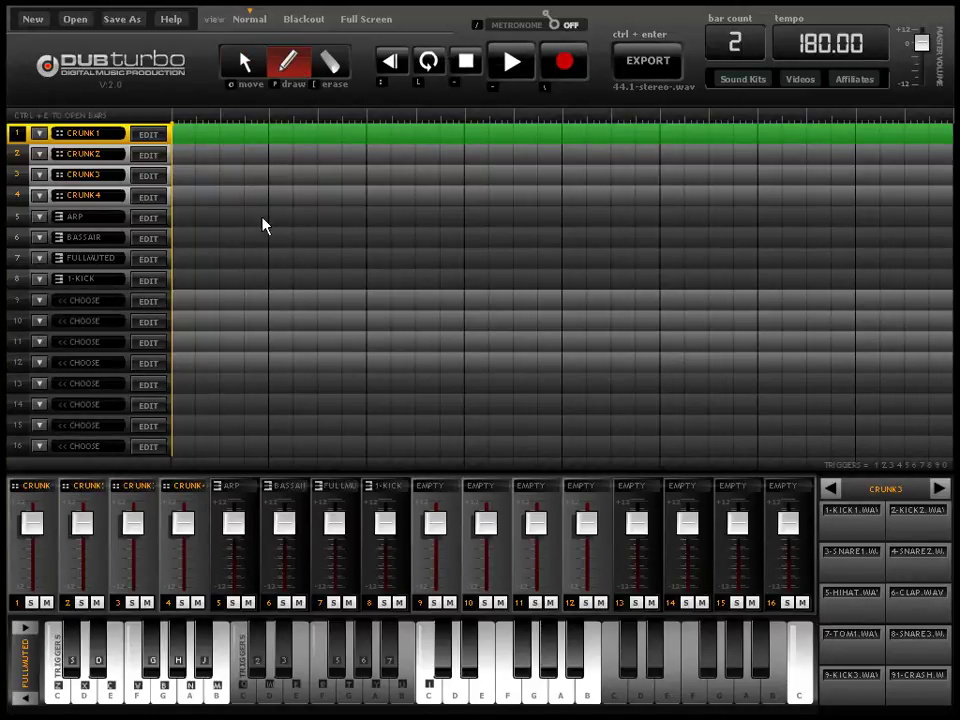
{"action": "left_click", "coordinate": [211, 148]}
{"action": "left_click", "coordinate": [928, 148]}
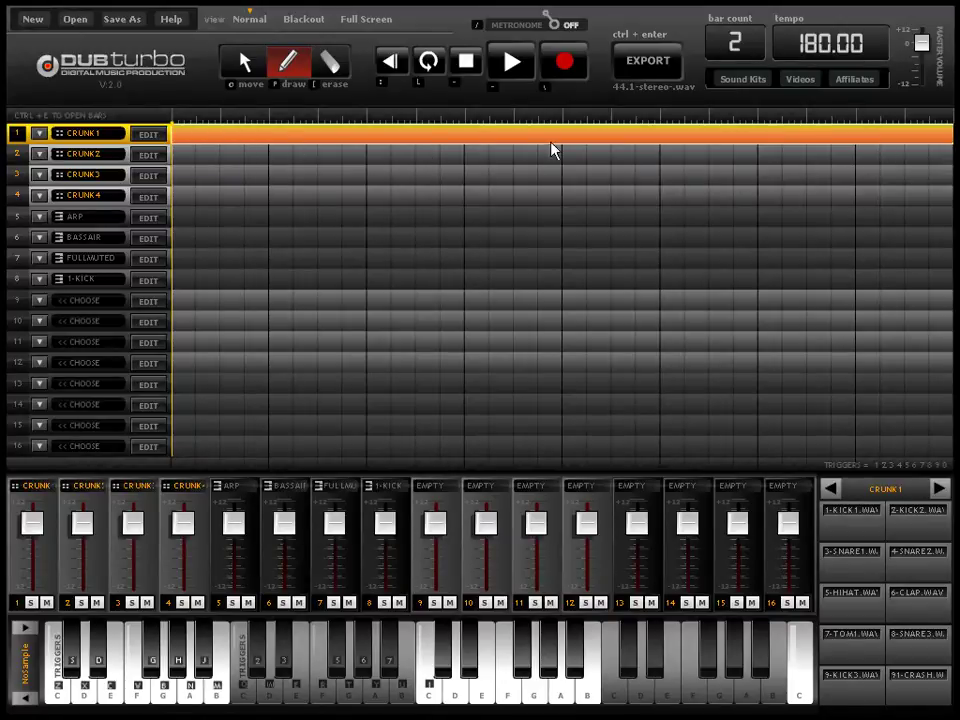
Open the drum editor for track 1 and load the DABEATBOX2 kit.
{"action": "left_click", "coordinate": [150, 139]}
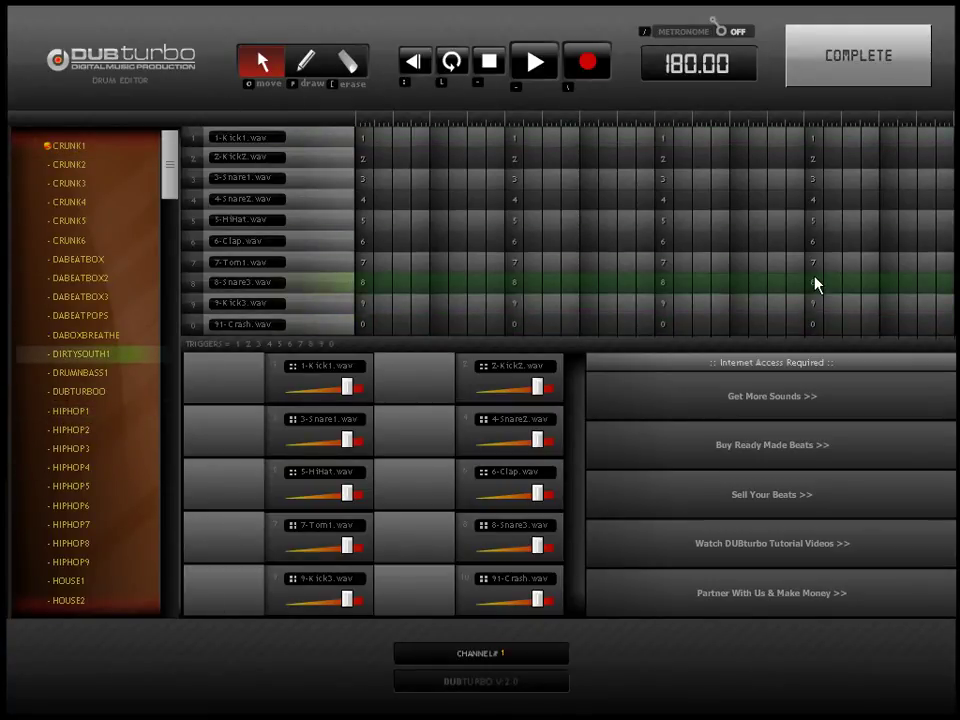
{"action": "mouse_move", "coordinate": [171, 176]}
{"action": "left_mouse_down"}
{"action": "mouse_move", "coordinate": [178, 602]}
{"action": "mouse_move", "coordinate": [160, 262]}
{"action": "mouse_move", "coordinate": [165, 156]}
{"action": "left_mouse_up"}
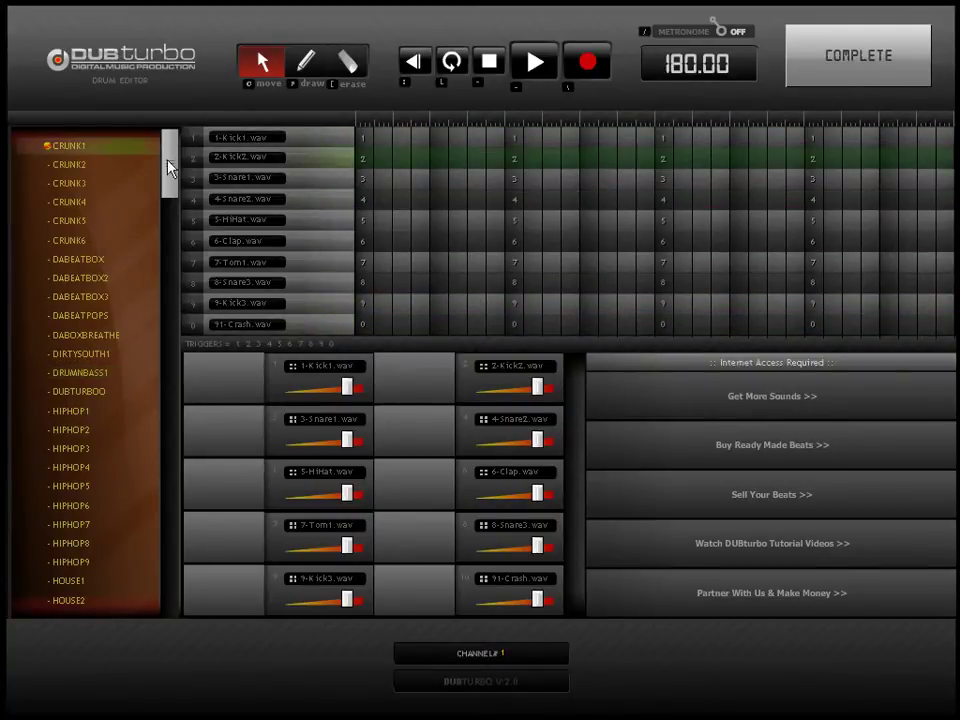
{"action": "left_click", "coordinate": [117, 284]}
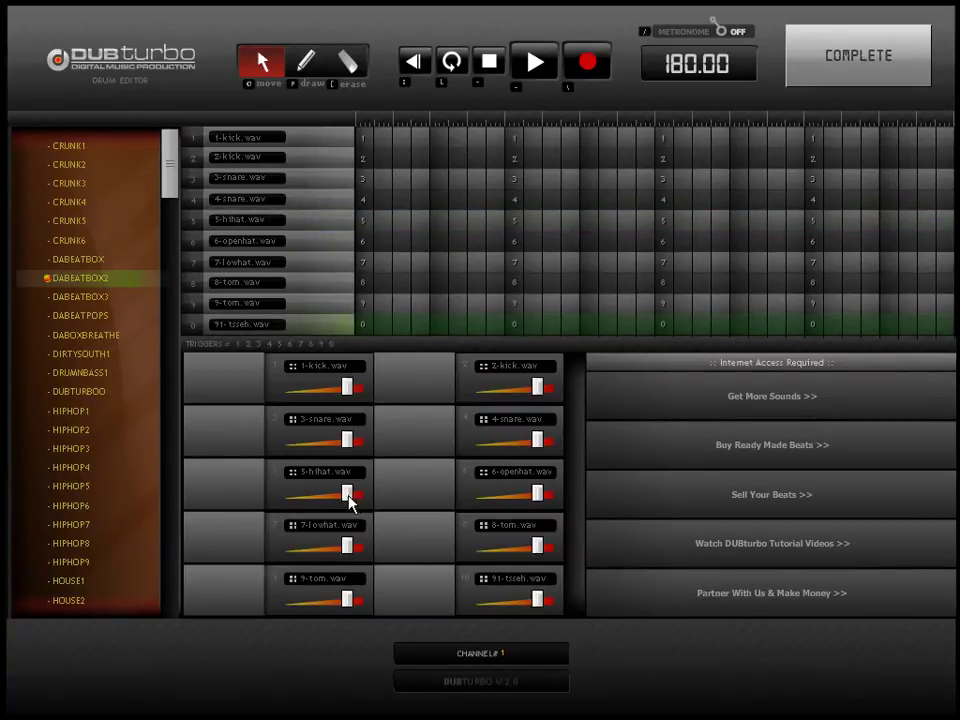
Try lowering and restoring the 5-hihat volume, and switch briefly to the DABEATBOX3 kit and back to DABEATBOX2.
{"action": "mouse_move", "coordinate": [348, 499]}
{"action": "left_mouse_down"}
{"action": "mouse_move", "coordinate": [315, 504]}
{"action": "mouse_move", "coordinate": [350, 507]}
{"action": "mouse_move", "coordinate": [336, 498]}
{"action": "left_mouse_up"}
{"action": "left_click", "coordinate": [79, 391]}
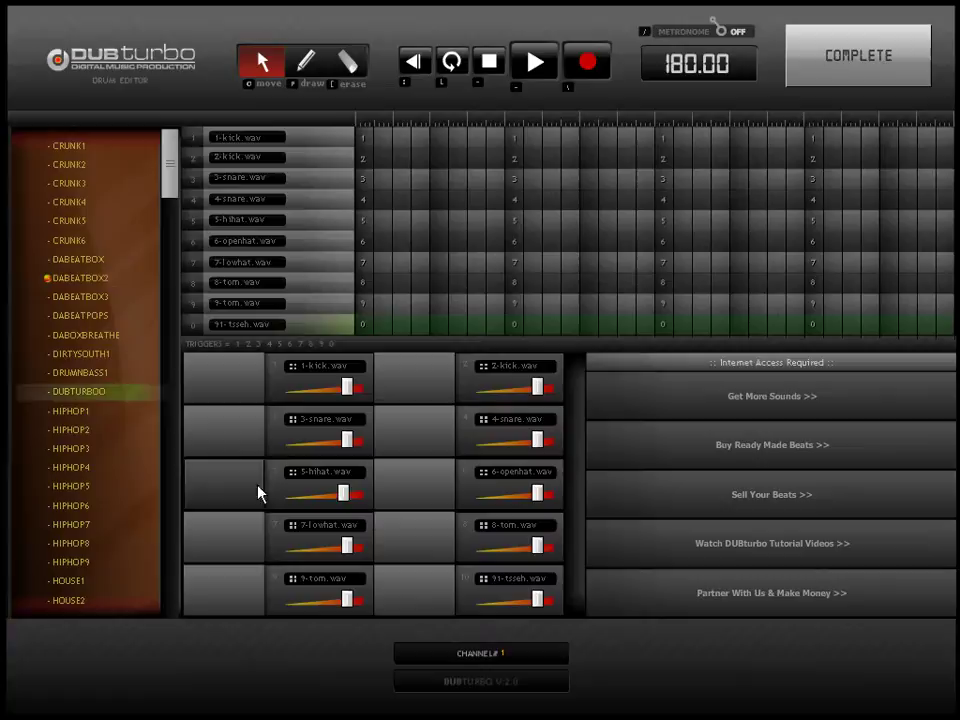
{"action": "left_click", "coordinate": [336, 500]}
{"action": "left_click", "coordinate": [321, 496]}
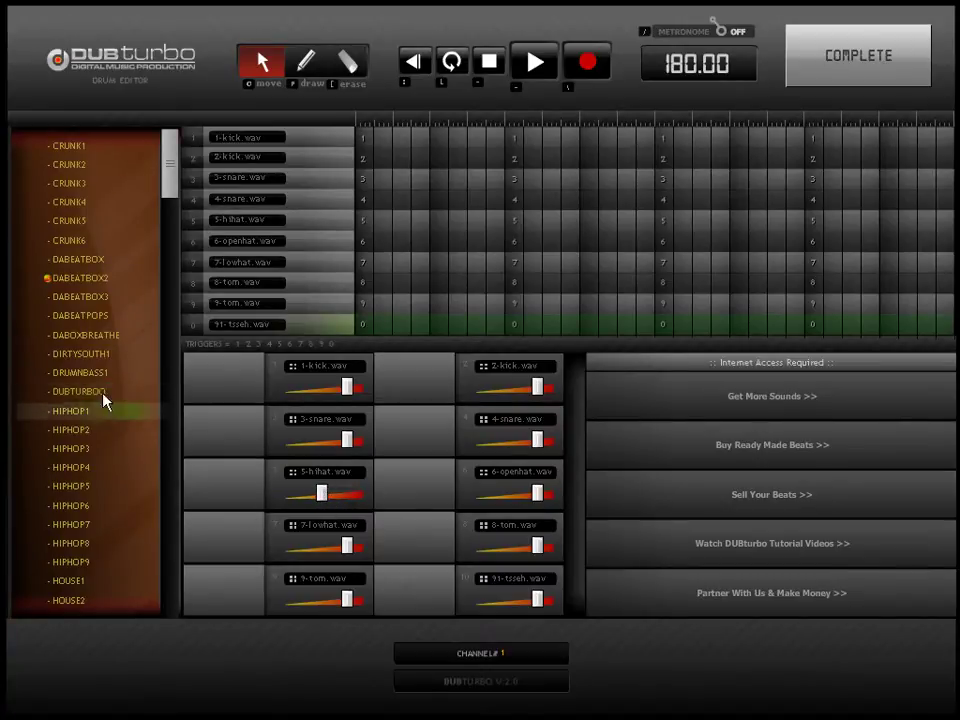
{"action": "left_click", "coordinate": [72, 411]}
{"action": "left_click_drag", "start_coordinate": [321, 497], "coordinate": [347, 505]}
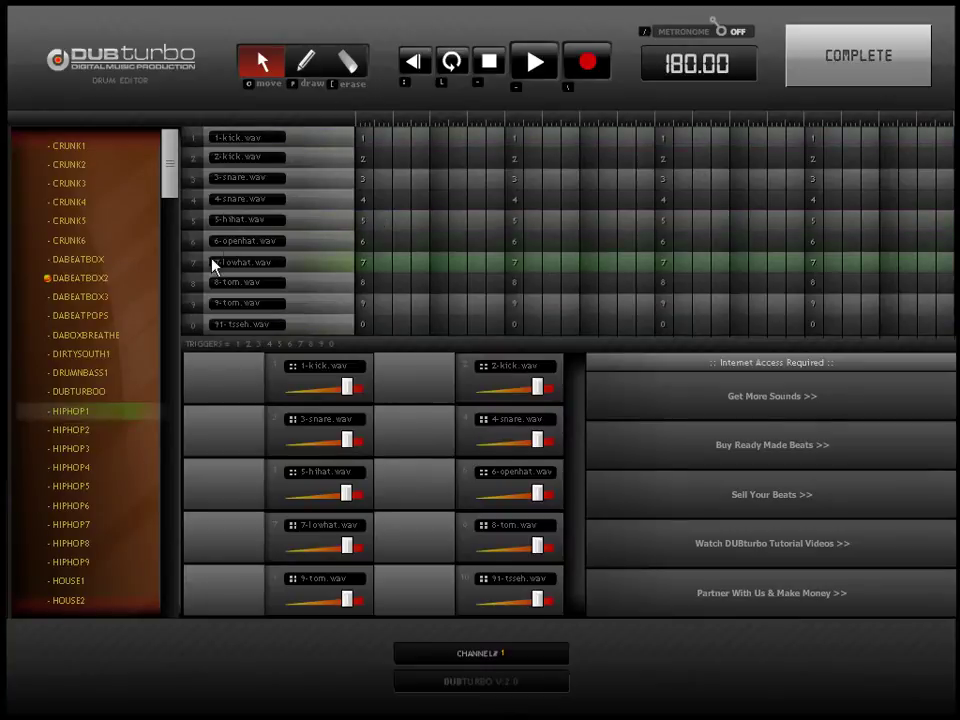
{"action": "left_click", "coordinate": [82, 298]}
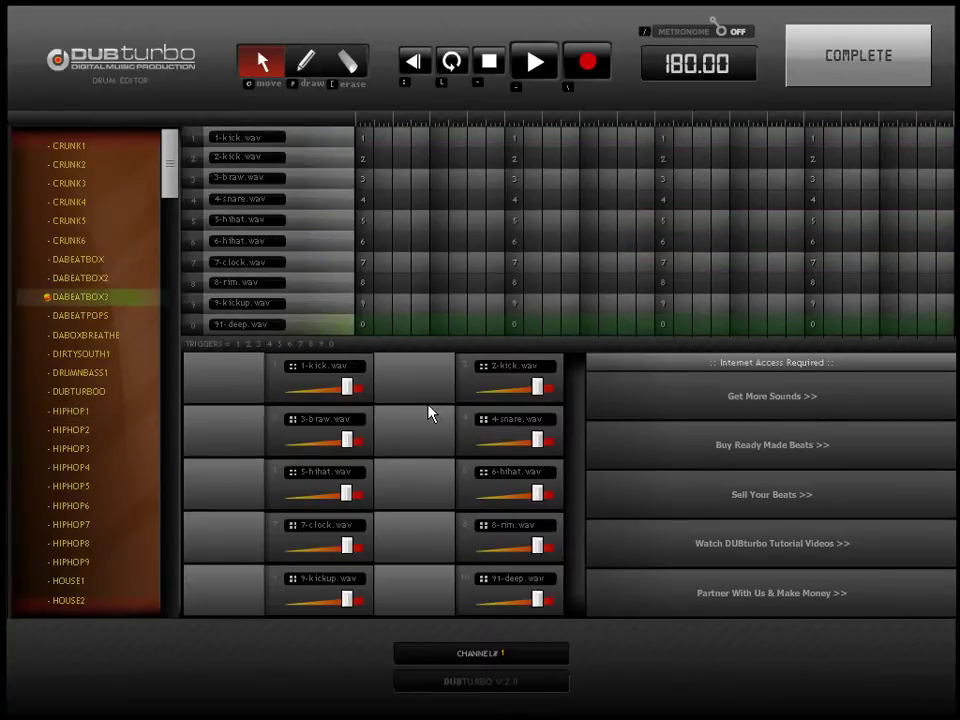
{"action": "key", "text": "Up"}
Draw 1-kick hits on steps 1 and 13, 3-snare hits on steps 9 and 25, and 2-kick hits on steps 7 and 21.
{"action": "key", "text": "p"}
{"action": "left_click", "coordinate": [364, 140]}
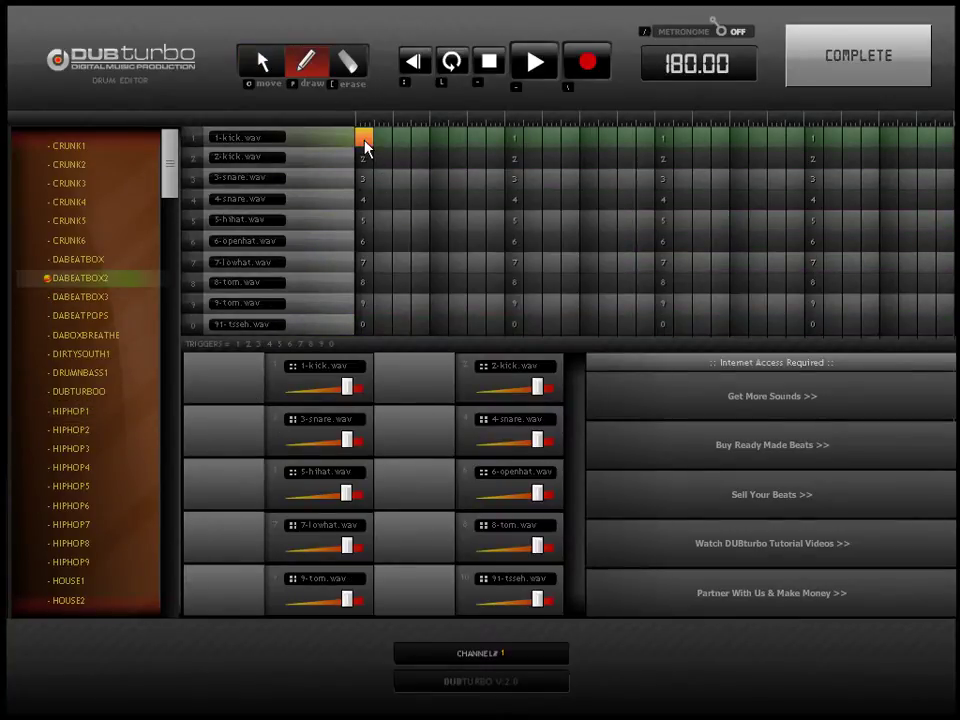
{"action": "left_click", "coordinate": [513, 181]}
{"action": "left_click", "coordinate": [590, 141]}
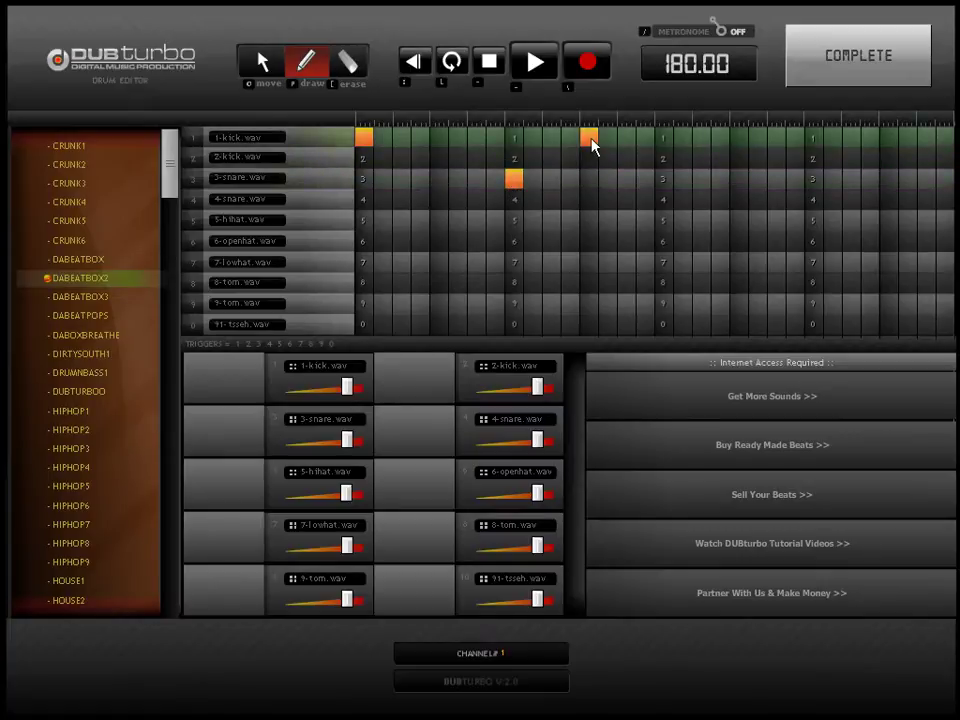
{"action": "left_click", "coordinate": [812, 185]}
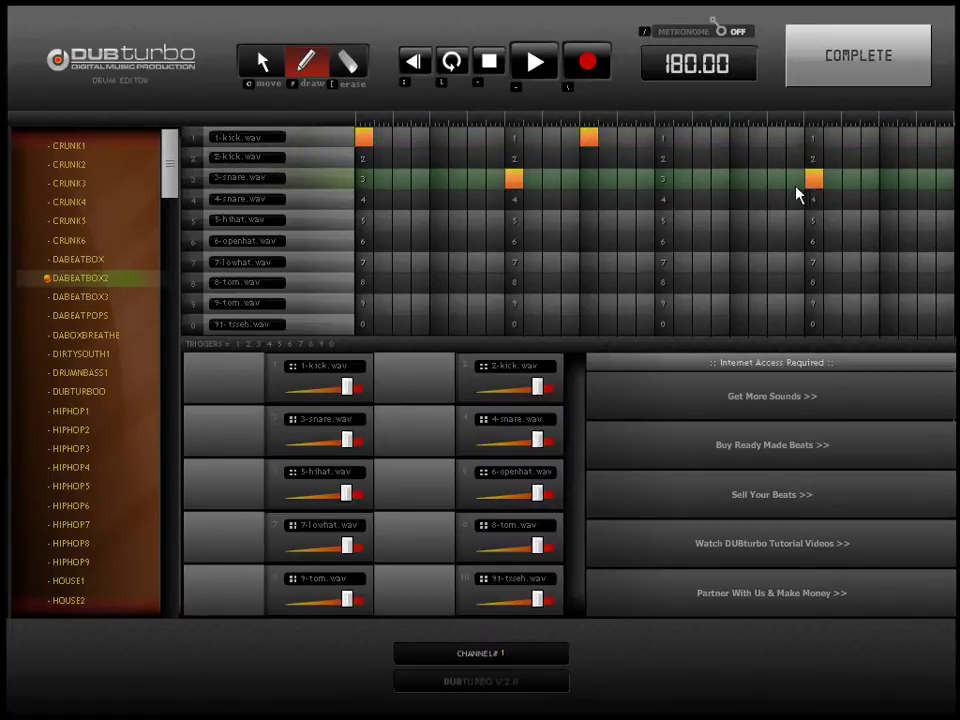
{"action": "left_click", "coordinate": [478, 159]}
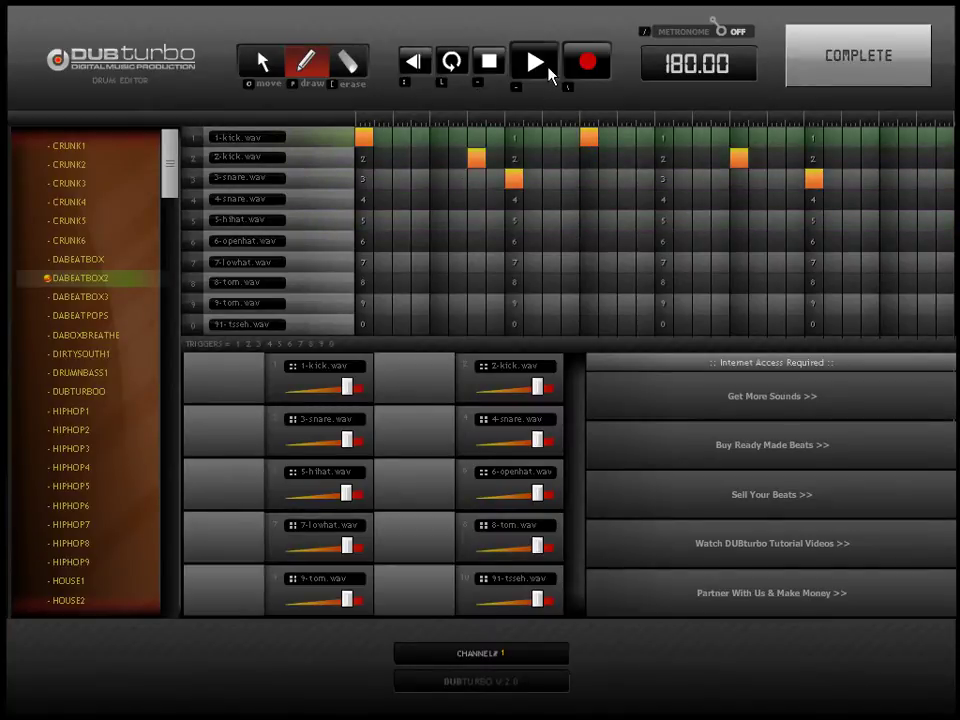
Complete the drum pattern and play it back in the main arrangement.
{"action": "left_click", "coordinate": [842, 84]}
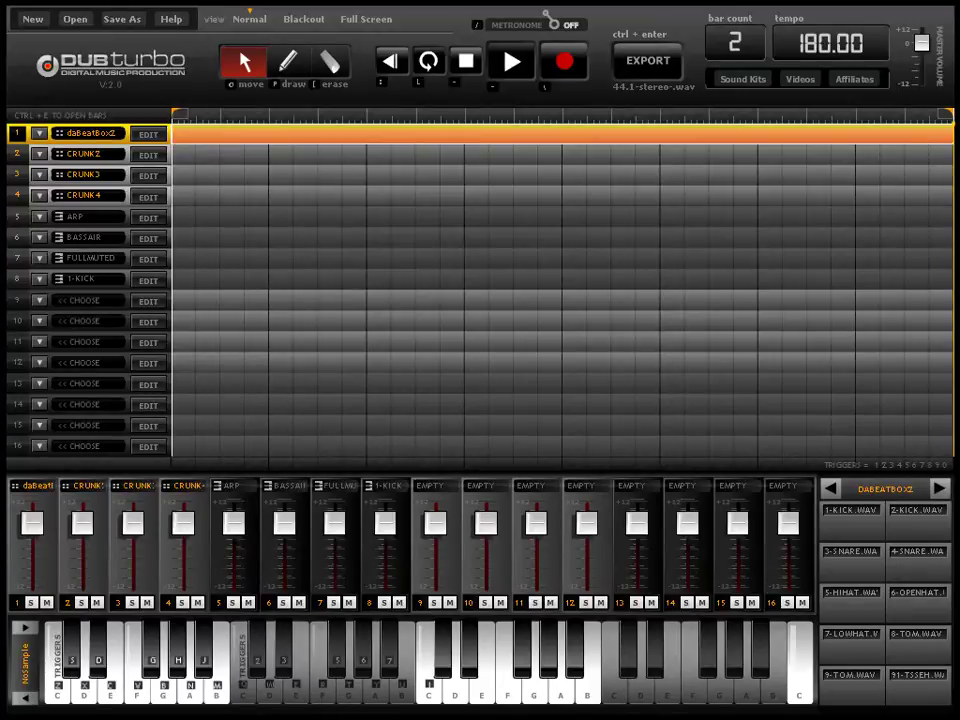
{"action": "key", "text": "space"}
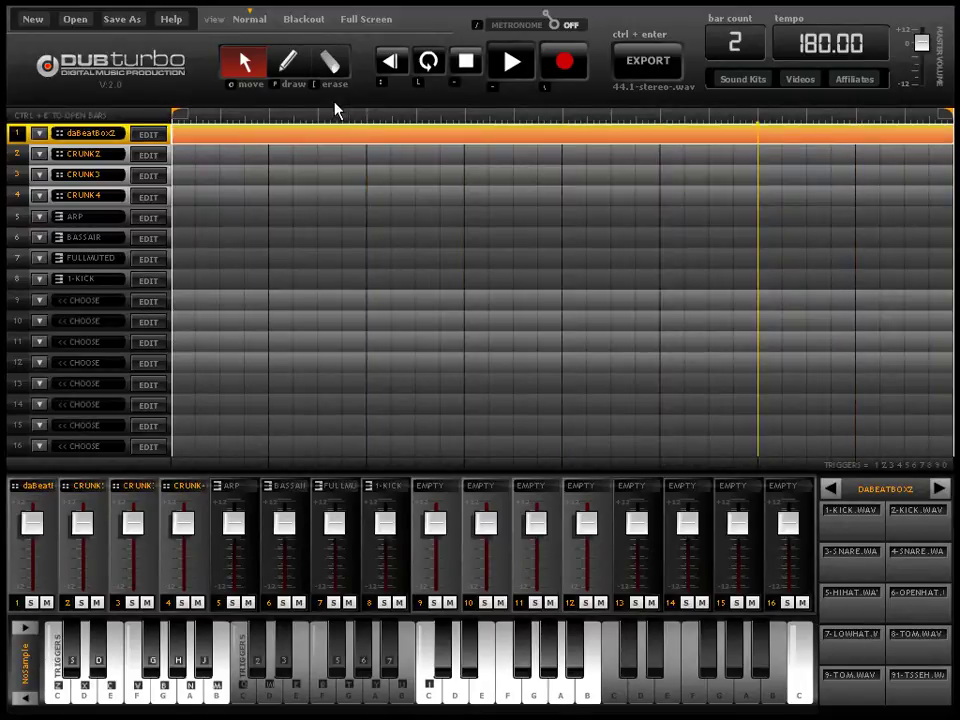
Reopen track 1's drum editor and draw 5-hihat hits on every odd step, filling steps 9 to 15 continuously.
{"action": "left_click", "coordinate": [163, 156]}
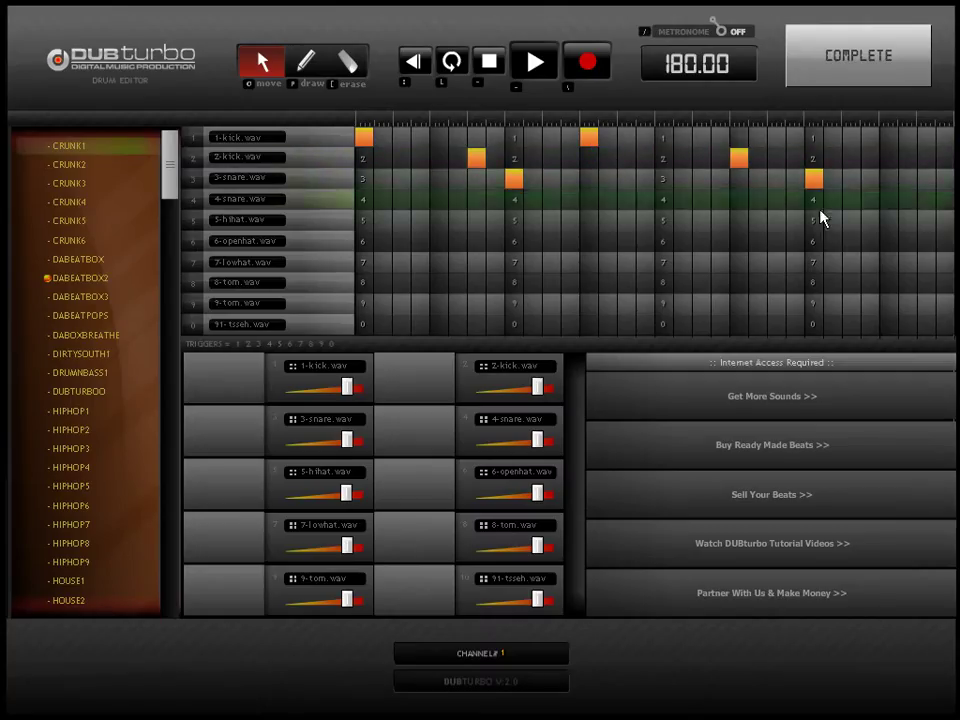
{"action": "left_click", "coordinate": [305, 62]}
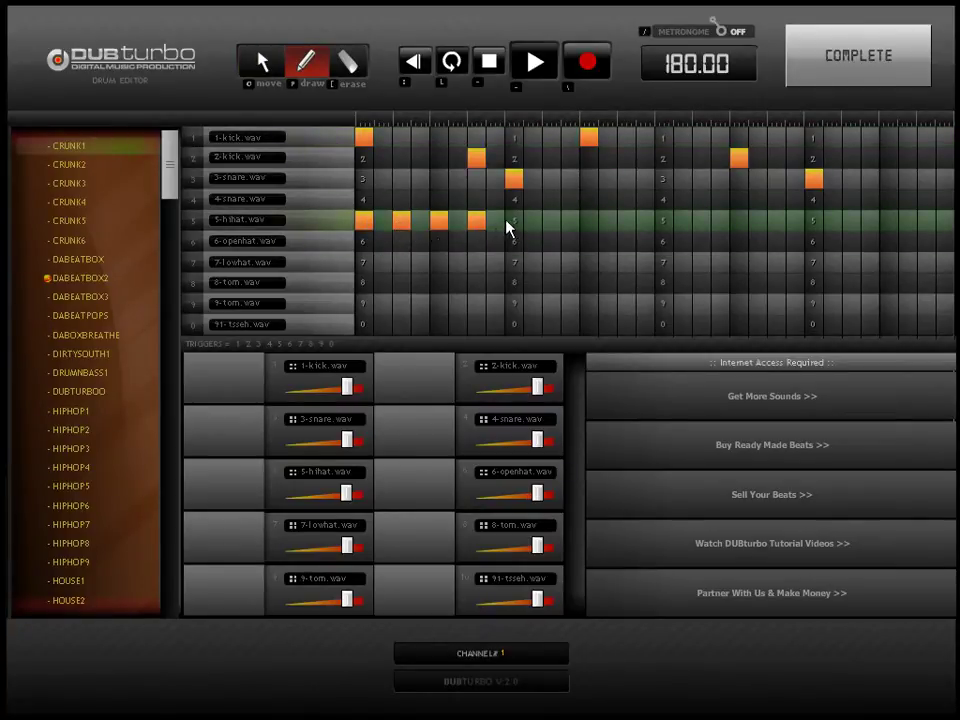
{"action": "left_click_drag", "start_coordinate": [507, 228], "coordinate": [533, 236]}
{"action": "left_click_drag", "start_coordinate": [616, 230], "coordinate": [622, 231]}
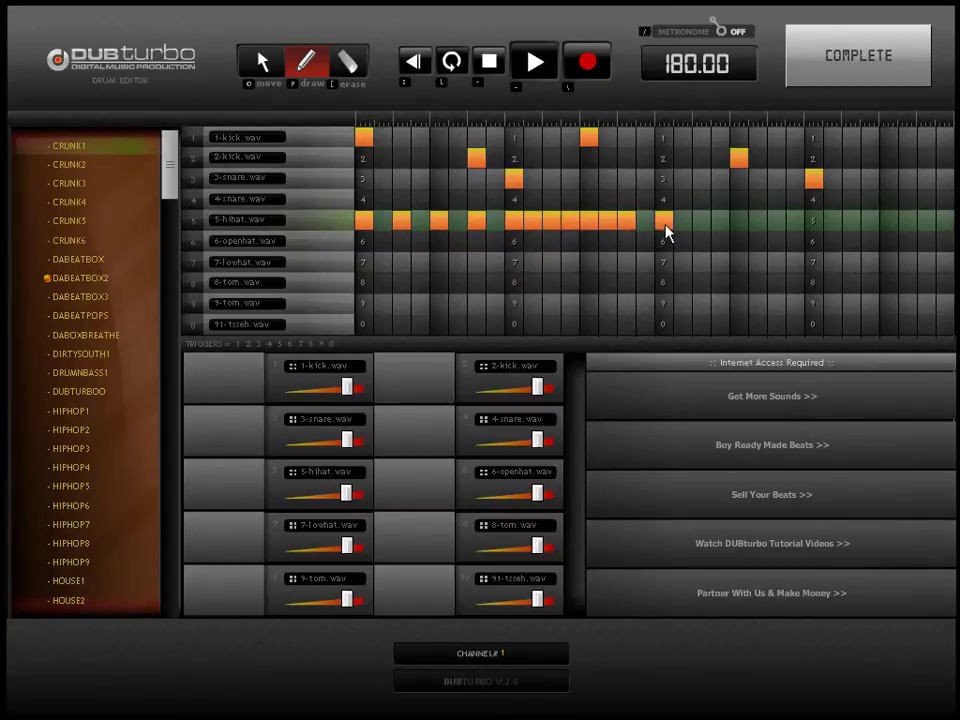
{"action": "left_click_drag", "start_coordinate": [752, 232], "coordinate": [928, 227]}
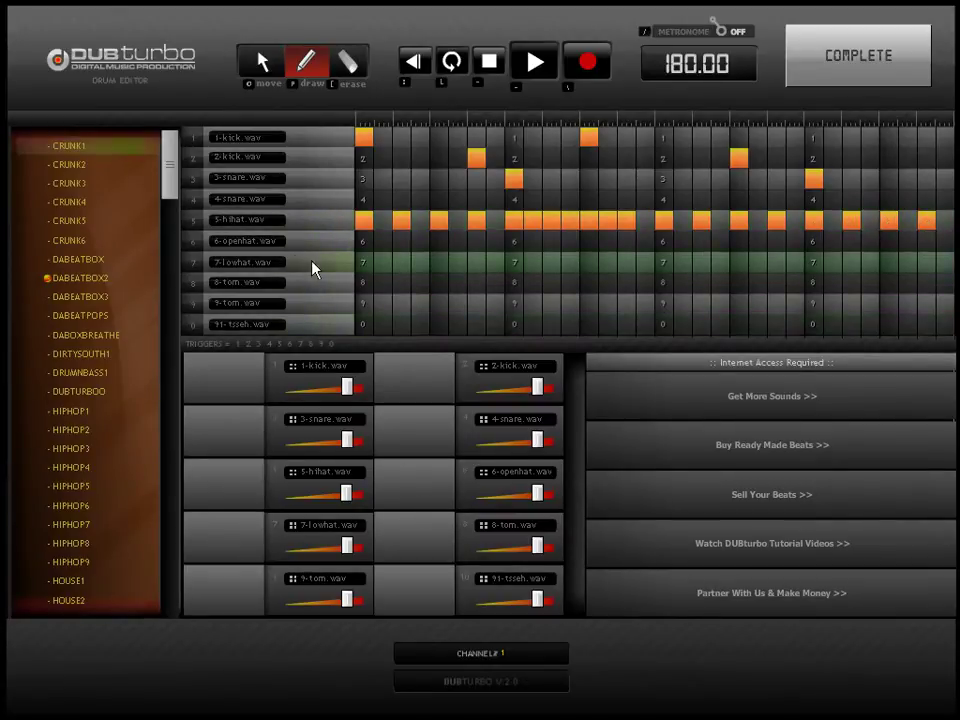
Draw 6-openhat hits on steps 5, 13, 21 and 29, and lower the 6-openhat and 5-hihat volumes.
{"action": "left_click", "coordinate": [589, 243]}
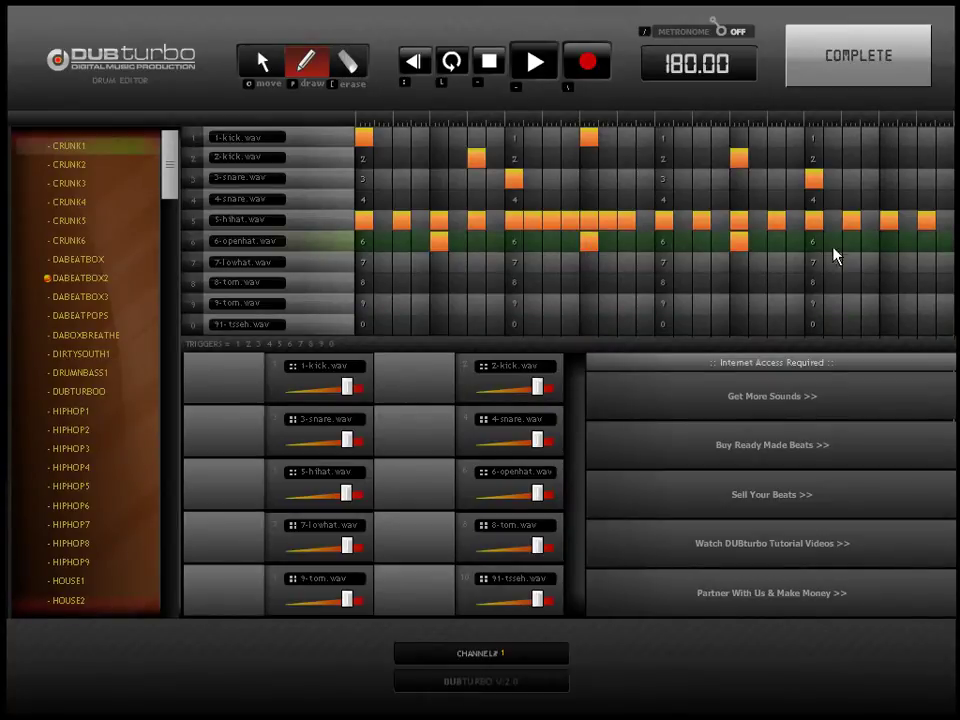
{"action": "left_click", "coordinate": [888, 243]}
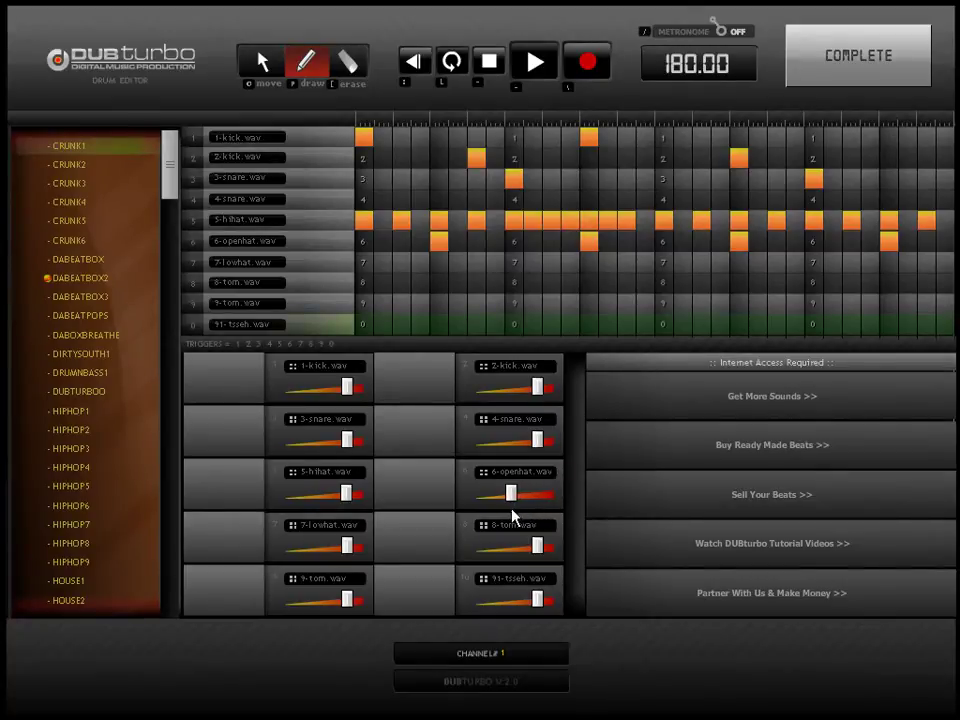
{"action": "left_click_drag", "start_coordinate": [511, 497], "coordinate": [507, 500]}
{"action": "left_click_drag", "start_coordinate": [343, 494], "coordinate": [322, 497]}
Try the pattern with the DABEATBOX3, DABEATBOX, CRUNK6, CRUNK4, CRUNK3, CRUNK2 and HIPHOP2 kits, ending on DABEATBOX2.
{"action": "left_click", "coordinate": [79, 298]}
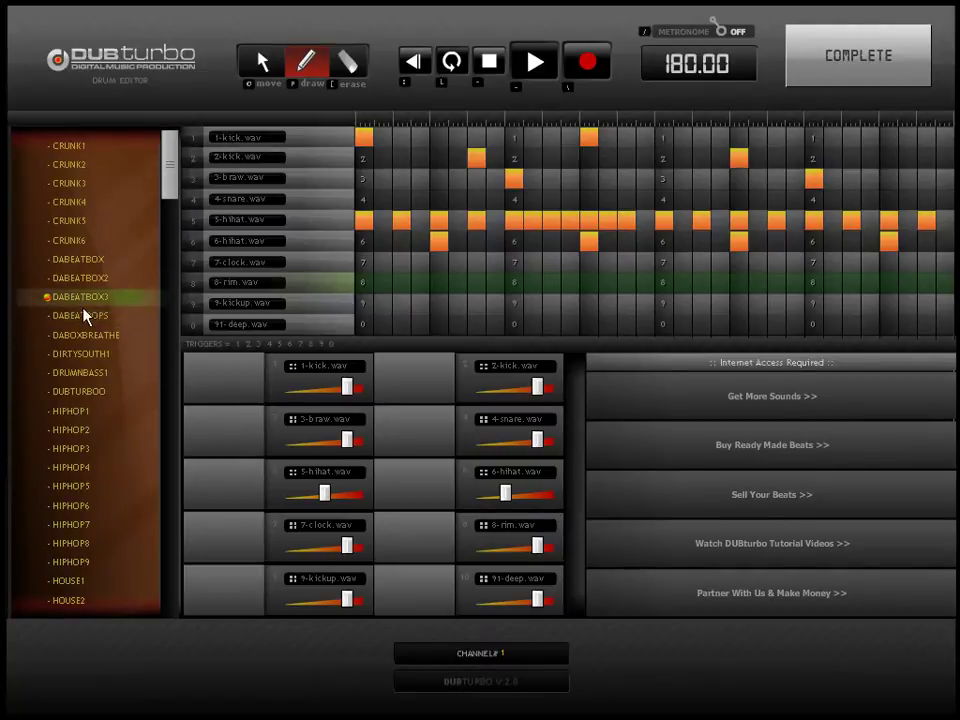
{"action": "left_click", "coordinate": [72, 278]}
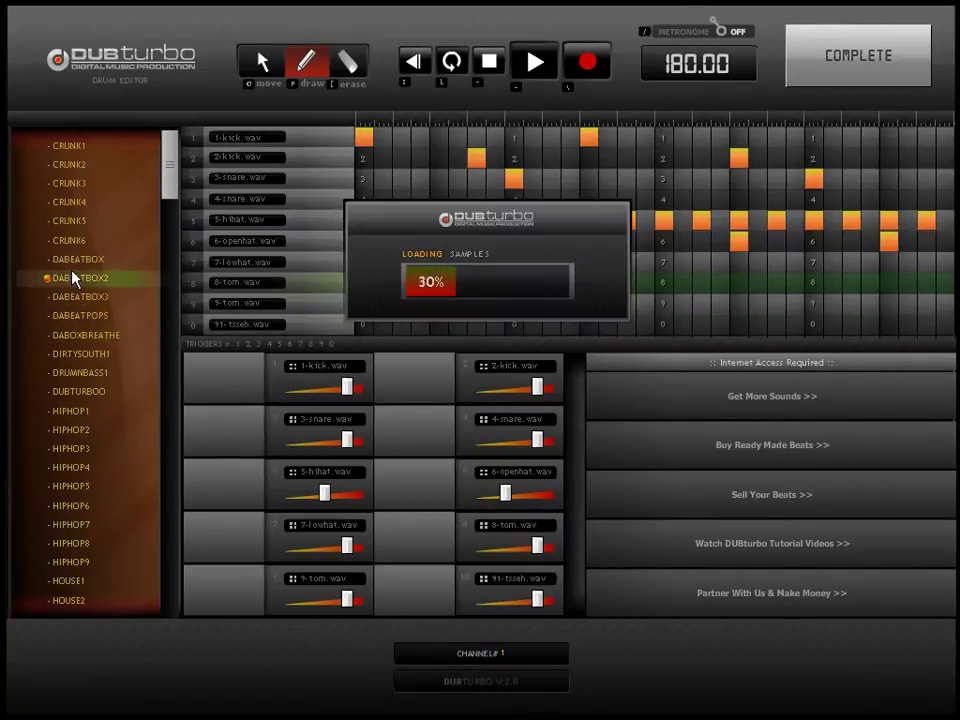
{"action": "left_click", "coordinate": [74, 260]}
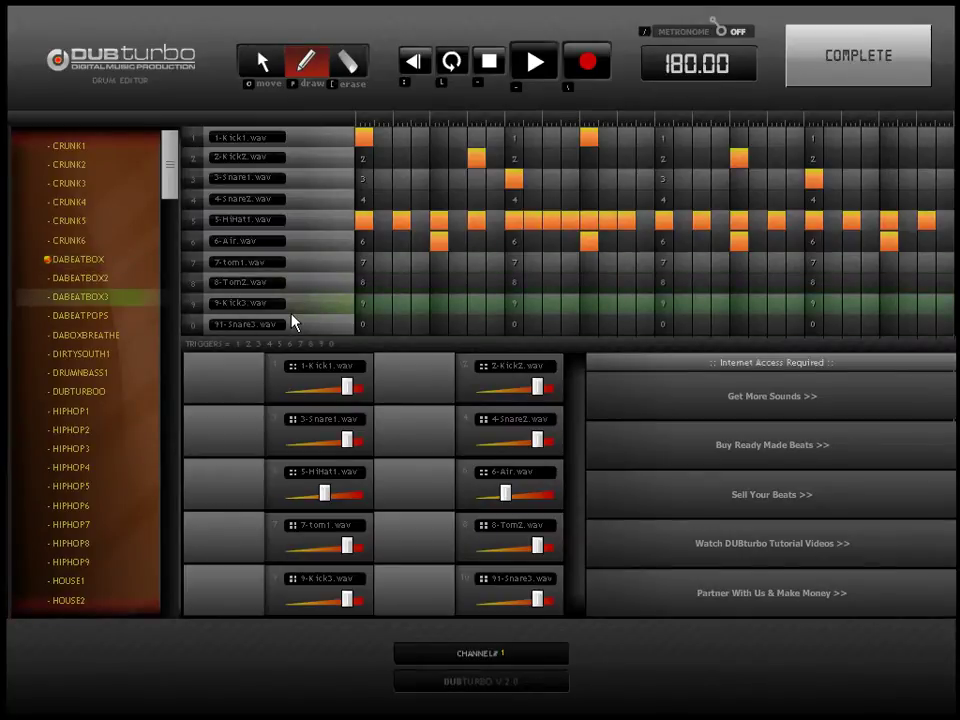
{"action": "left_click", "coordinate": [90, 241]}
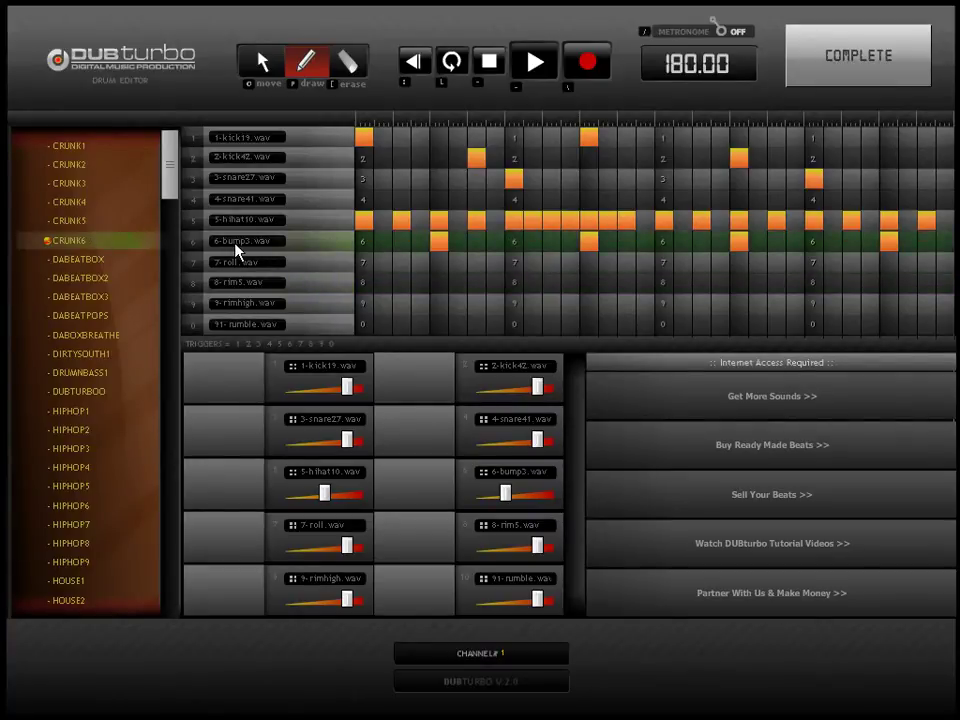
{"action": "left_click", "coordinate": [78, 203]}
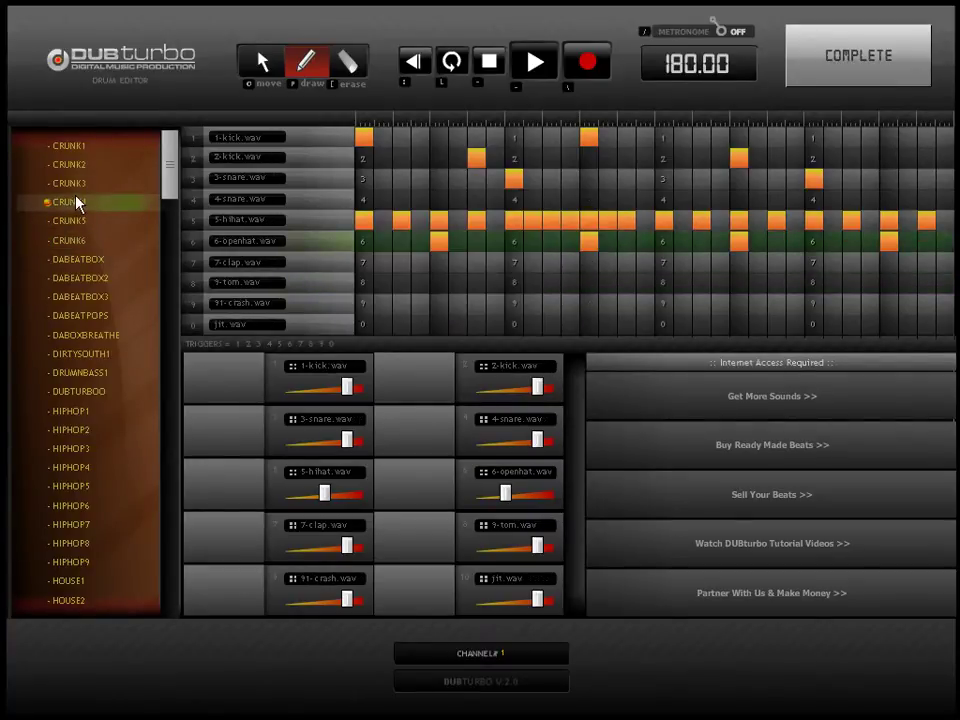
{"action": "left_click", "coordinate": [77, 187]}
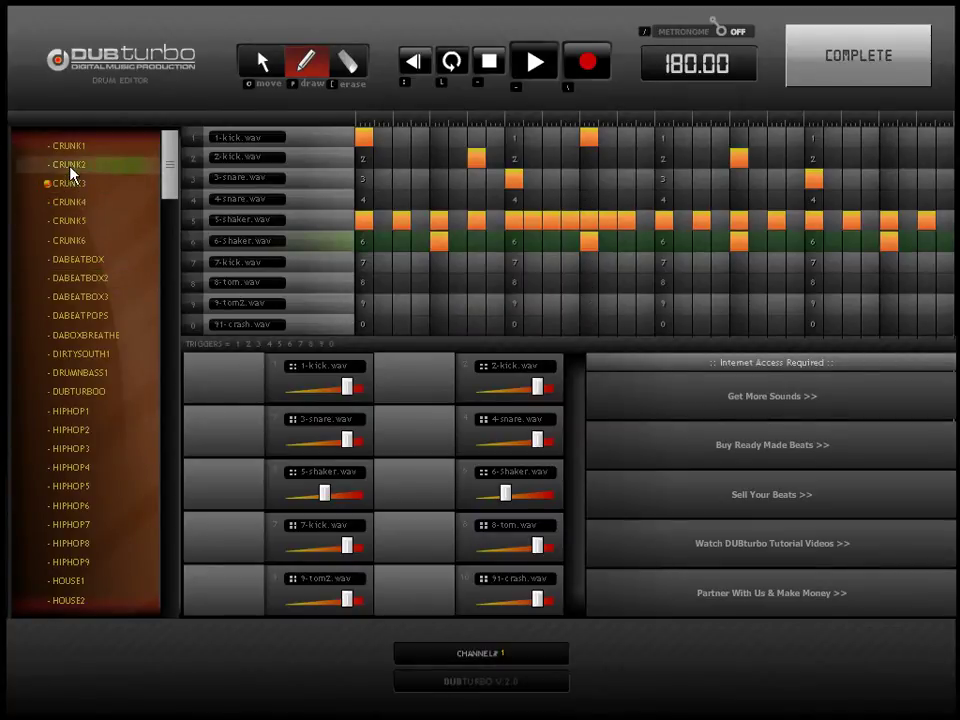
{"action": "left_click", "coordinate": [71, 169]}
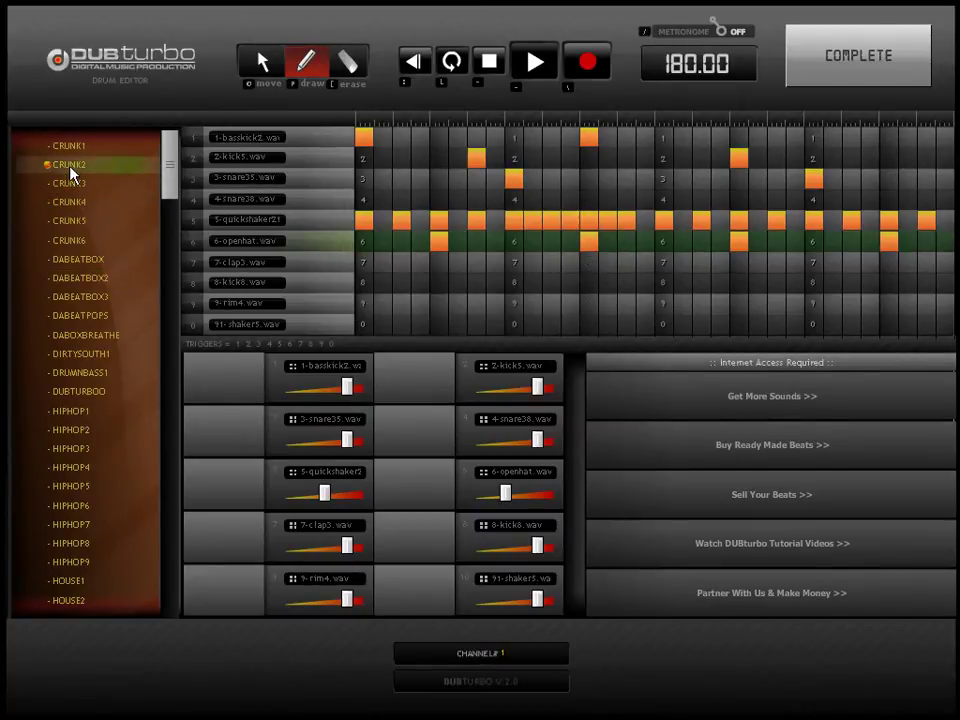
{"action": "left_click", "coordinate": [85, 432]}
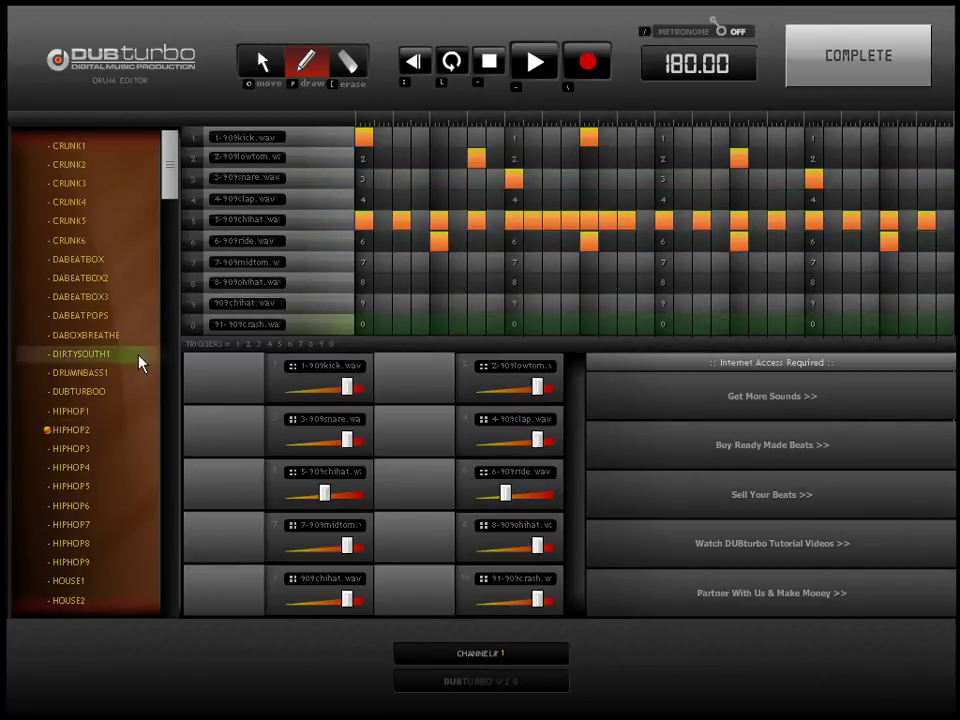
{"action": "left_click", "coordinate": [80, 276]}
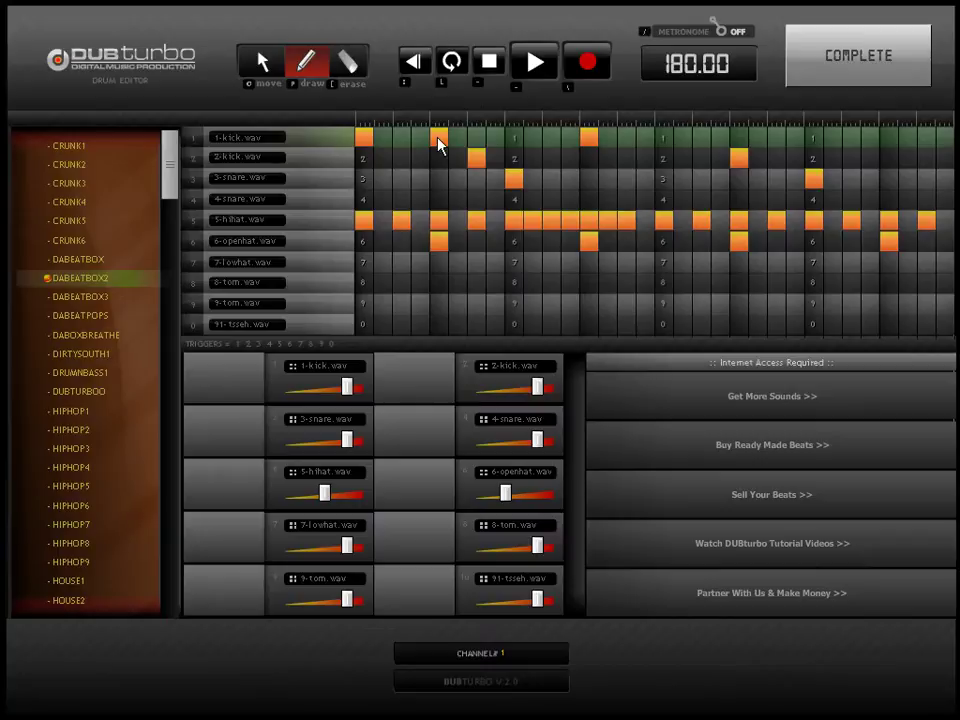
Erase the extra 1-kick hit on step 5 of the pattern.
{"action": "key", "text": "bracketleft"}
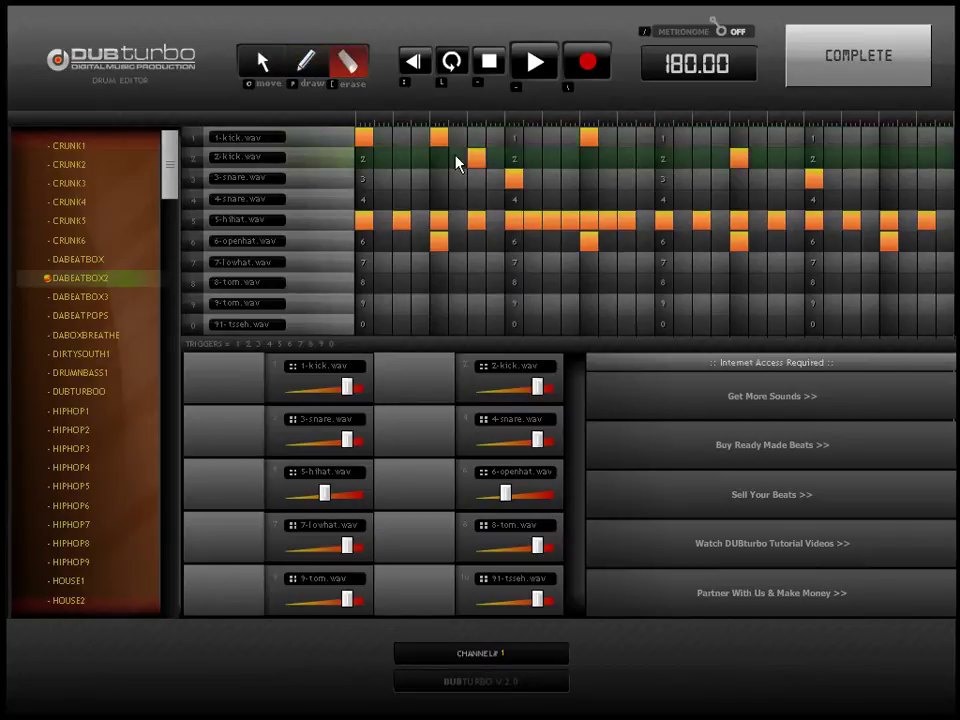
{"action": "left_click", "coordinate": [439, 139]}
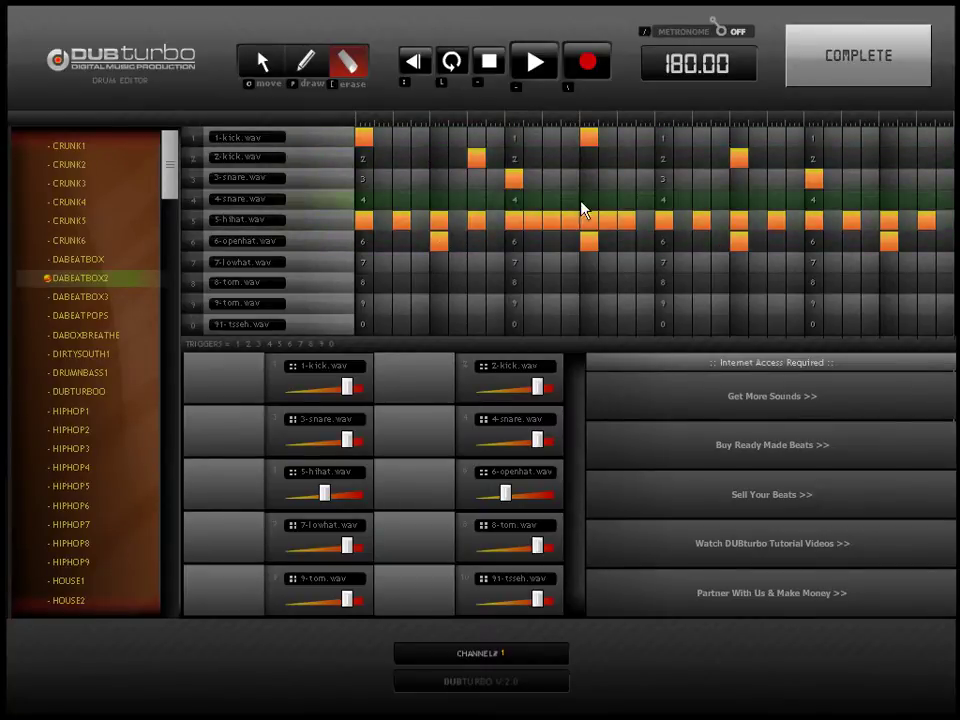
Close track 1's drum editor and add a CRUNK2 pattern spanning both bars of track 2.
{"action": "left_click", "coordinate": [845, 92]}
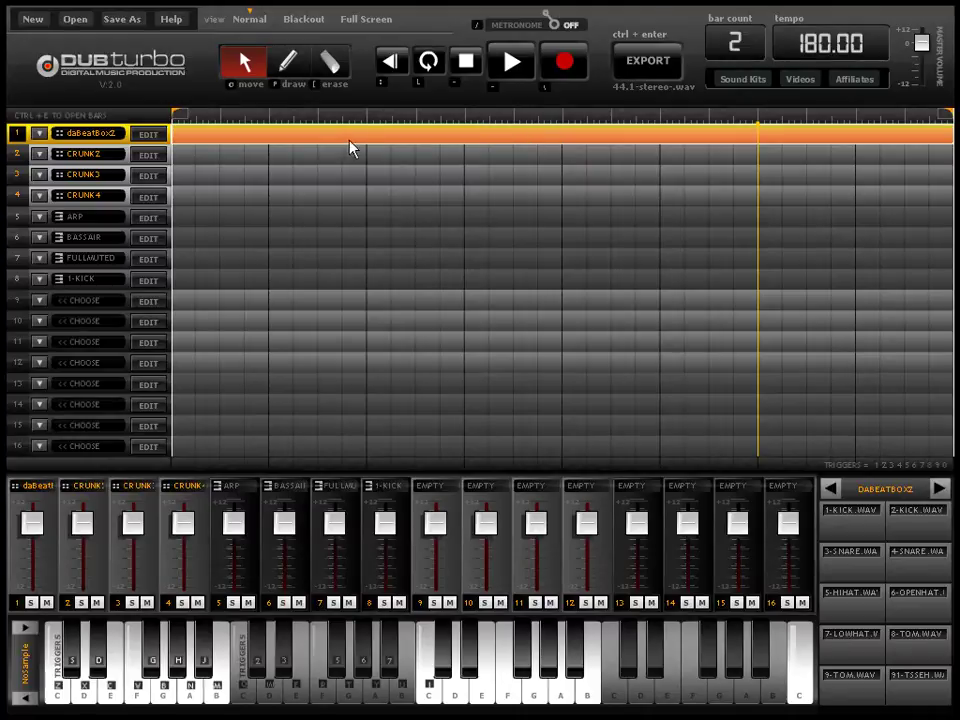
{"action": "left_click", "coordinate": [296, 72]}
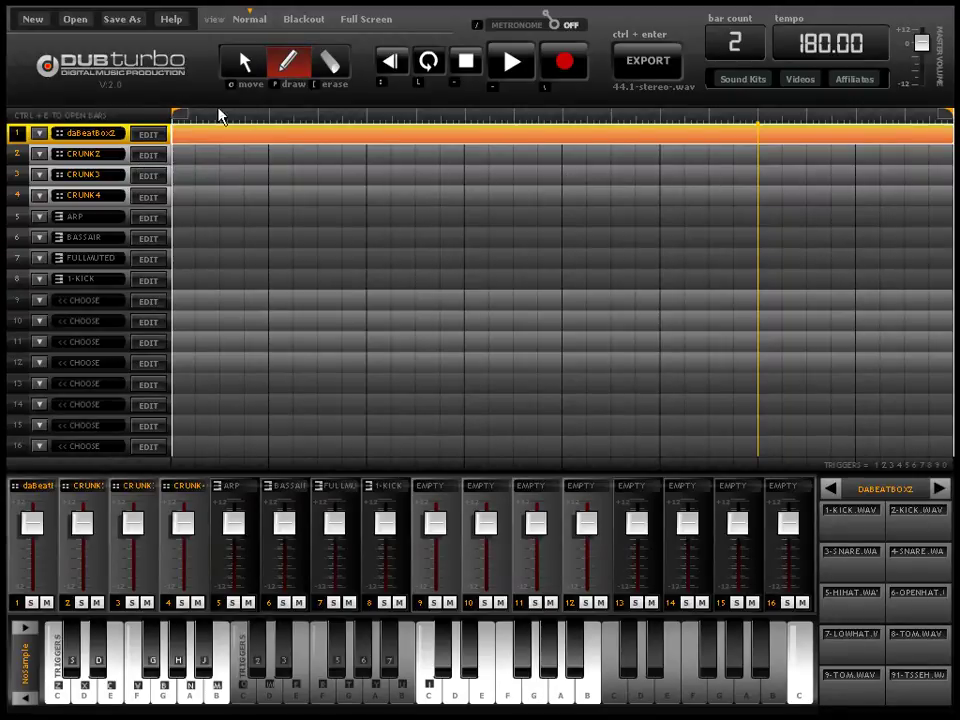
{"action": "left_click", "coordinate": [240, 76]}
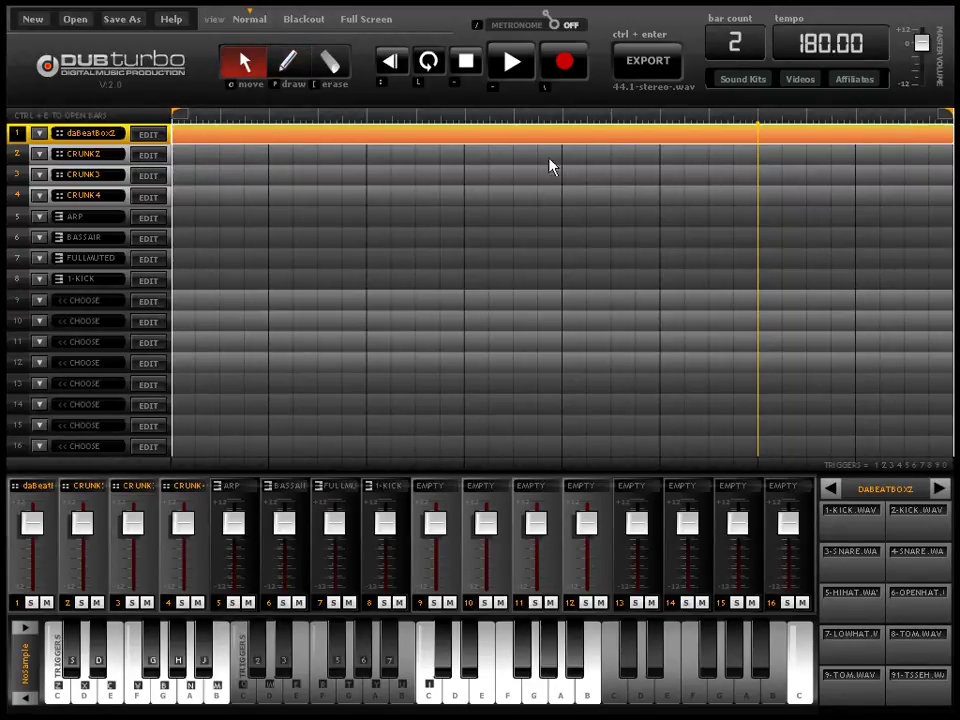
{"action": "left_click", "coordinate": [239, 160]}
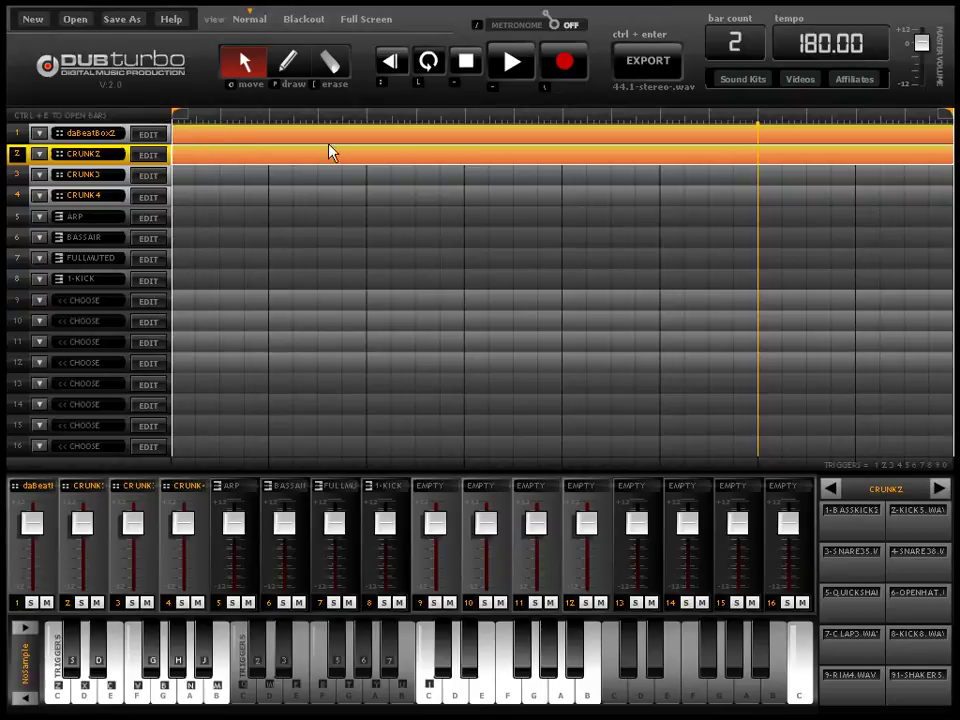
Play tracks 1 and 2 together, muting and unmuting track 2 to compare the beat with and without it.
{"action": "left_click", "coordinate": [516, 68]}
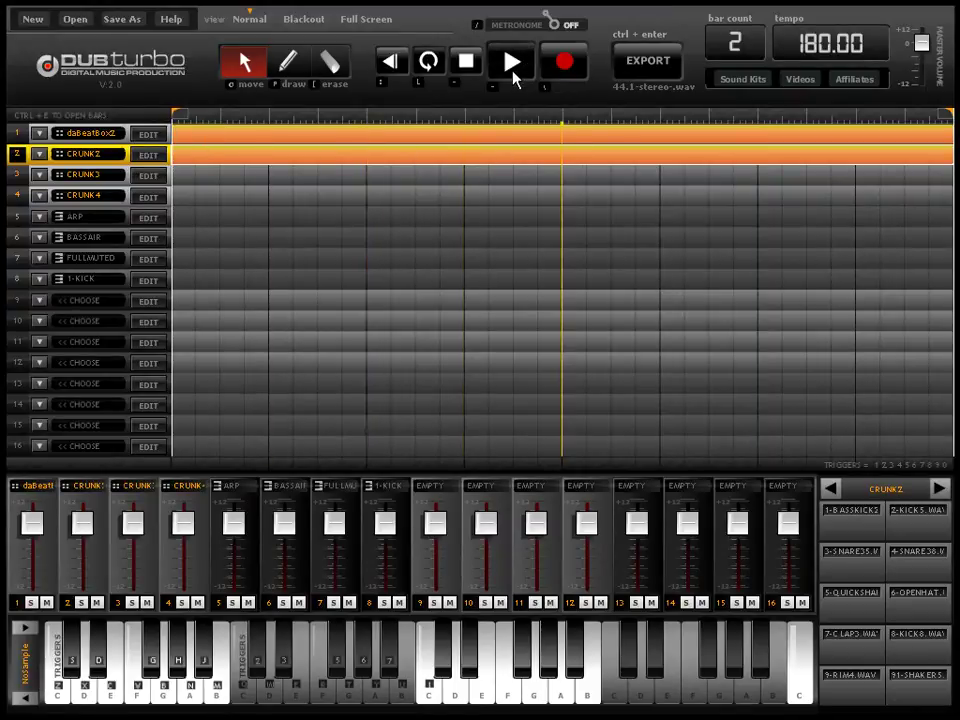
{"action": "left_click", "coordinate": [466, 66]}
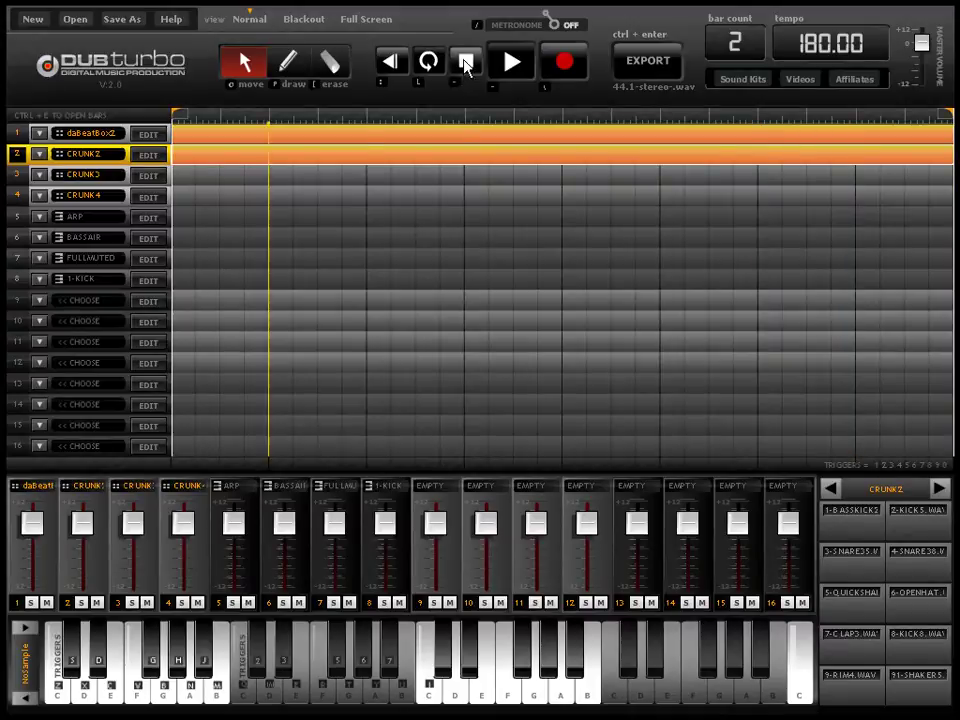
{"action": "left_click", "coordinate": [97, 603]}
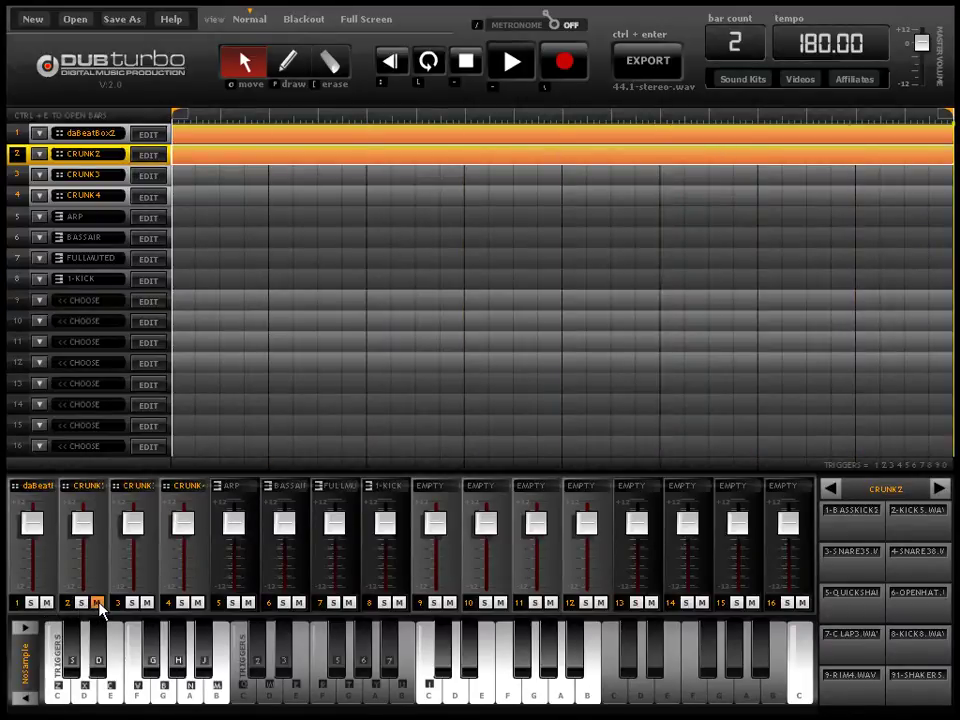
{"action": "left_click", "coordinate": [97, 603]}
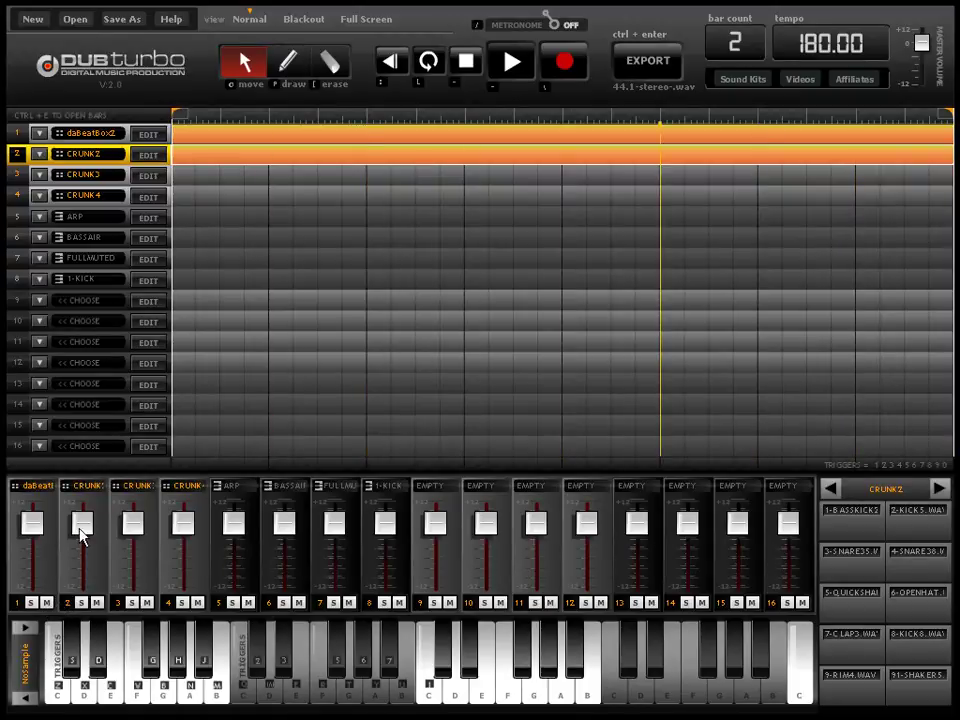
Lower track 2's mixer volume, raise track 1's slightly, and stop playback.
{"action": "left_click_drag", "start_coordinate": [81, 523], "coordinate": [81, 550]}
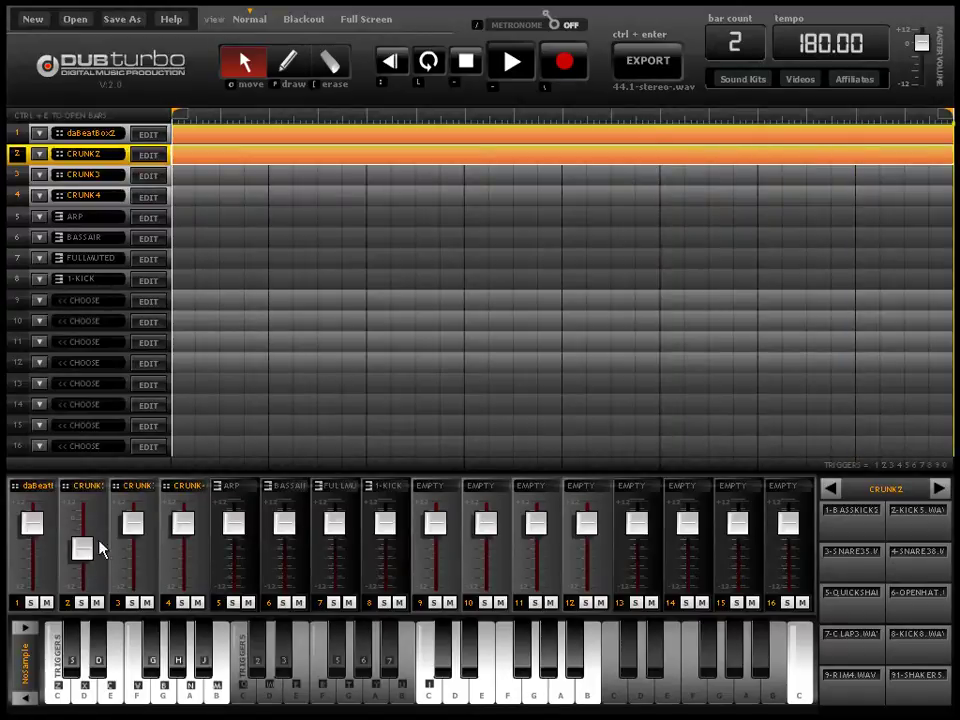
{"action": "left_click_drag", "start_coordinate": [37, 531], "coordinate": [34, 524]}
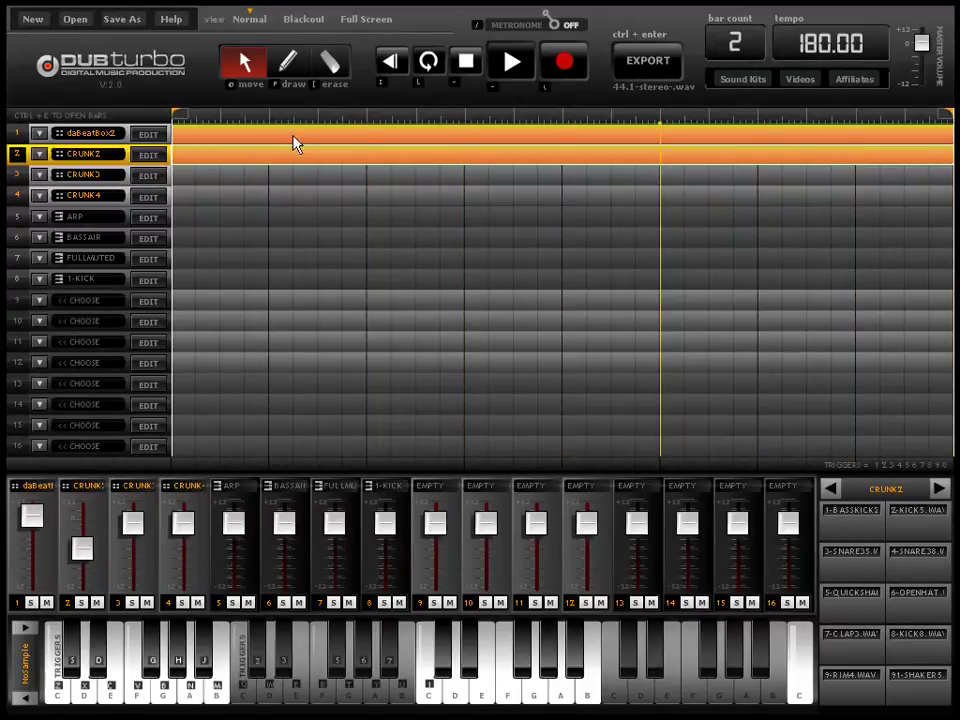
{"action": "left_click", "coordinate": [464, 63]}
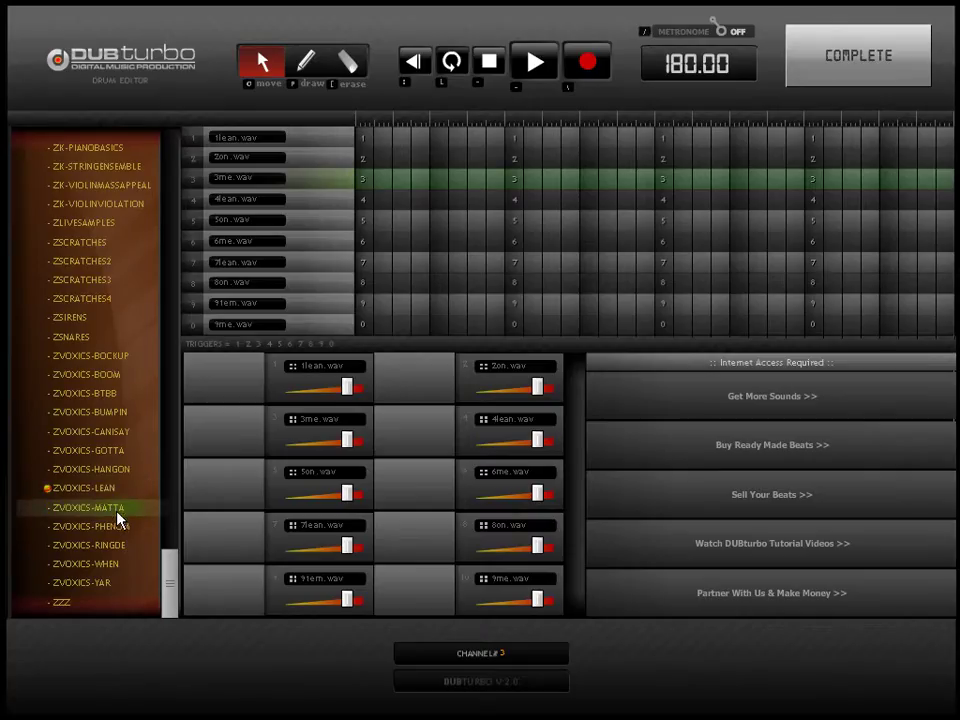
Load the ZVOXICS-MATTA kit on track 3 and draw 1wha on step 1, 2tssss on 3, 3the on 7 and 4mat on 9.
{"action": "left_click", "coordinate": [117, 517]}
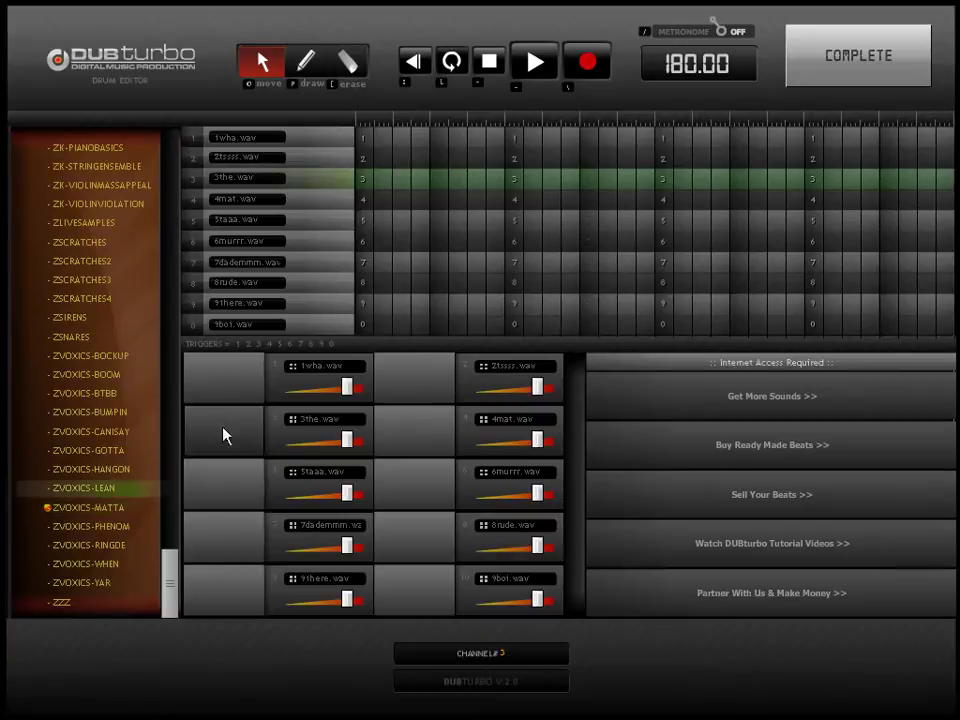
{"action": "left_click", "coordinate": [313, 52]}
{"action": "left_click", "coordinate": [364, 138]}
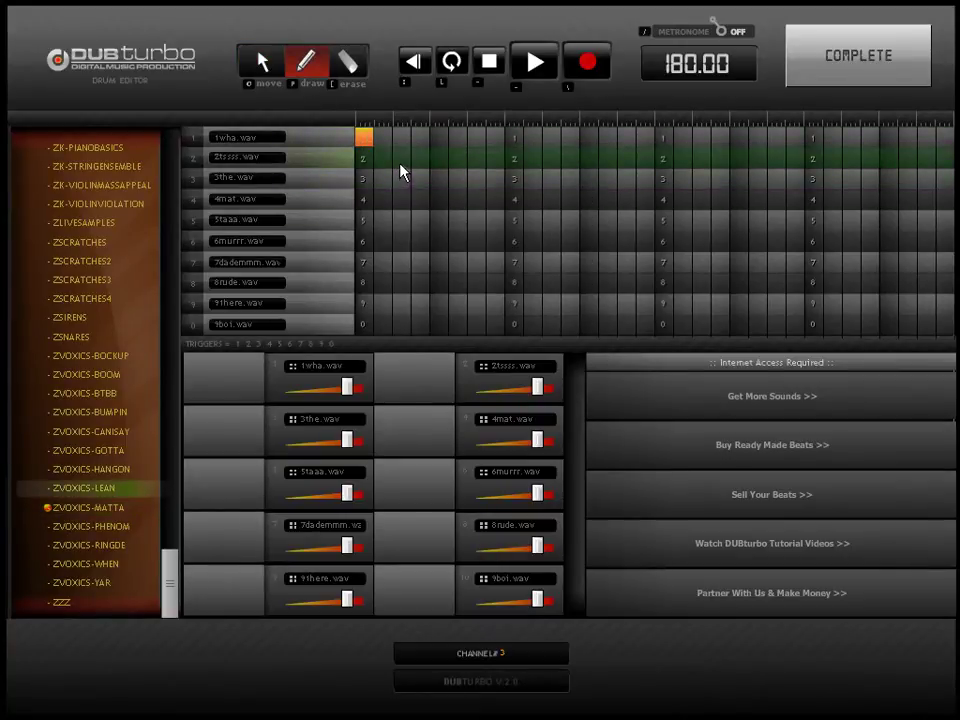
{"action": "left_click", "coordinate": [401, 158]}
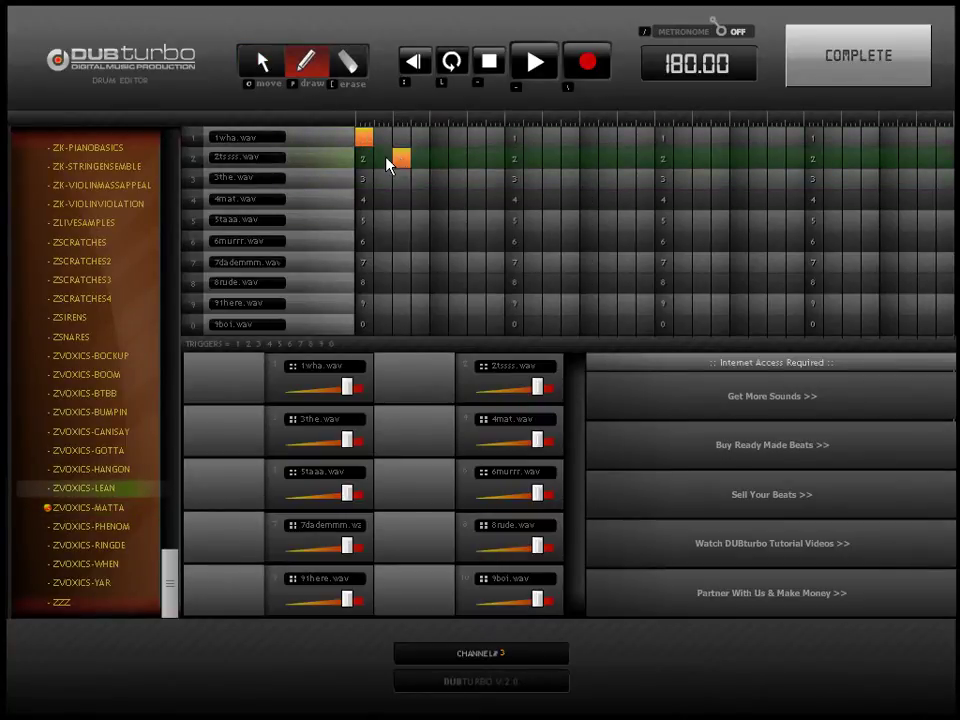
{"action": "left_click", "coordinate": [476, 179]}
{"action": "left_click", "coordinate": [513, 199]}
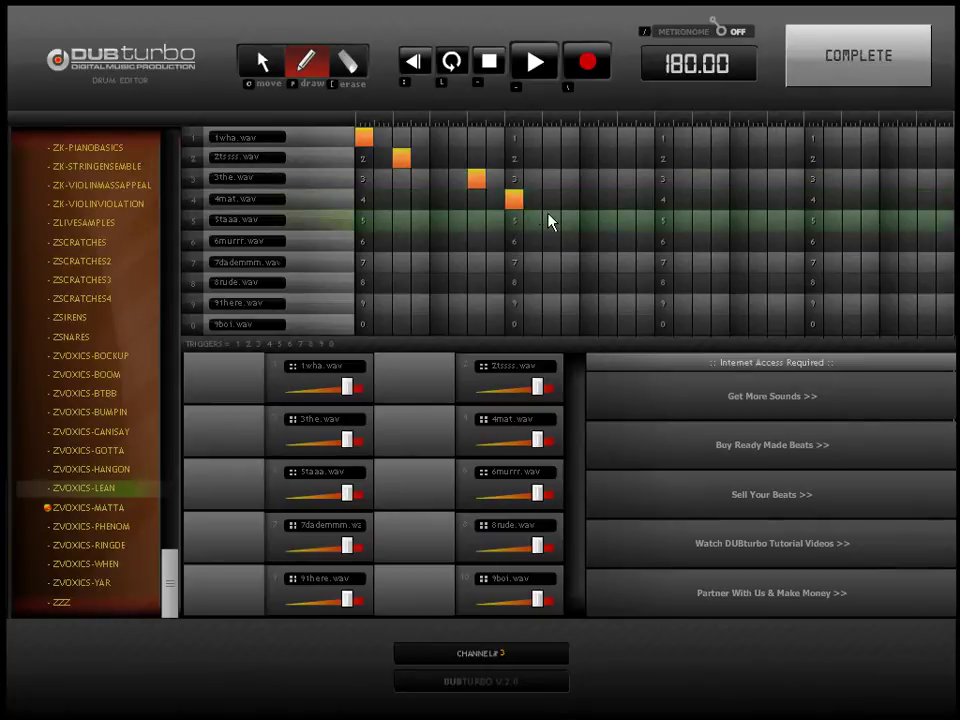
Draw 5taaa on steps 11, 13, 15, 19, 21, 27 and 29, 4mat on 17, 23 and 25, and 7dademmm on 31.
{"action": "left_click", "coordinate": [626, 222]}
{"action": "left_click", "coordinate": [663, 199]}
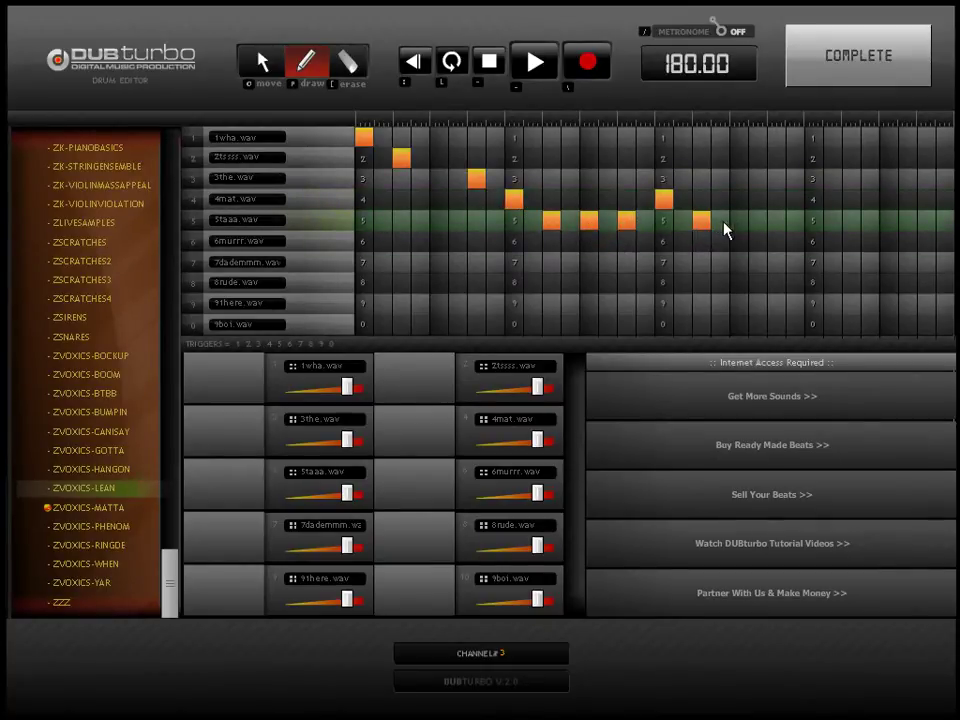
{"action": "left_click", "coordinate": [776, 199]}
{"action": "left_click", "coordinate": [813, 199]}
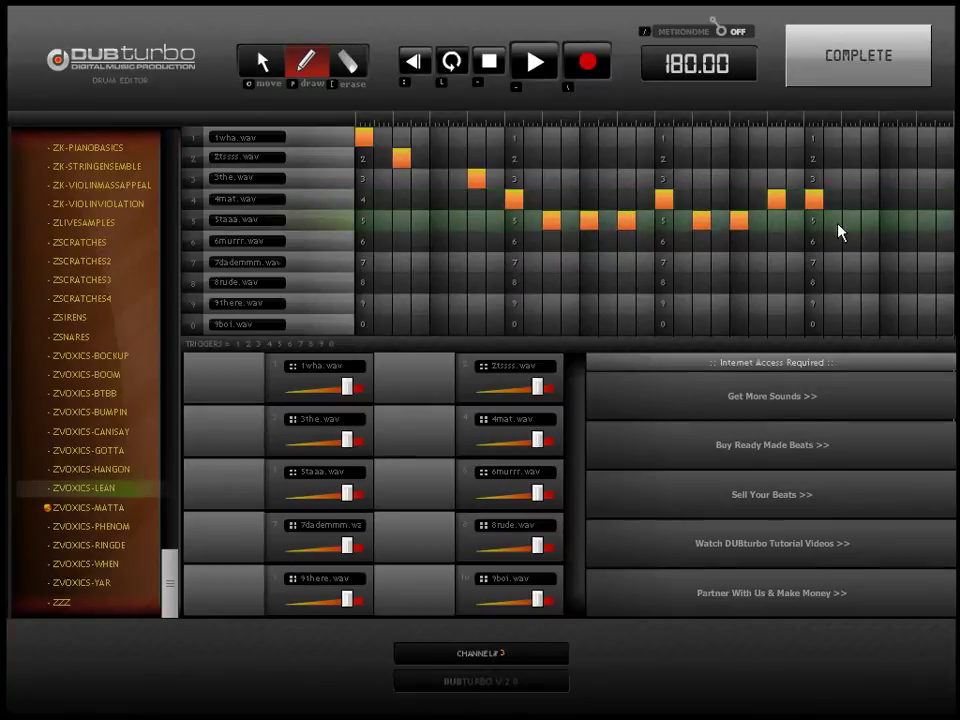
{"action": "left_click", "coordinate": [851, 222]}
{"action": "left_click", "coordinate": [888, 222]}
{"action": "left_click", "coordinate": [926, 262]}
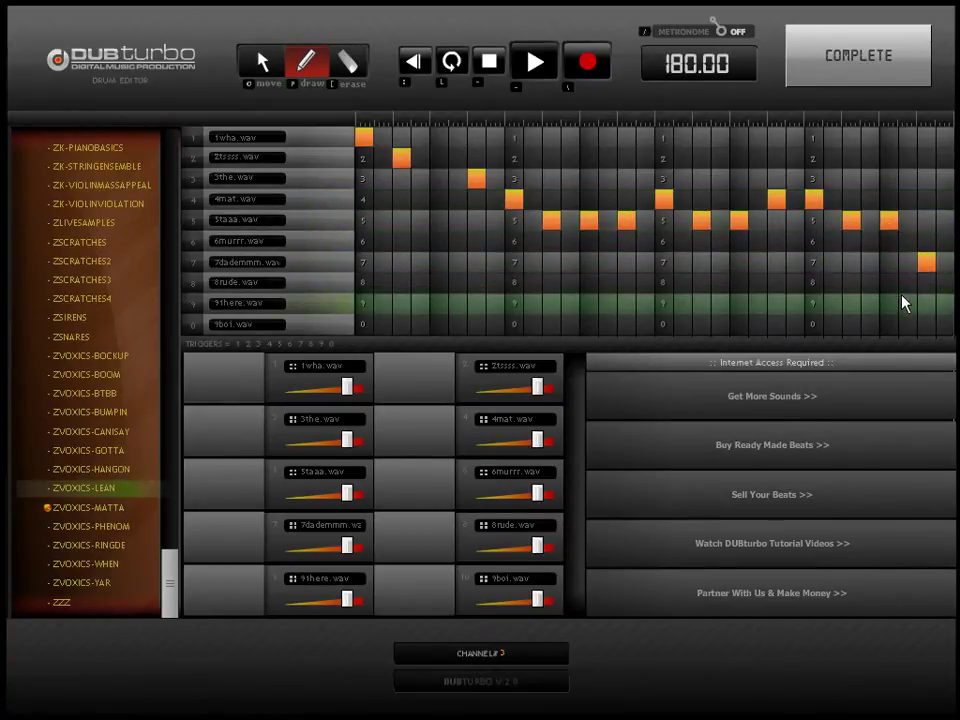
Add 4mat on step 20, 5taaa on 12 and 14, 8rude on 17, 9boi on 21 and 91here on 25.
{"action": "left_click", "coordinate": [720, 199]}
{"action": "left_click", "coordinate": [570, 220]}
{"action": "left_click", "coordinate": [607, 220]}
{"action": "left_click", "coordinate": [663, 282]}
{"action": "left_click", "coordinate": [738, 324]}
{"action": "left_click", "coordinate": [813, 303]}
{"action": "key", "text": "o"}
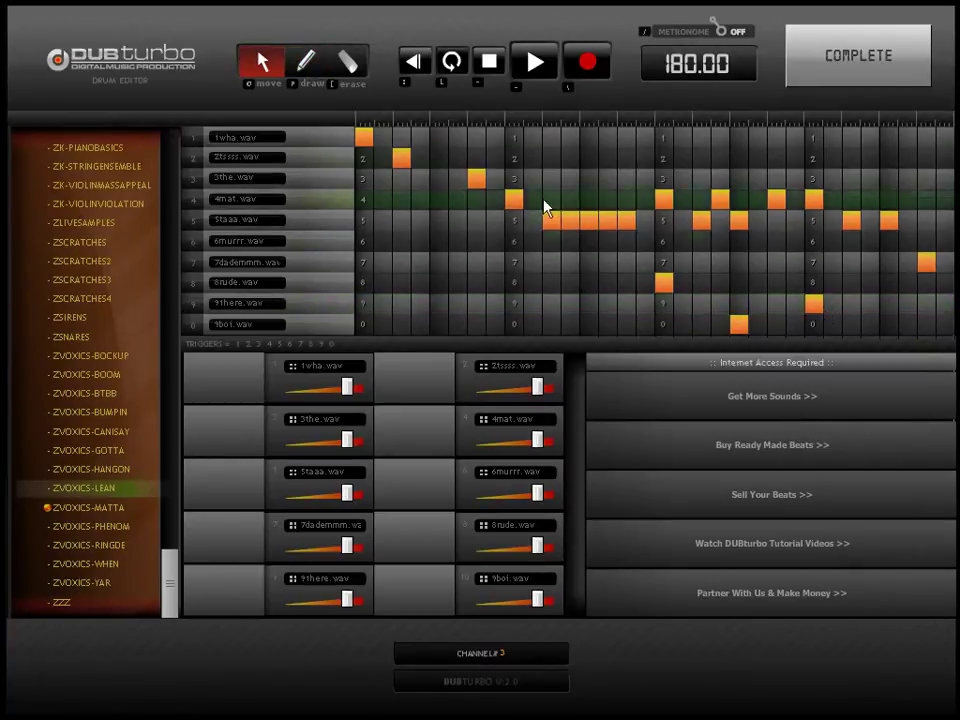
Try a 9boi hit on step 29, erase it along with the 7dademmm hit on step 31, and close the drum editor.
{"action": "left_click", "coordinate": [308, 66]}
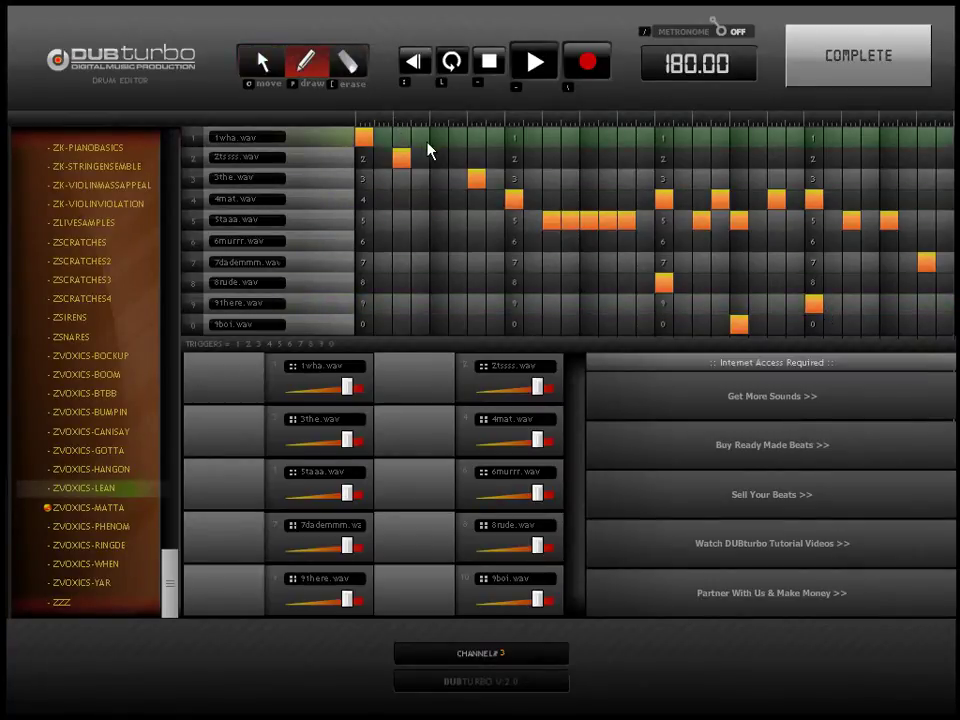
{"action": "left_click", "coordinate": [888, 326]}
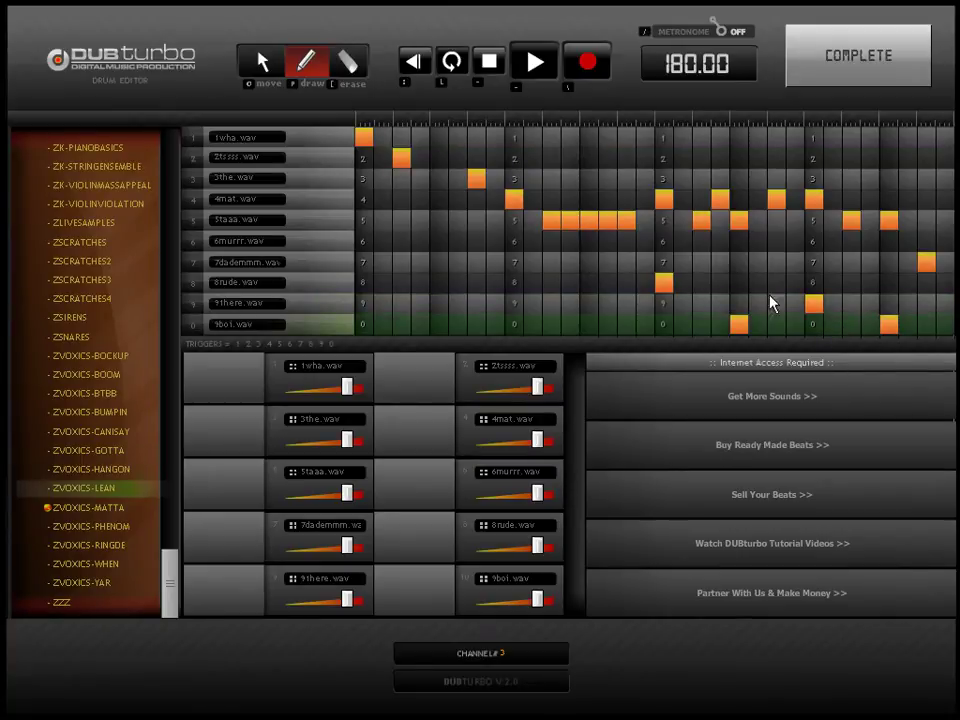
{"action": "left_click", "coordinate": [352, 64]}
{"action": "left_click", "coordinate": [927, 264]}
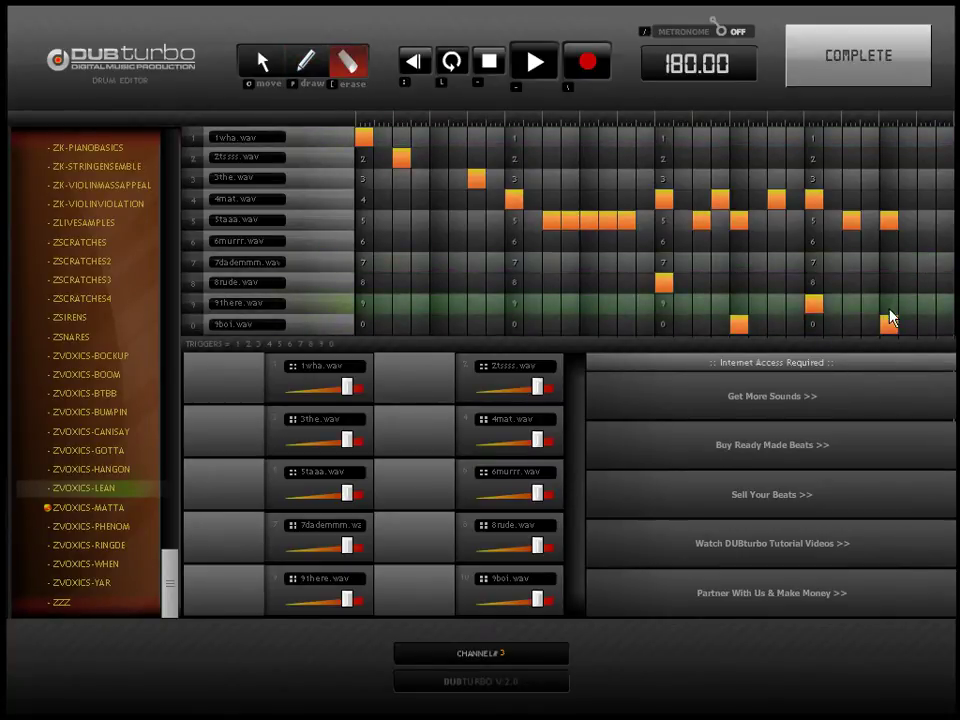
{"action": "left_click", "coordinate": [889, 324]}
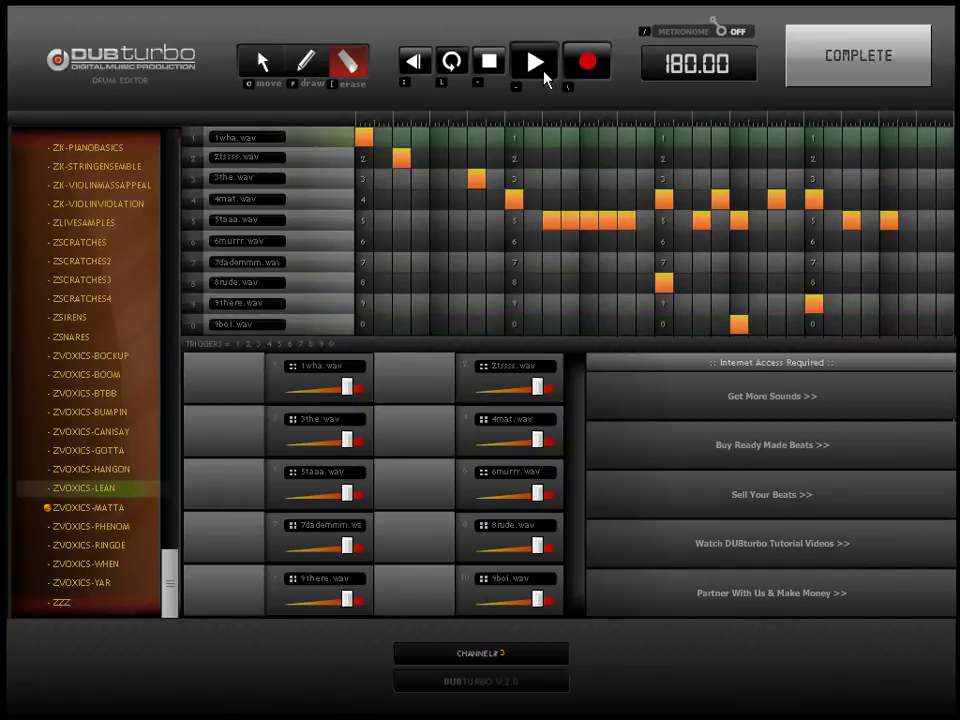
{"action": "left_click", "coordinate": [868, 87]}
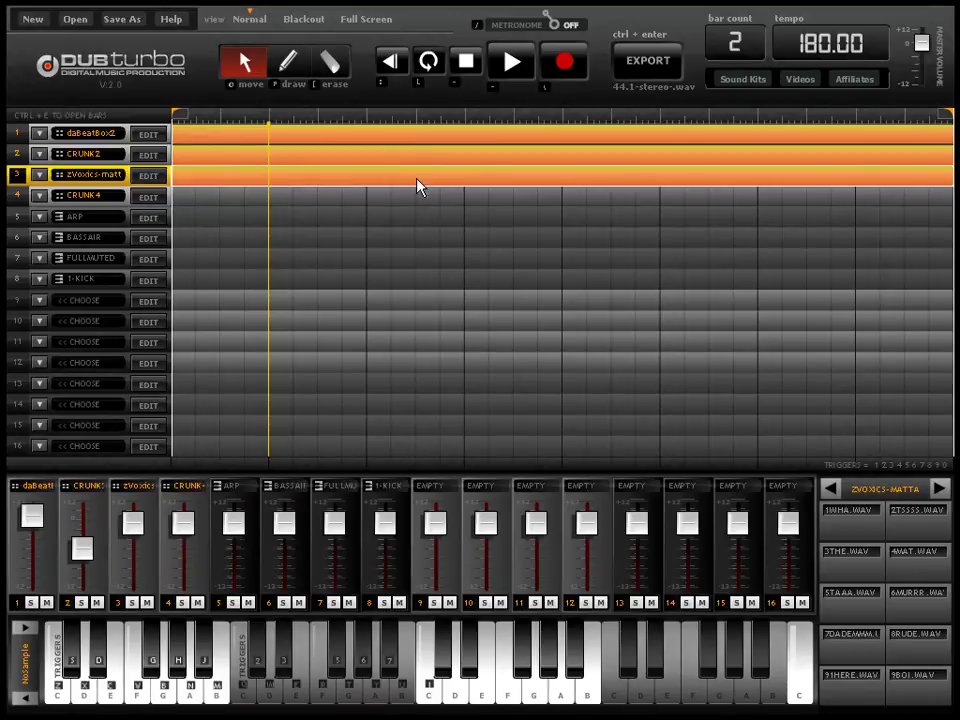
Create a pattern on track 4, open its drum editor and load the ZFX2 kit.
{"action": "key", "text": "p"}
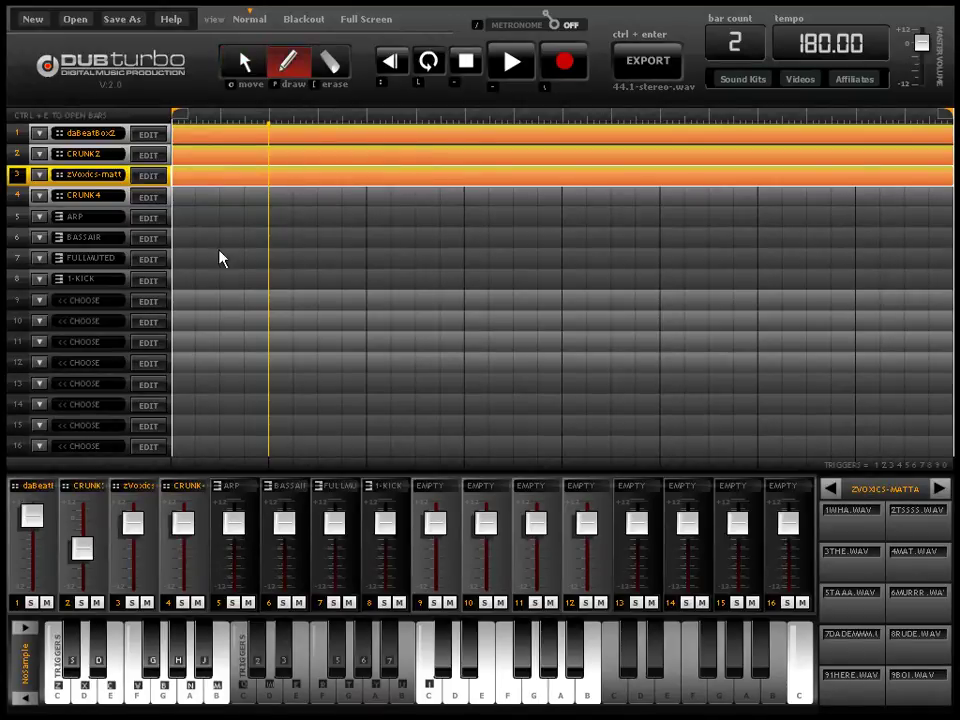
{"action": "left_click", "coordinate": [182, 198]}
{"action": "key", "text": "ctrl+e"}
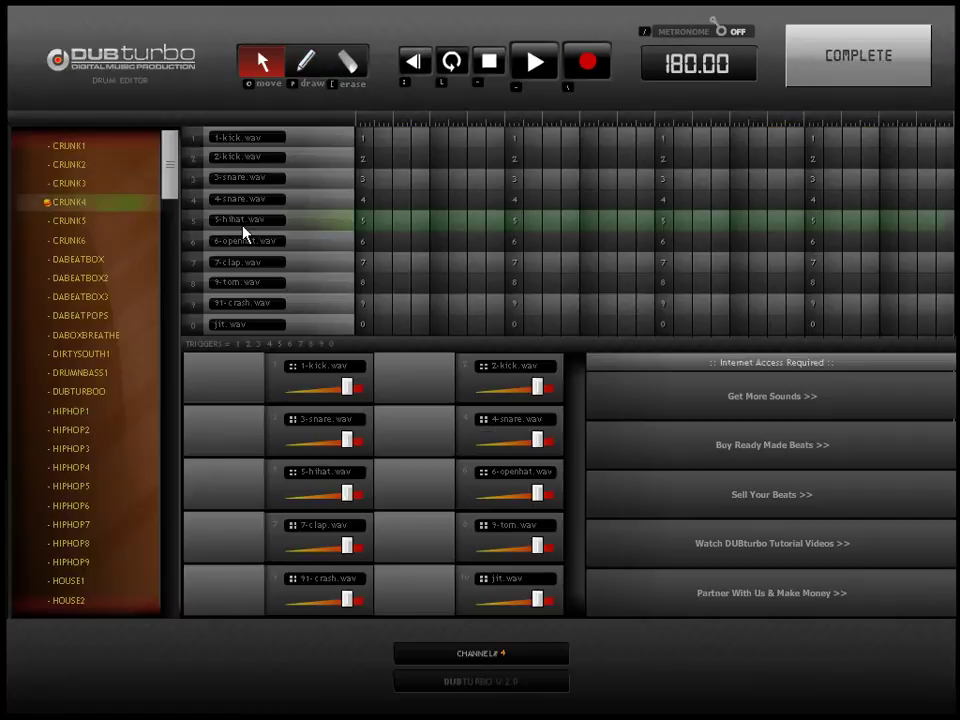
{"action": "left_click_drag", "start_coordinate": [168, 177], "coordinate": [174, 240]}
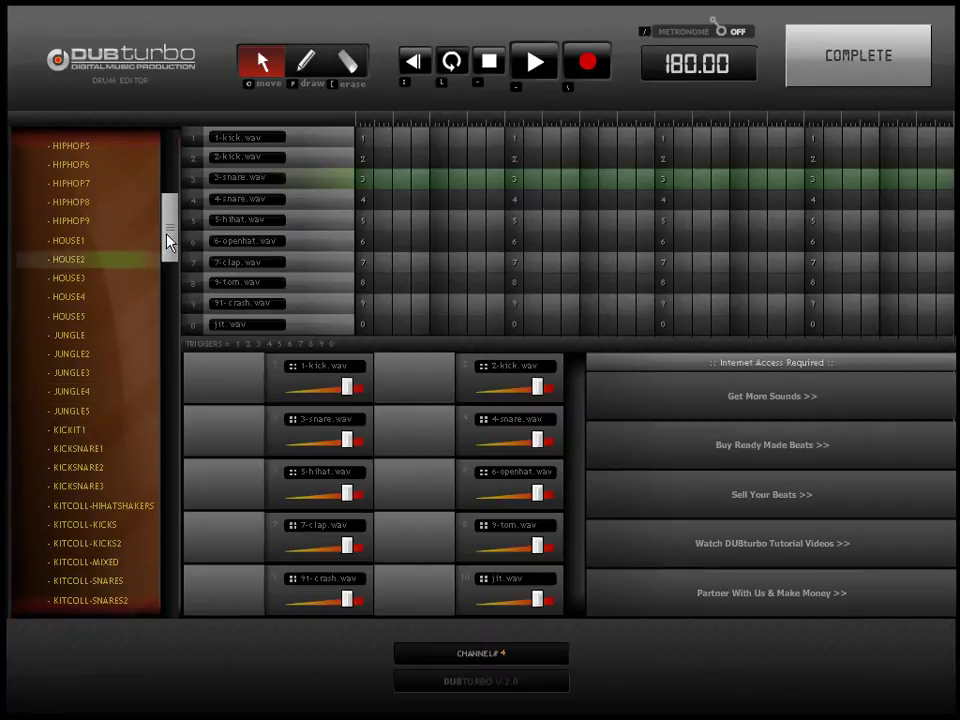
{"action": "left_click_drag", "start_coordinate": [169, 240], "coordinate": [171, 332]}
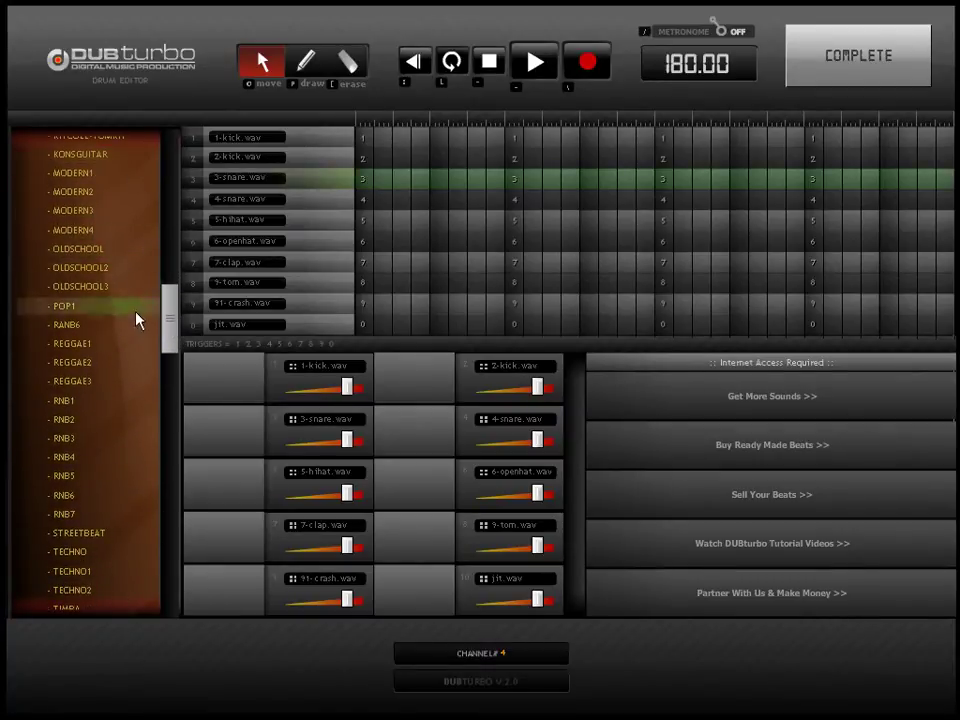
{"action": "left_click_drag", "start_coordinate": [171, 326], "coordinate": [167, 452]}
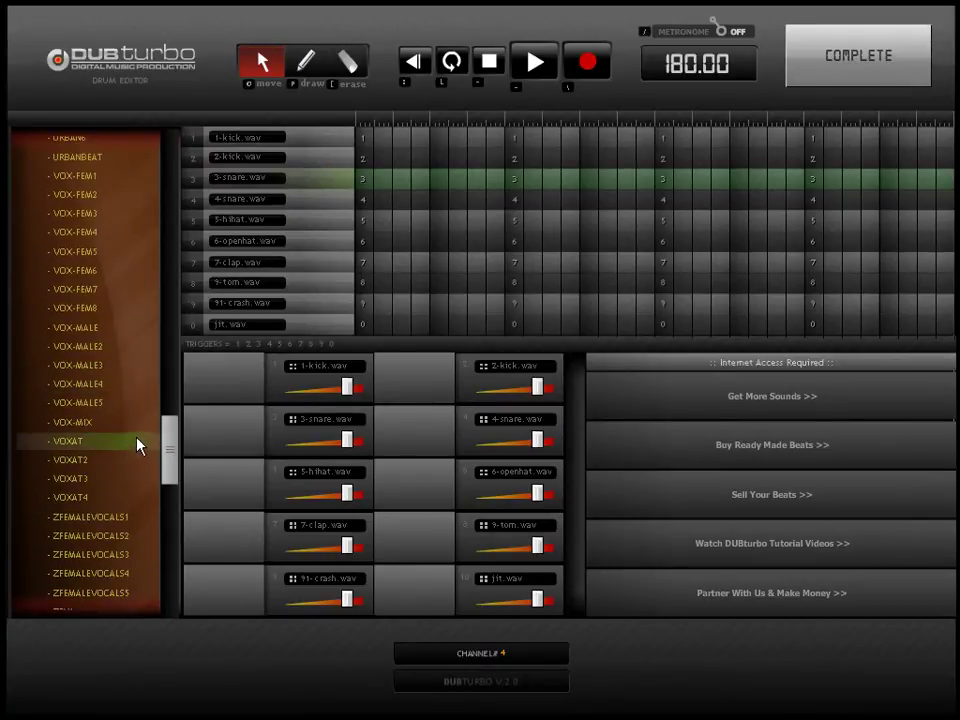
{"action": "left_click_drag", "start_coordinate": [167, 450], "coordinate": [168, 497]}
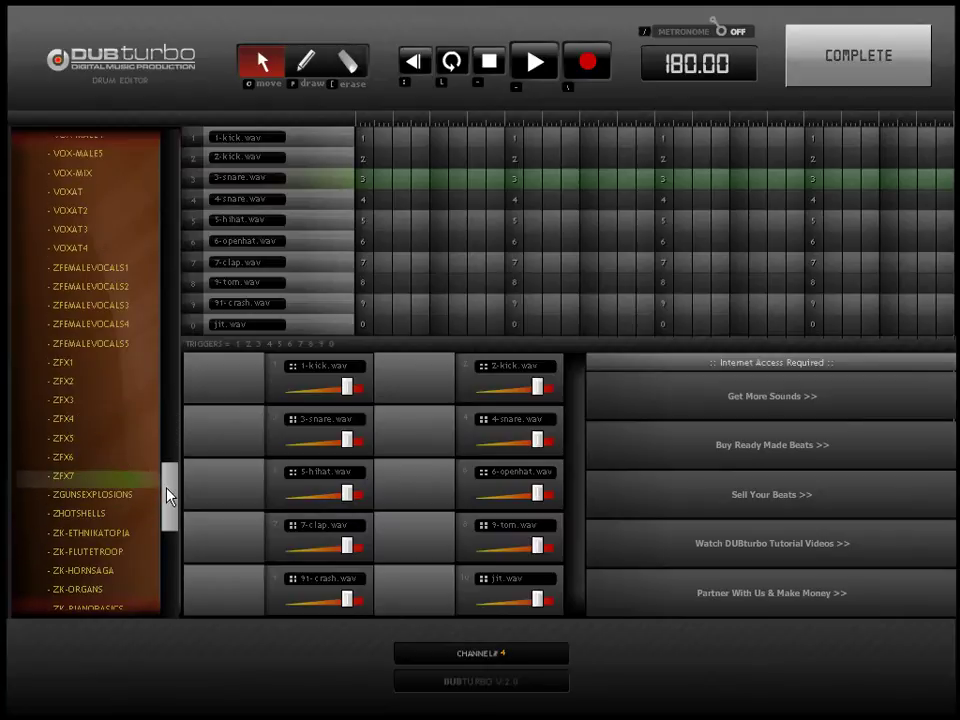
{"action": "left_click", "coordinate": [92, 382]}
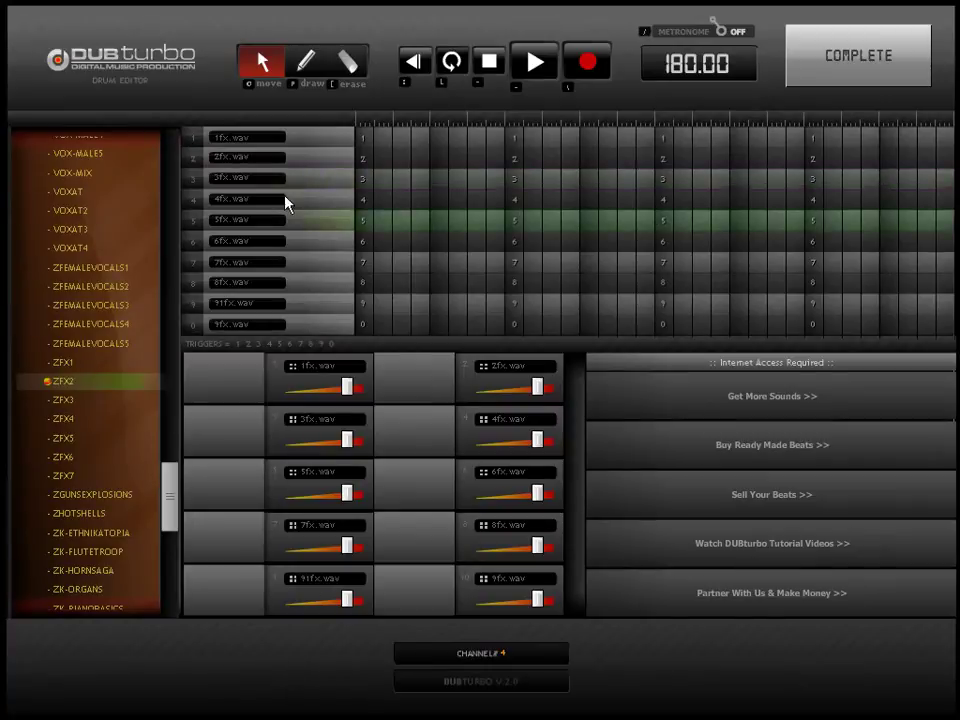
Draw 5fx on step 1 and 8fx on step 17, lower the 8fx volume, and complete track 4's pattern.
{"action": "left_click", "coordinate": [305, 62]}
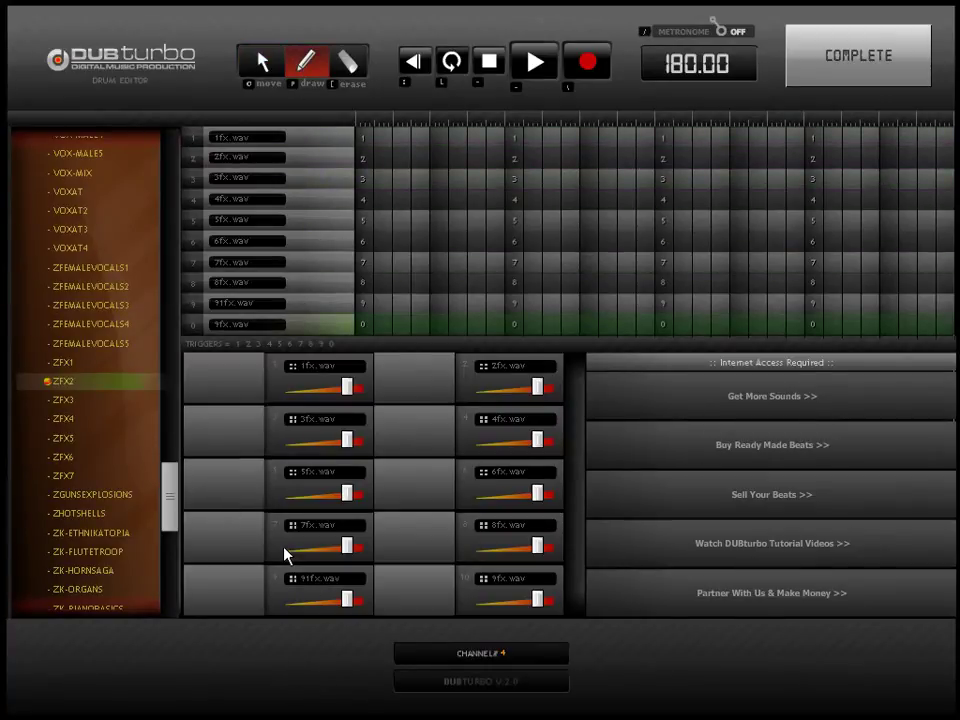
{"action": "left_click", "coordinate": [362, 221]}
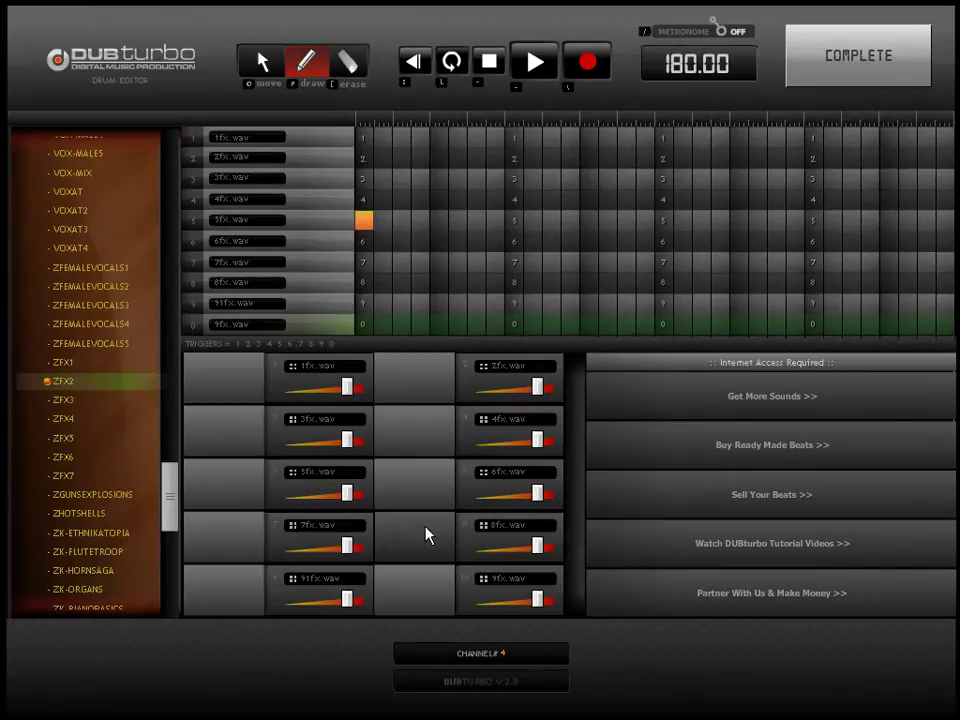
{"action": "left_click", "coordinate": [665, 283]}
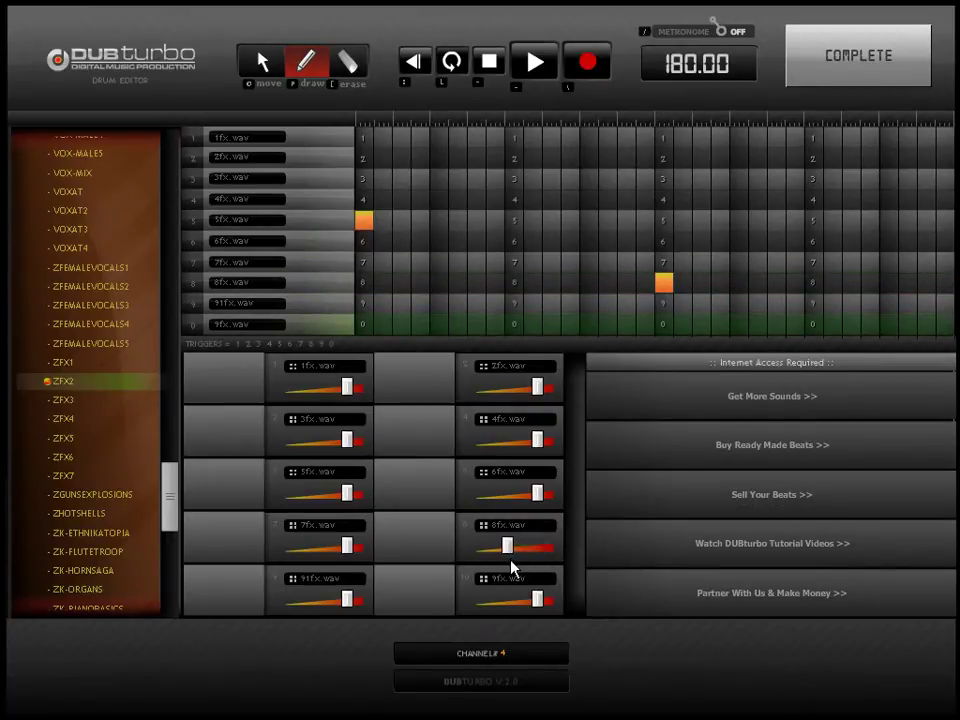
{"action": "left_click", "coordinate": [890, 77]}
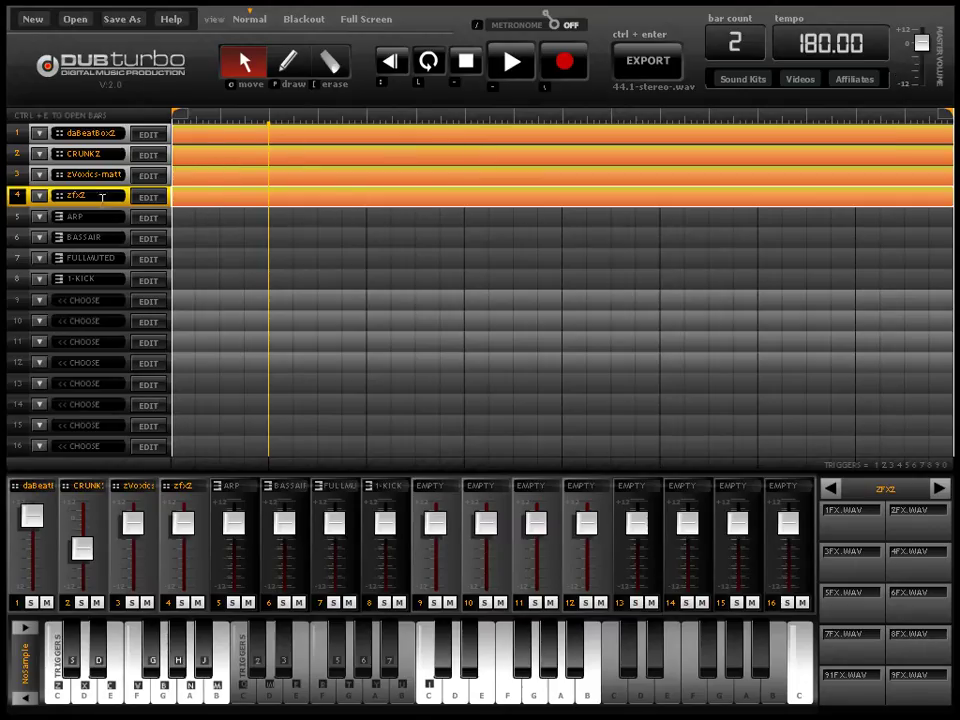
Draw a pattern spanning both bars on track 5.
{"action": "left_click", "coordinate": [285, 63]}
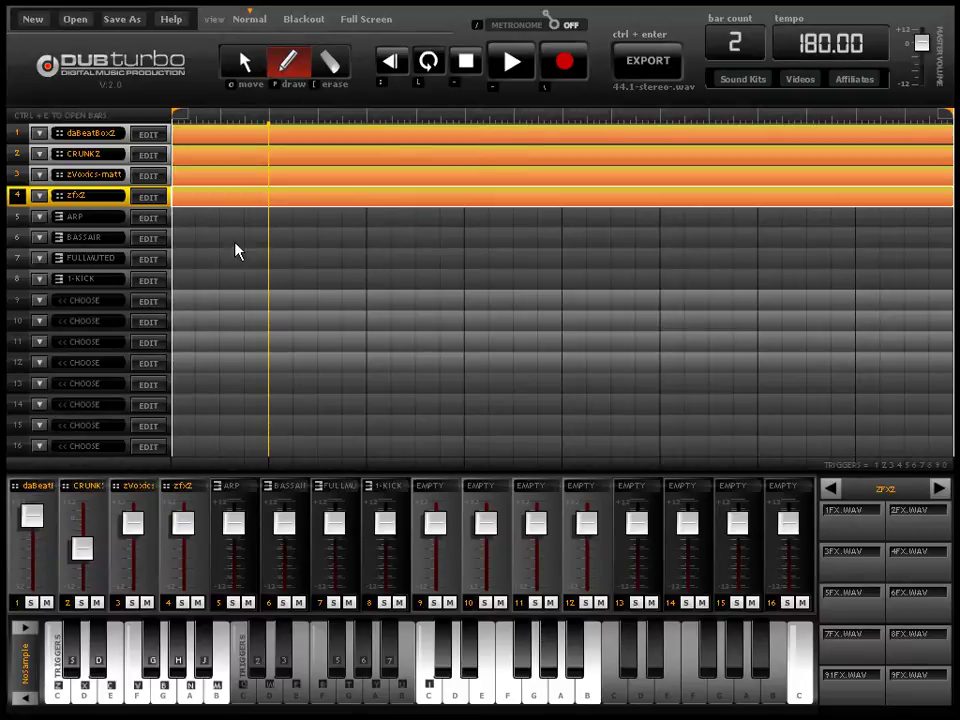
{"action": "left_click_drag", "start_coordinate": [210, 224], "coordinate": [955, 231]}
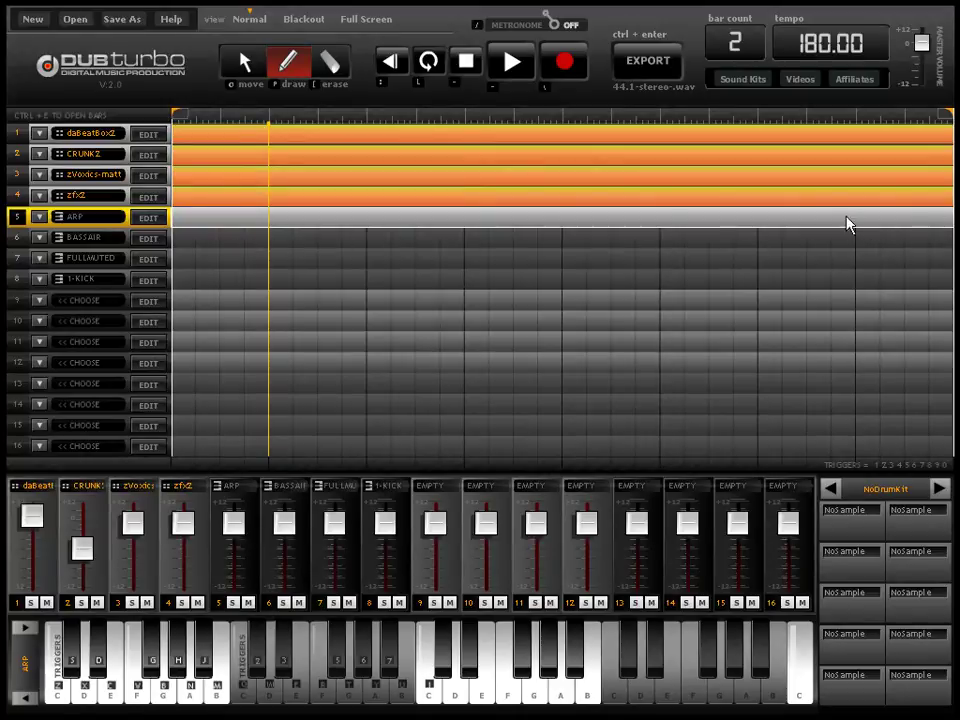
{"action": "left_click", "coordinate": [243, 64]}
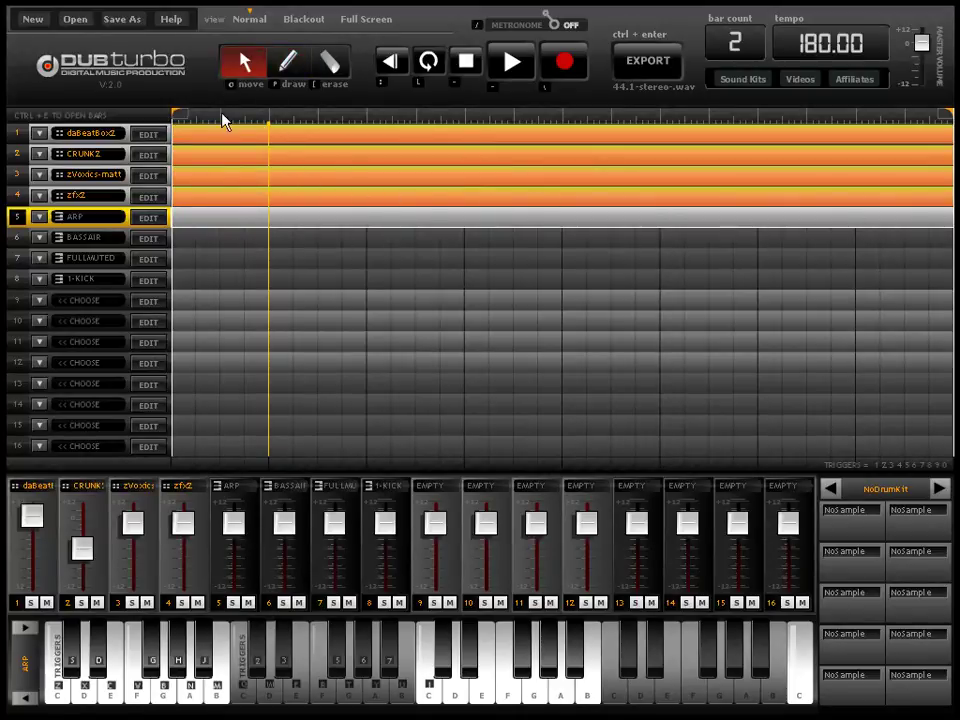
{"action": "left_click", "coordinate": [242, 204]}
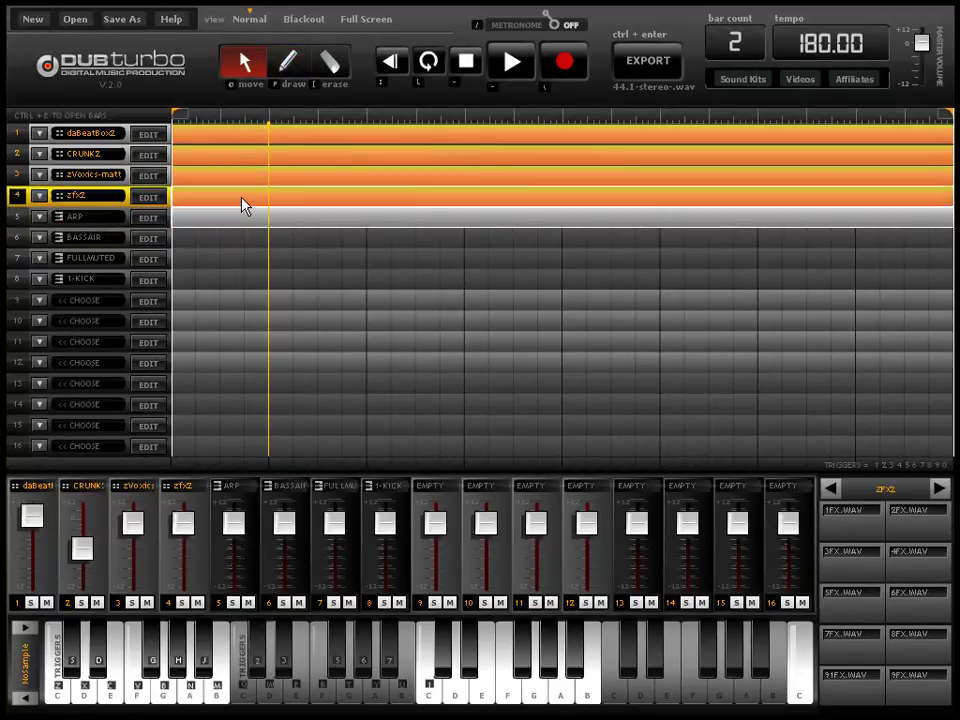
{"action": "left_click", "coordinate": [240, 180]}
{"action": "left_click", "coordinate": [239, 155]}
{"action": "left_click", "coordinate": [238, 133]}
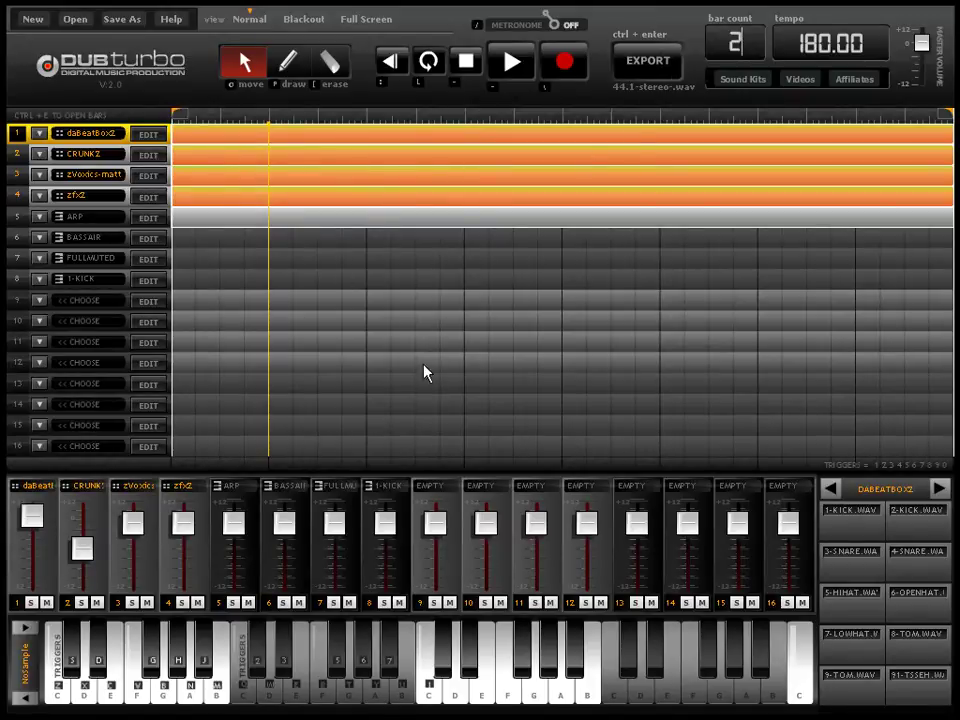
{"action": "left_click", "coordinate": [293, 321]}
Open track 5's key editor and audition the PUNCHY, SINEHIT, SINEHOLD and SLAPPY bass sounds.
{"action": "left_click", "coordinate": [241, 221]}
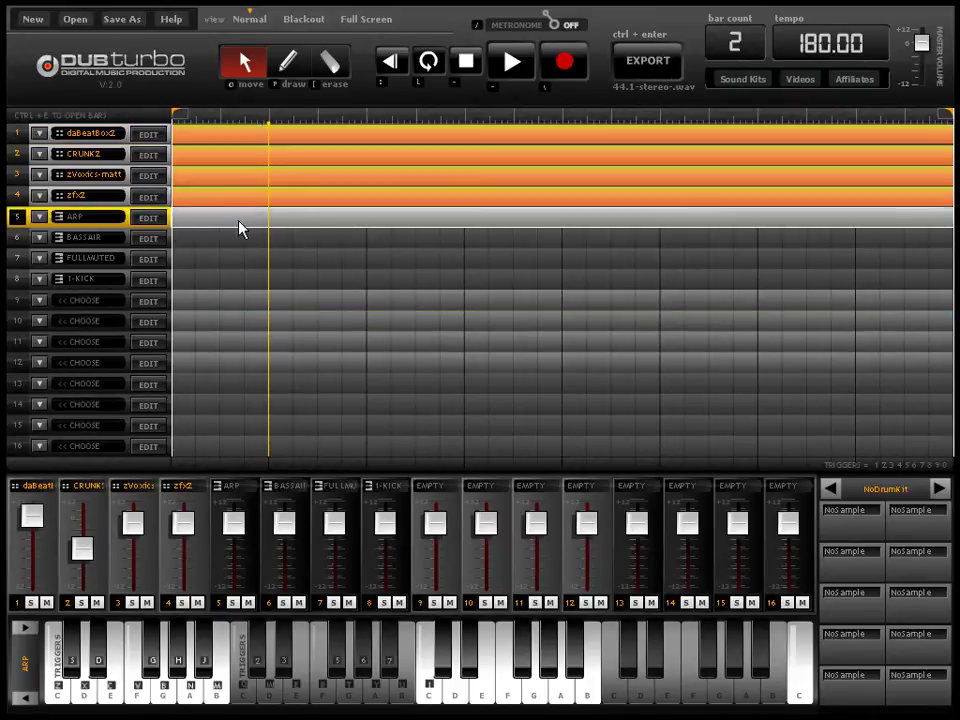
{"action": "left_click", "coordinate": [150, 218]}
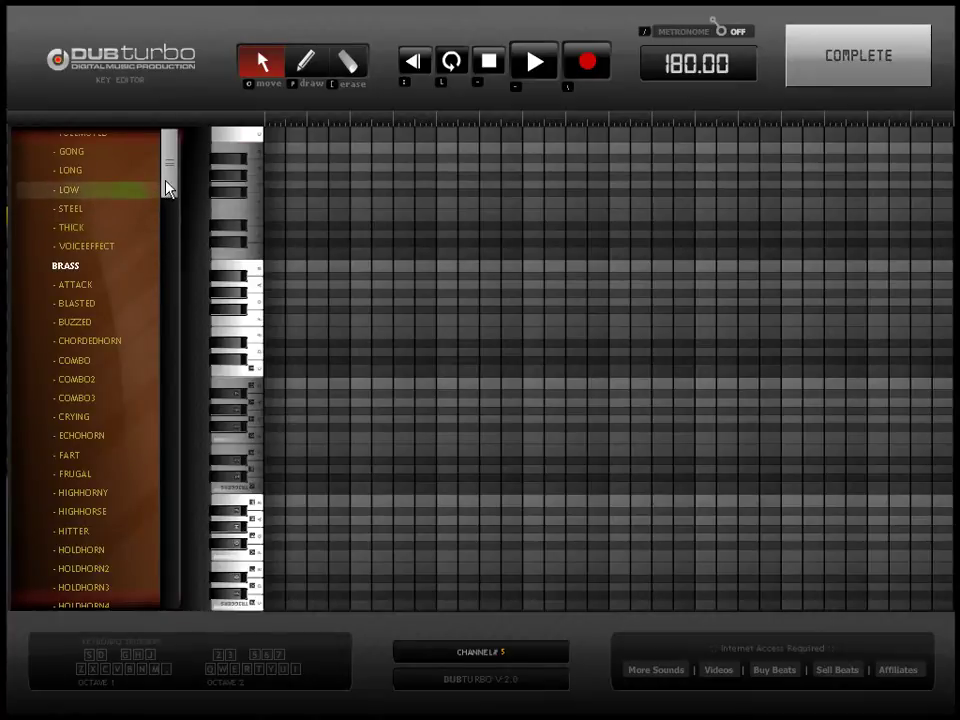
{"action": "scroll", "coordinate": [172, 170], "scroll_direction": "up", "scroll_amount": 8}
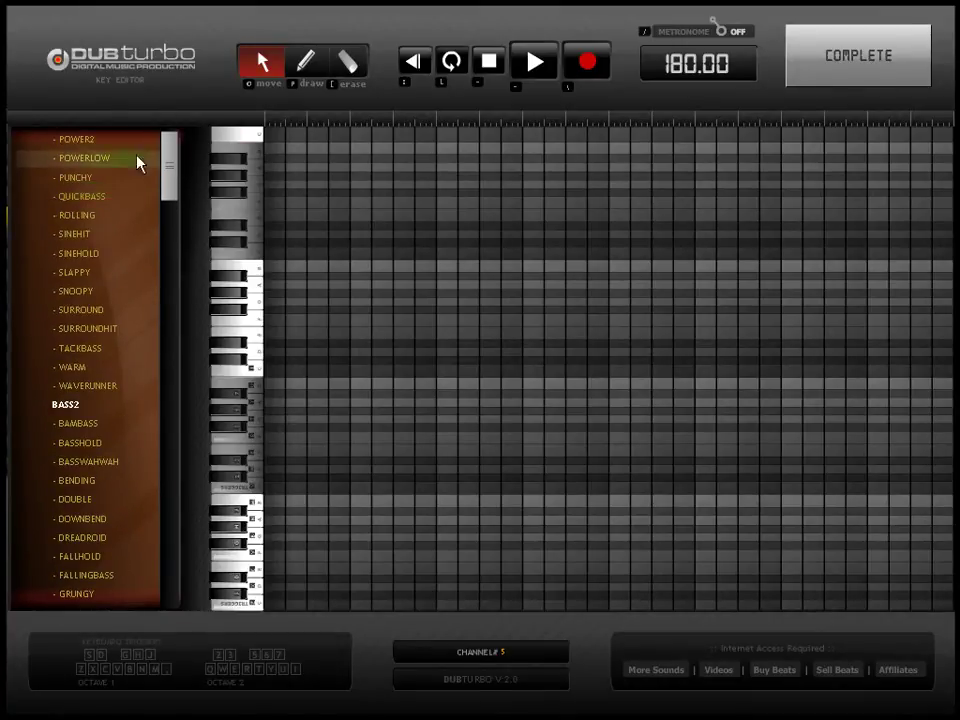
{"action": "left_click", "coordinate": [84, 178]}
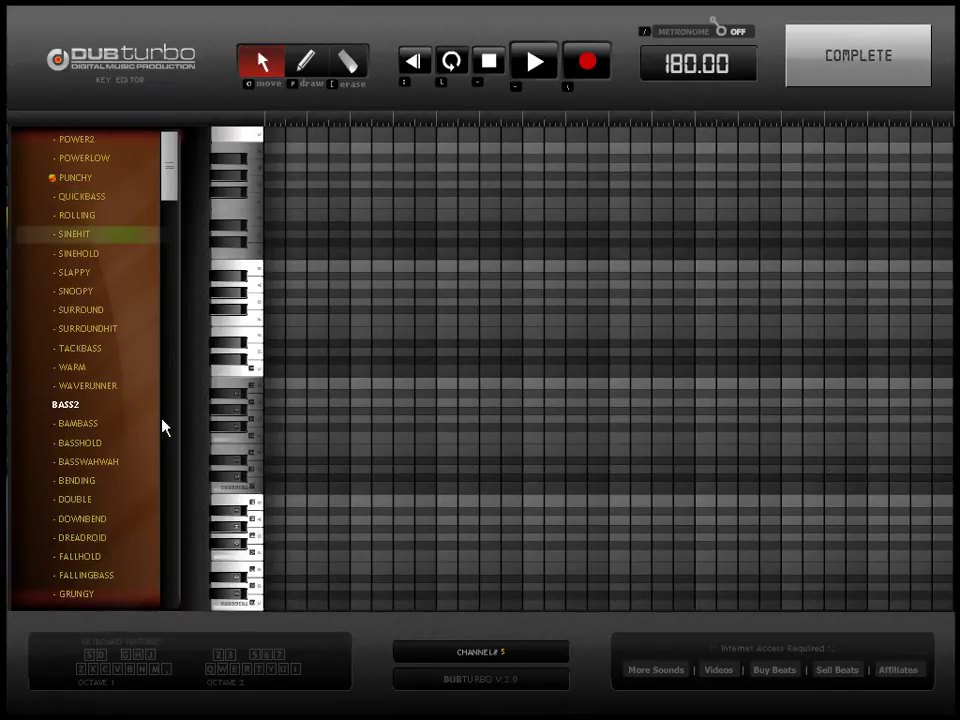
{"action": "left_click", "coordinate": [112, 235]}
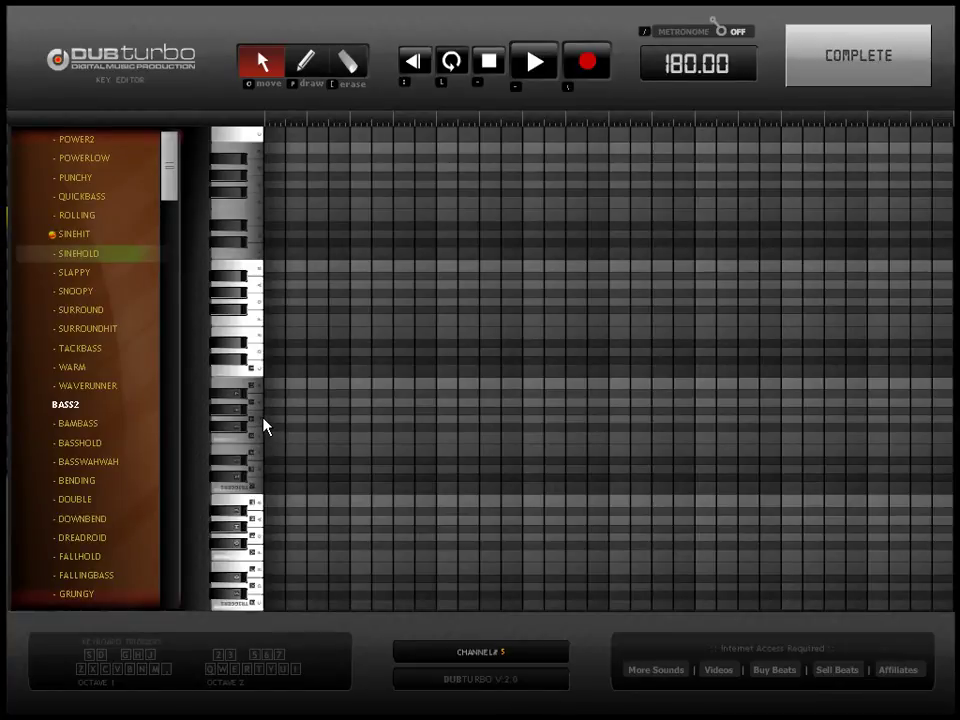
{"action": "left_click", "coordinate": [122, 254]}
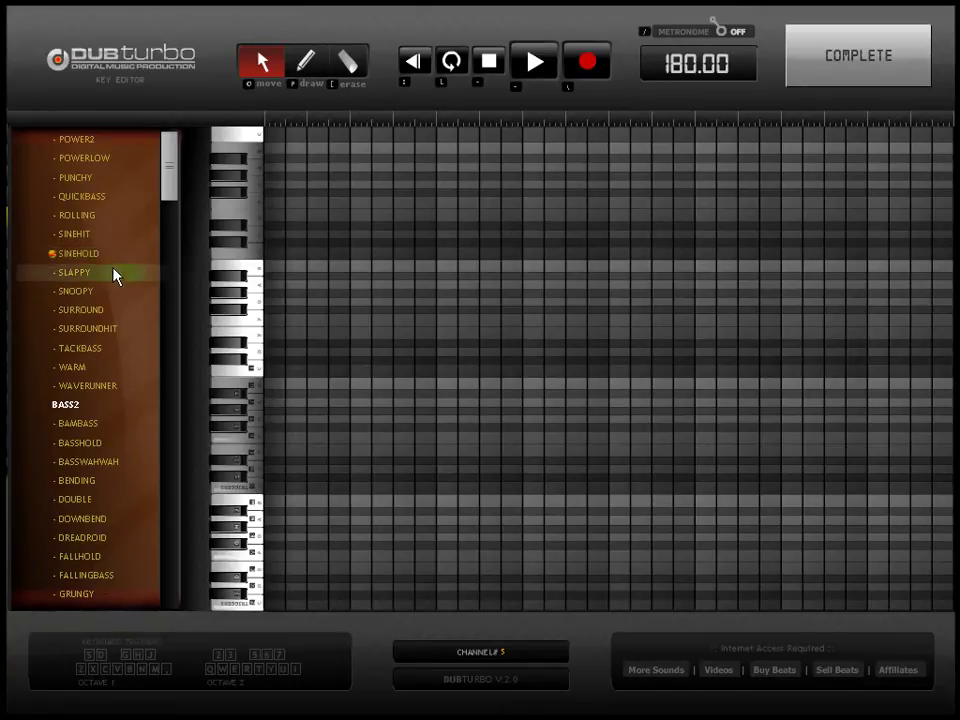
{"action": "left_click", "coordinate": [114, 273]}
Audition SURROUNDHIT, WARM and BAMBASS, and load the BASSHOLD sound from BASS2 for track 5.
{"action": "left_click", "coordinate": [100, 338]}
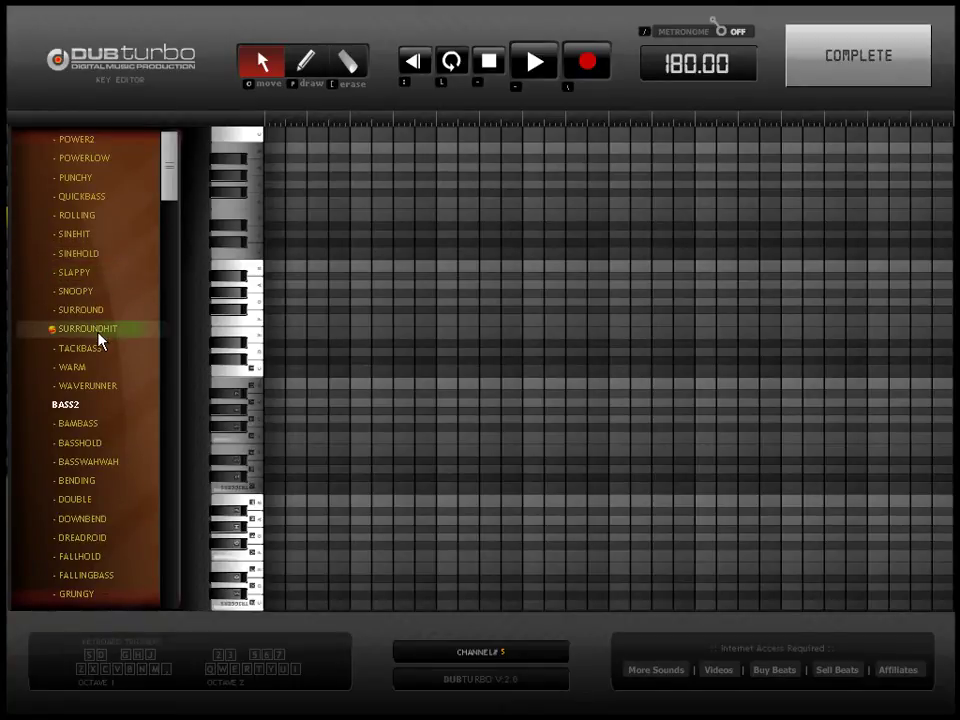
{"action": "left_click", "coordinate": [100, 372]}
{"action": "left_click", "coordinate": [95, 427]}
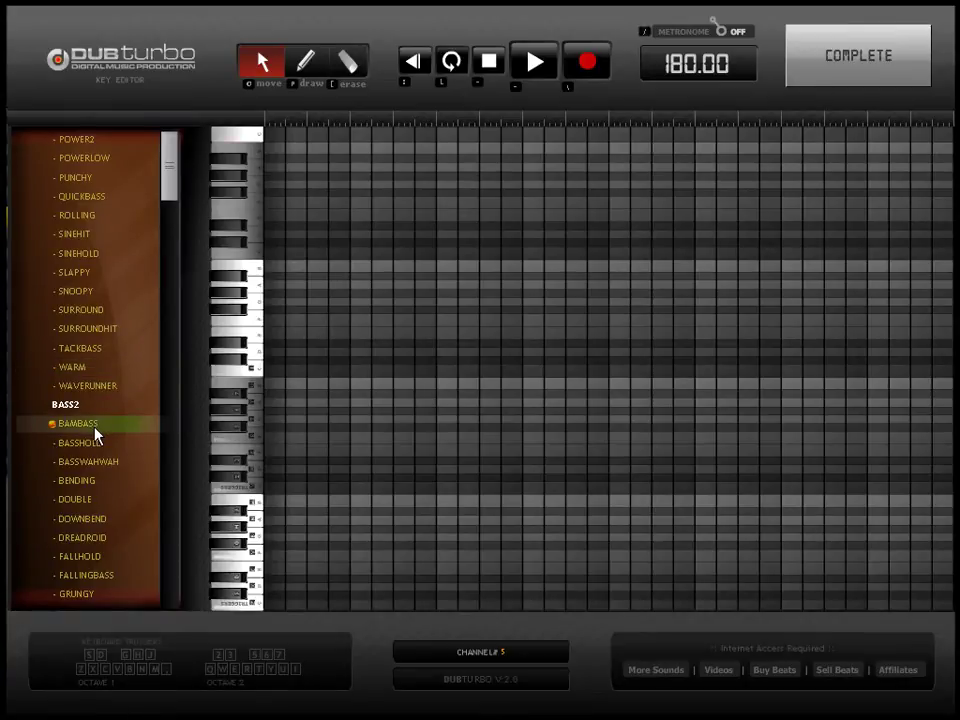
{"action": "left_click", "coordinate": [96, 442]}
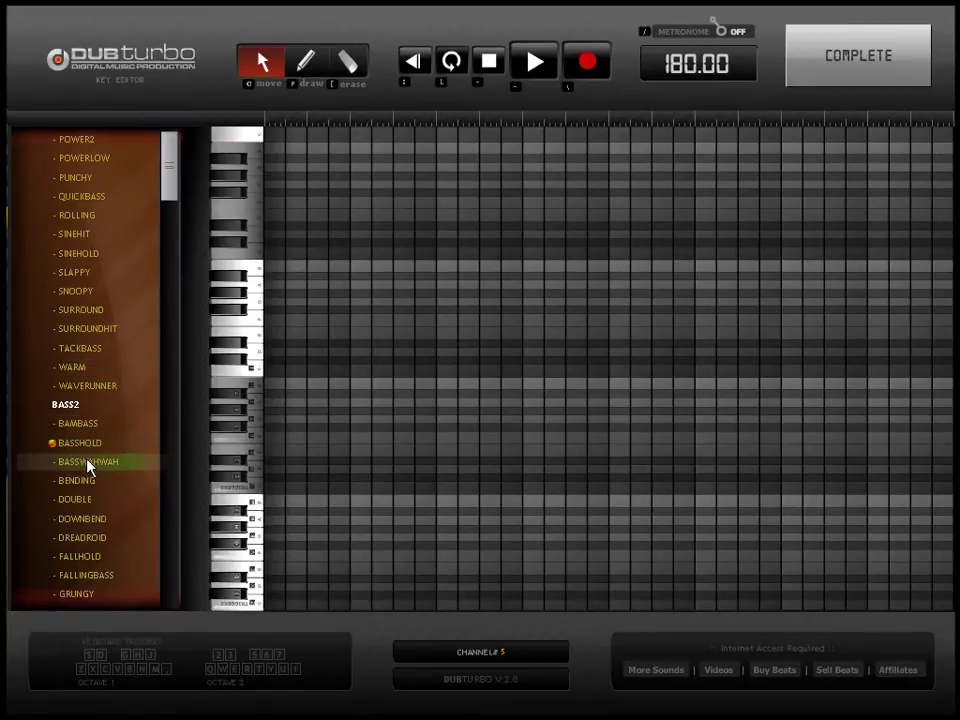
Draw BASSHOLD notes on C at step 1 and D# at step 21, and complete track 5's pattern.
{"action": "left_click", "coordinate": [318, 68]}
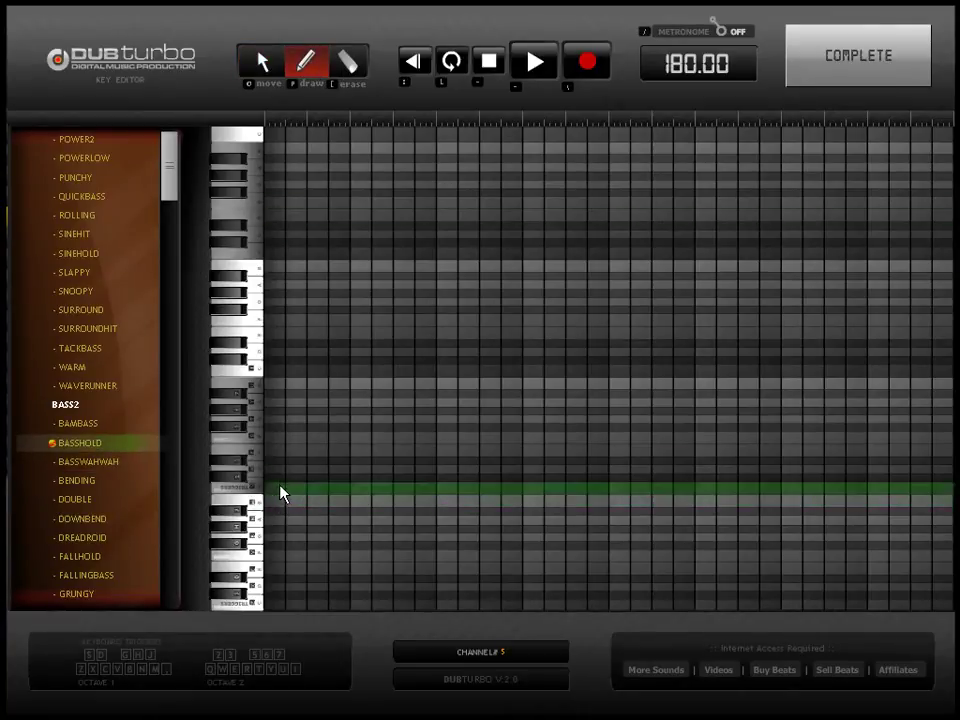
{"action": "left_click", "coordinate": [278, 488]}
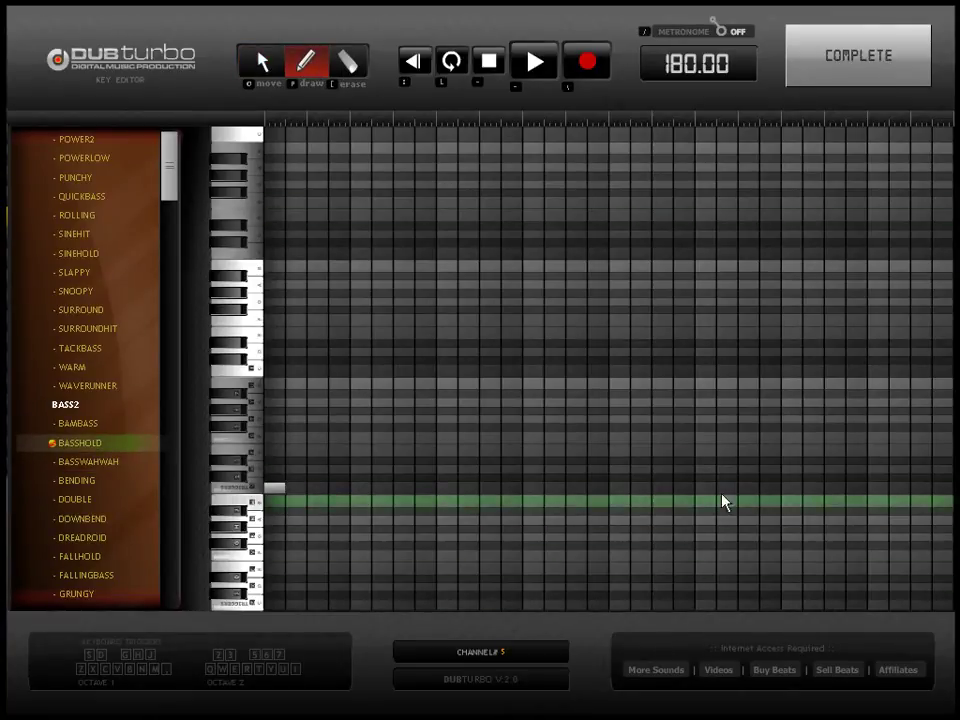
{"action": "left_click", "coordinate": [703, 465]}
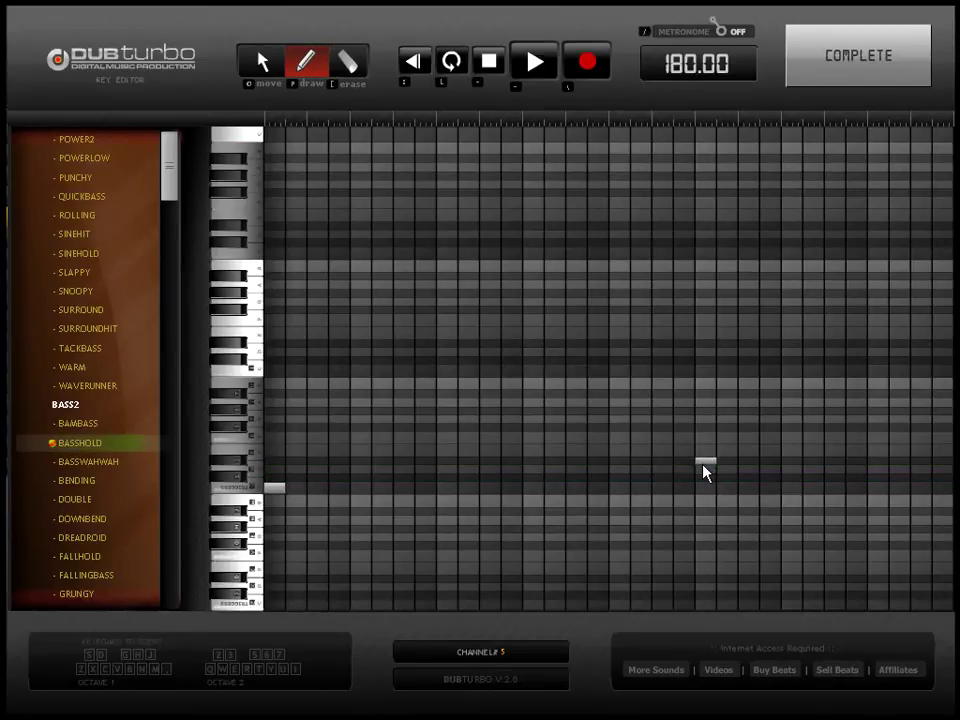
{"action": "left_click", "coordinate": [816, 58]}
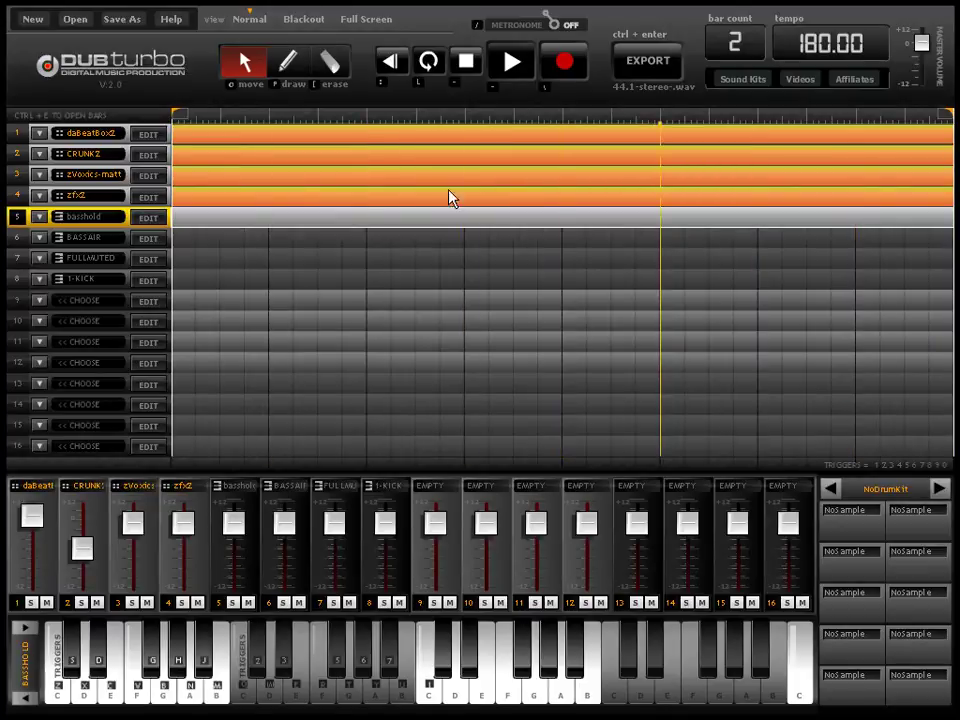
{"action": "left_click", "coordinate": [454, 74]}
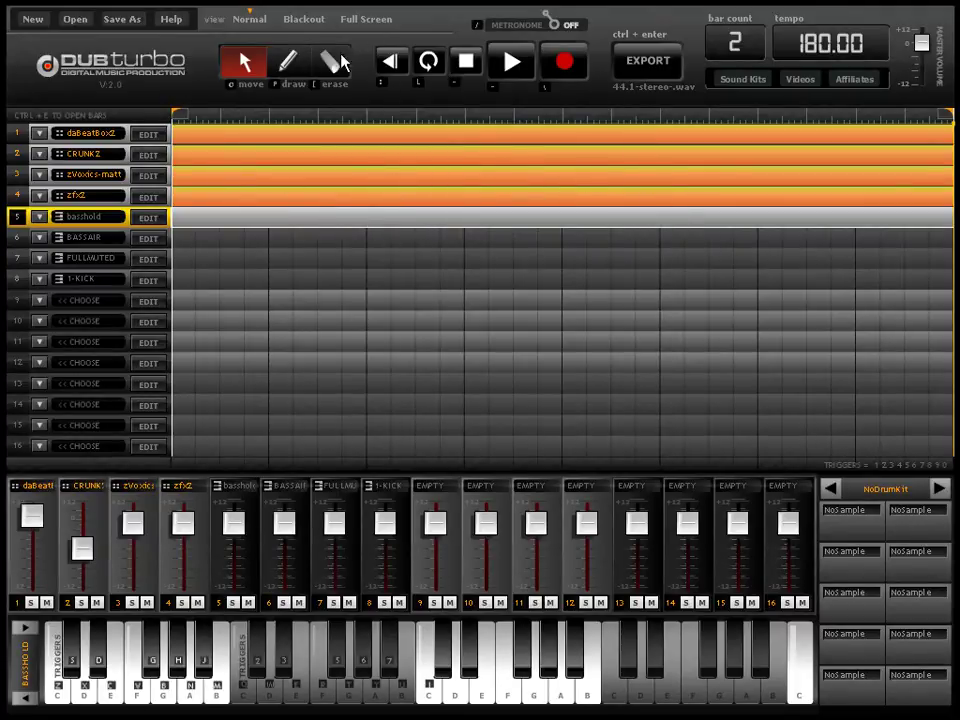
Draw a two-bar pattern on track 6, open its key editor and load the HORN1 sound from HORNSAGA.
{"action": "left_click", "coordinate": [288, 62]}
{"action": "left_click_drag", "start_coordinate": [180, 240], "coordinate": [555, 240]}
{"action": "left_click", "coordinate": [670, 252]}
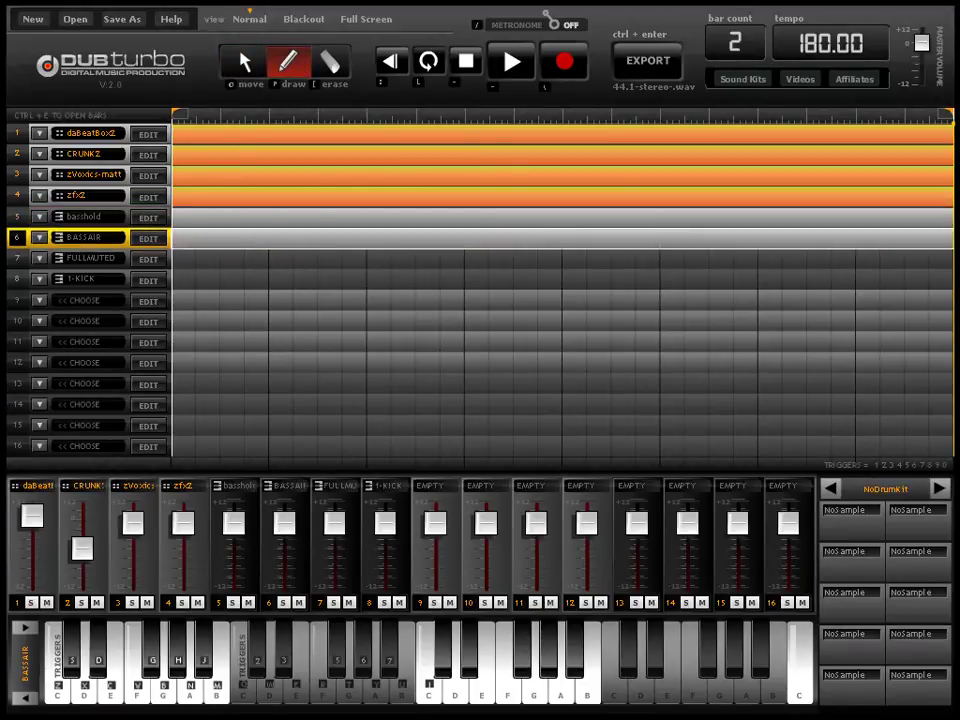
{"action": "left_click", "coordinate": [147, 240]}
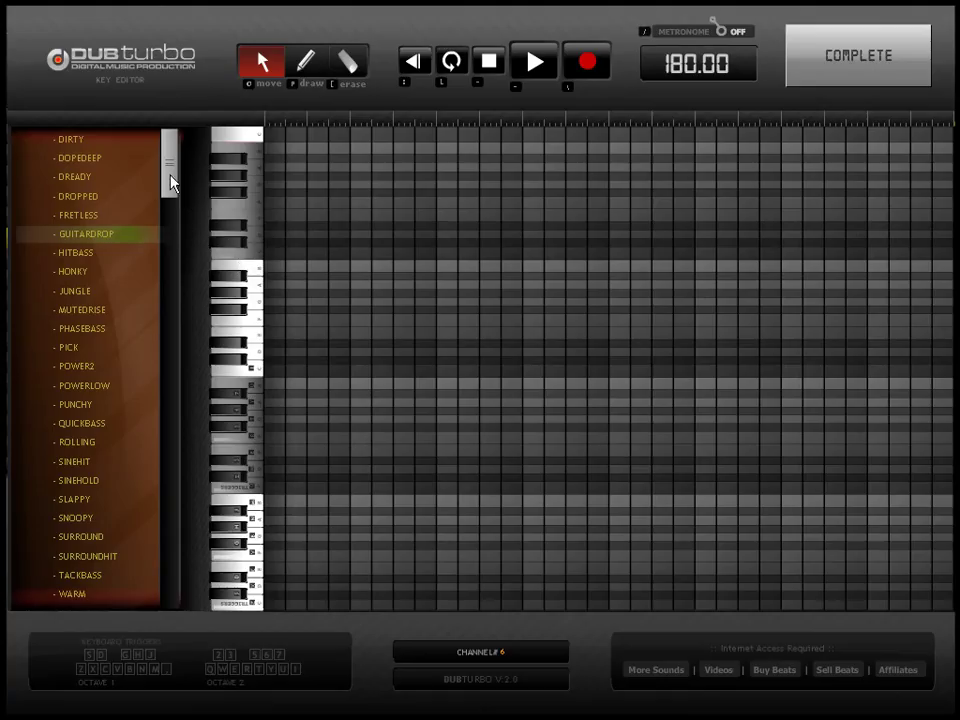
{"action": "left_click_drag", "start_coordinate": [171, 186], "coordinate": [170, 308]}
{"action": "left_click_drag", "start_coordinate": [162, 312], "coordinate": [161, 319]}
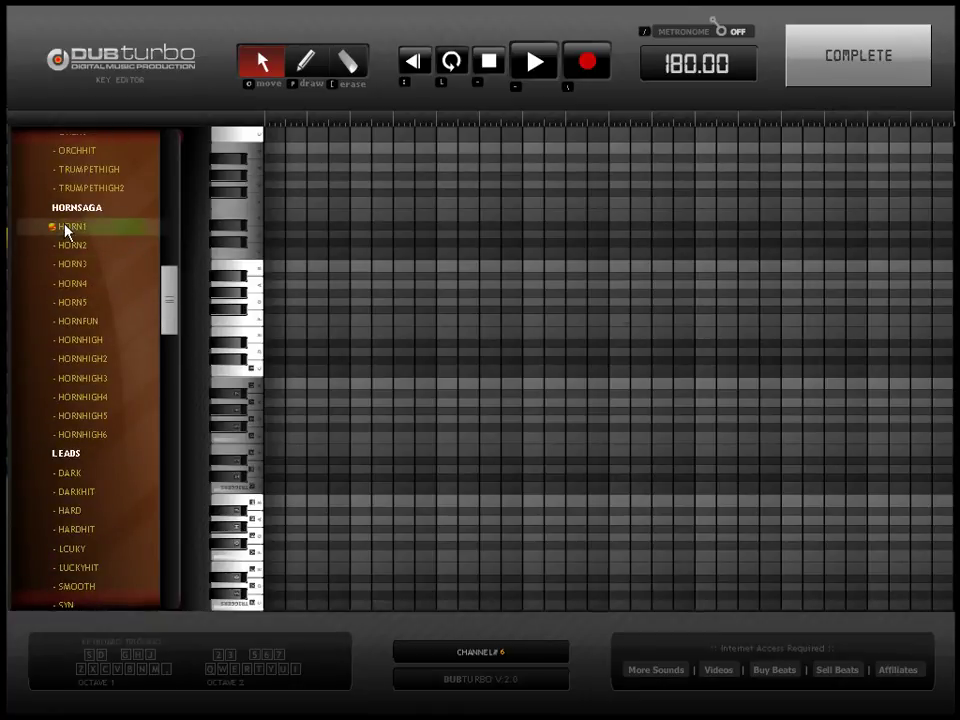
Draw horn notes on C at step 1, D# at step 21, D at step 27 and the lower G at step 9.
{"action": "left_click", "coordinate": [314, 74]}
{"action": "left_click", "coordinate": [278, 488]}
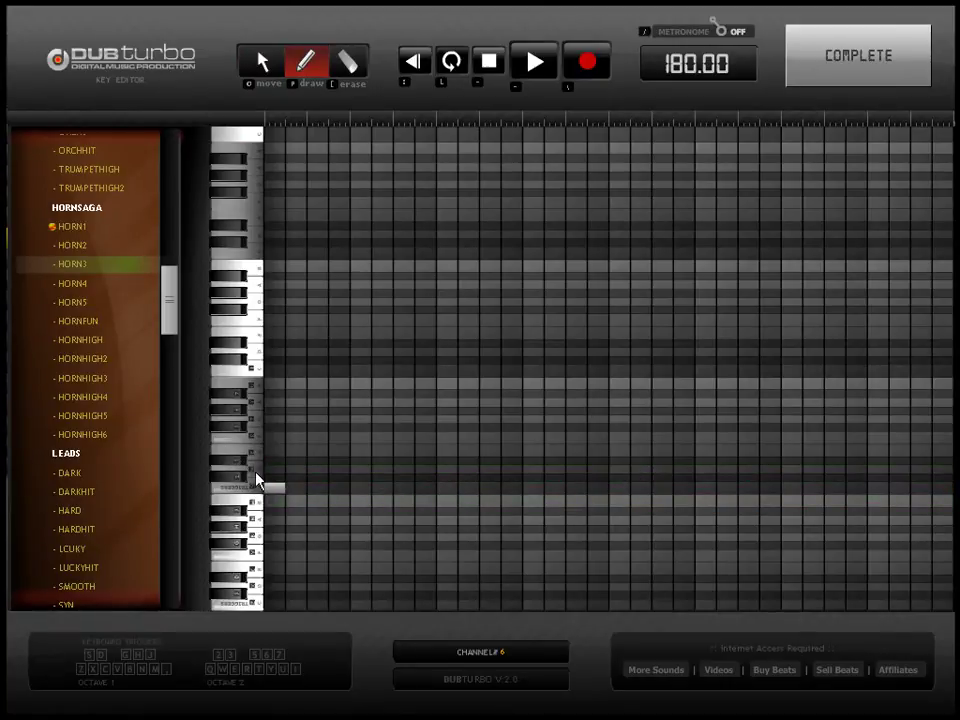
{"action": "left_click", "coordinate": [706, 462]}
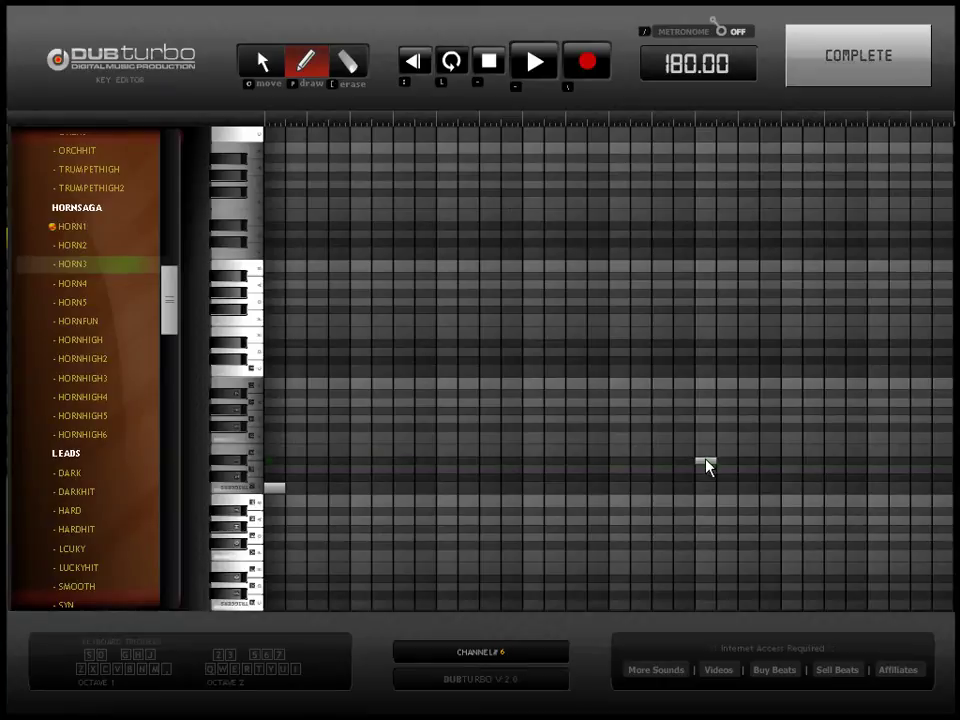
{"action": "left_click", "coordinate": [830, 470]}
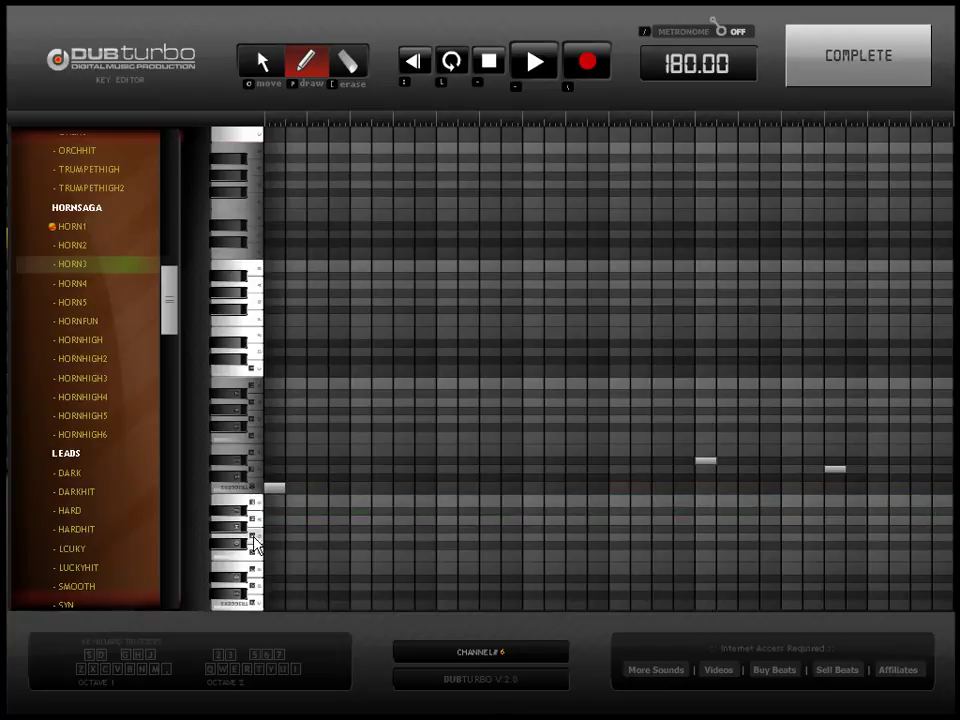
{"action": "left_click", "coordinate": [450, 542]}
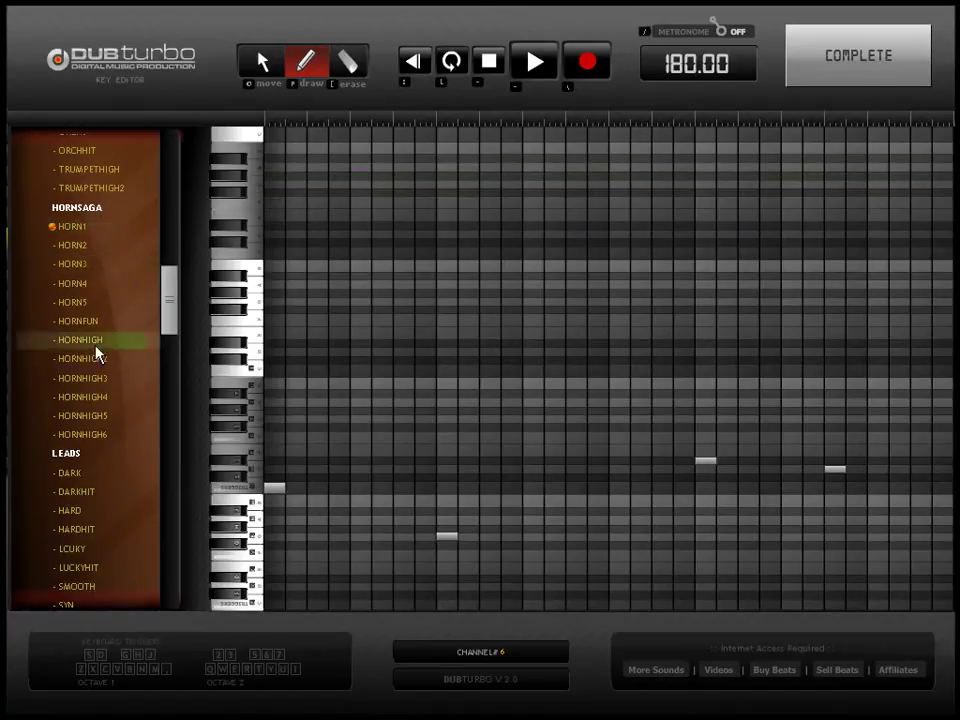
Try the HORN2 sound with chords, adding D# and G at step 1 and A# and C# at step 9.
{"action": "left_click", "coordinate": [94, 245]}
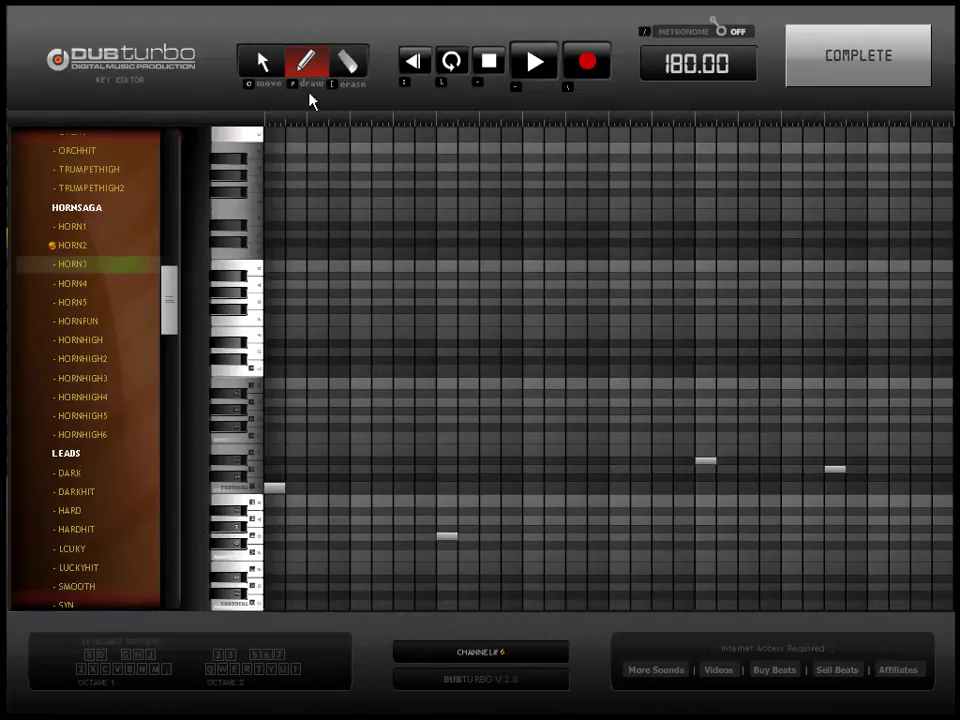
{"action": "left_click", "coordinate": [275, 460]}
{"action": "left_click", "coordinate": [273, 418]}
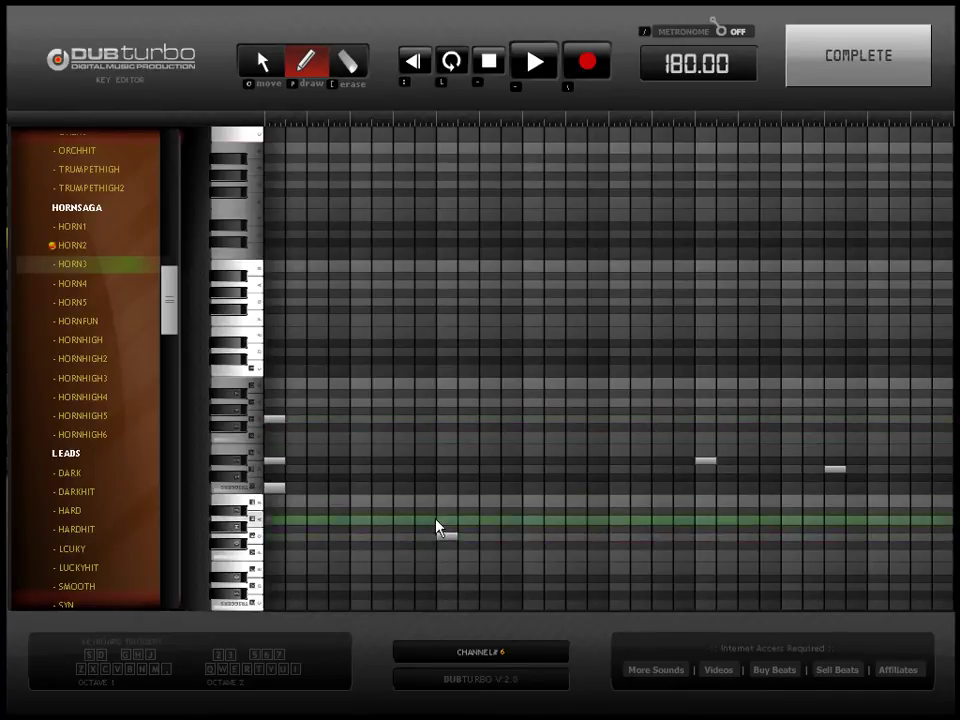
{"action": "left_click", "coordinate": [447, 510]}
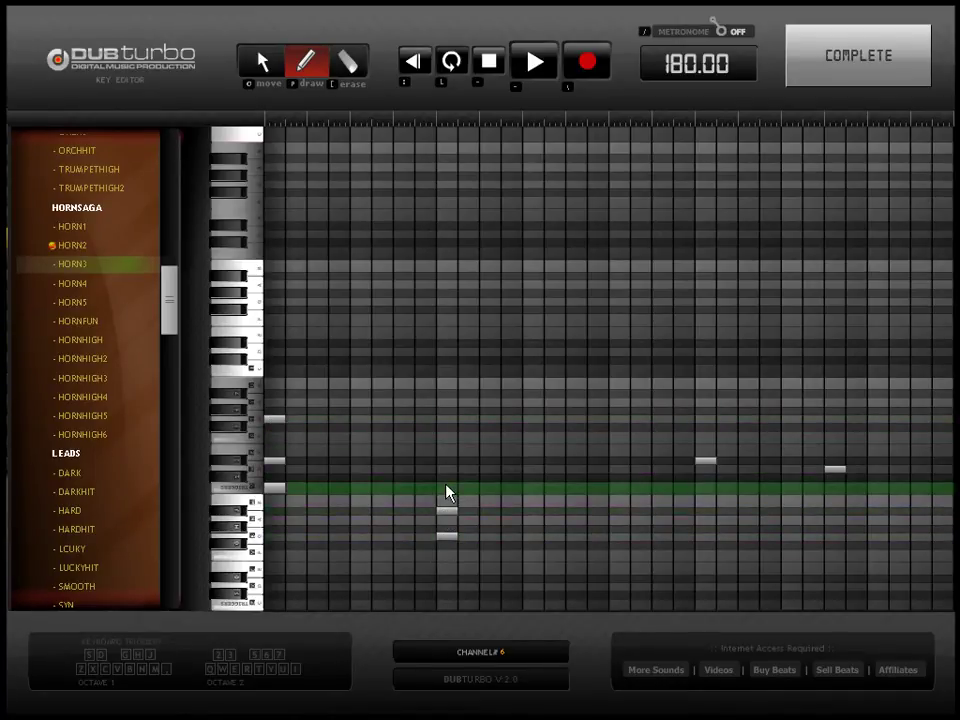
{"action": "left_click", "coordinate": [447, 479]}
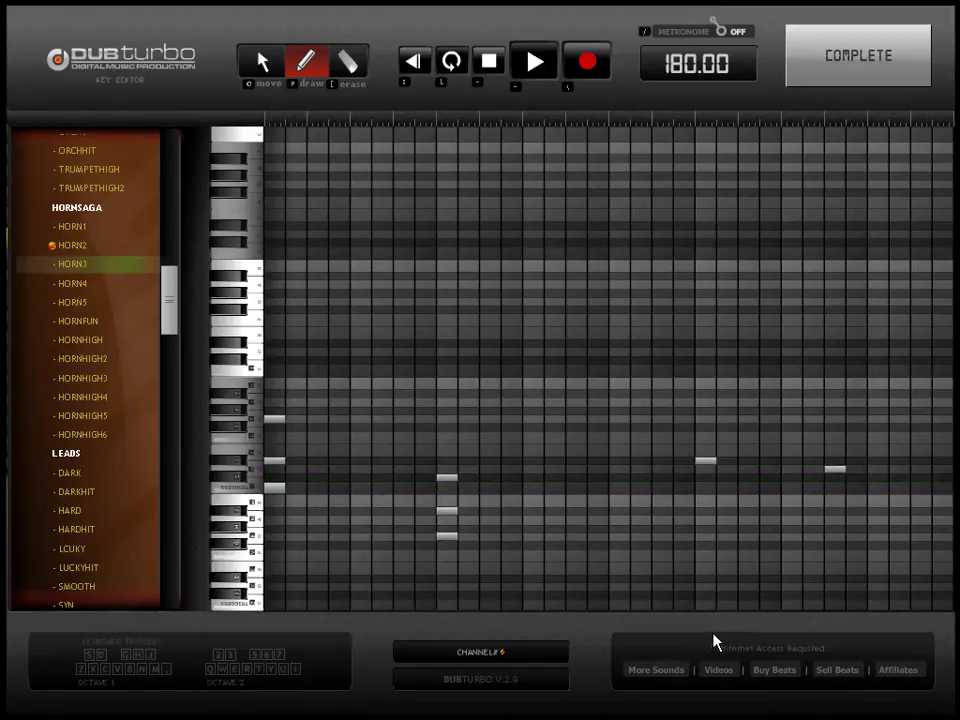
Return to the HORN1 sound, erase the added chord notes at steps 1 and 9, and complete track 6's pattern.
{"action": "left_click", "coordinate": [94, 284]}
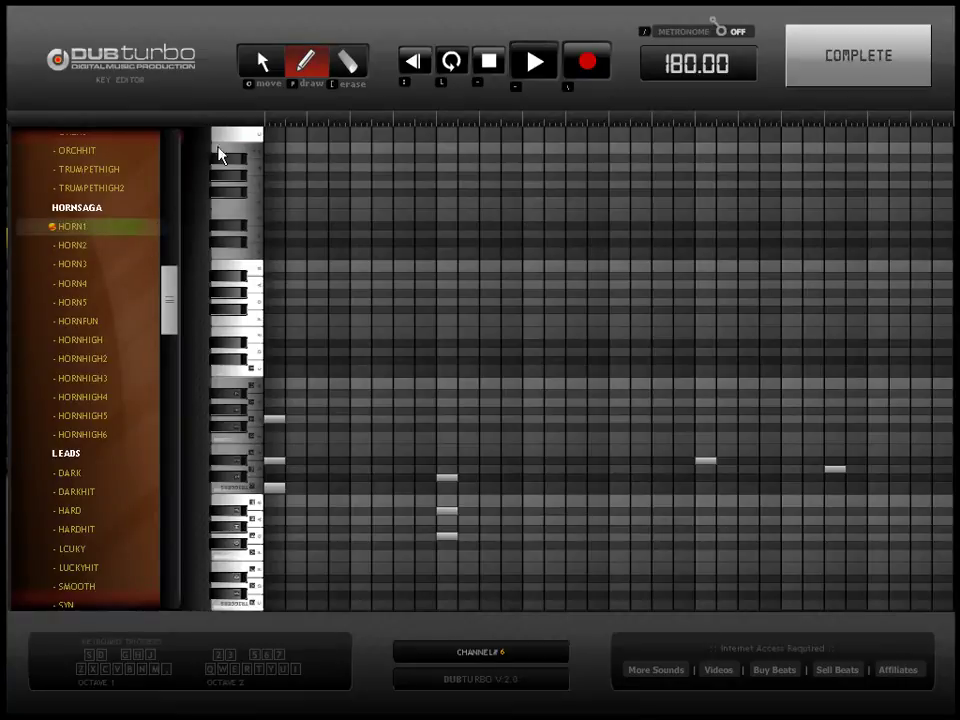
{"action": "left_click", "coordinate": [342, 63]}
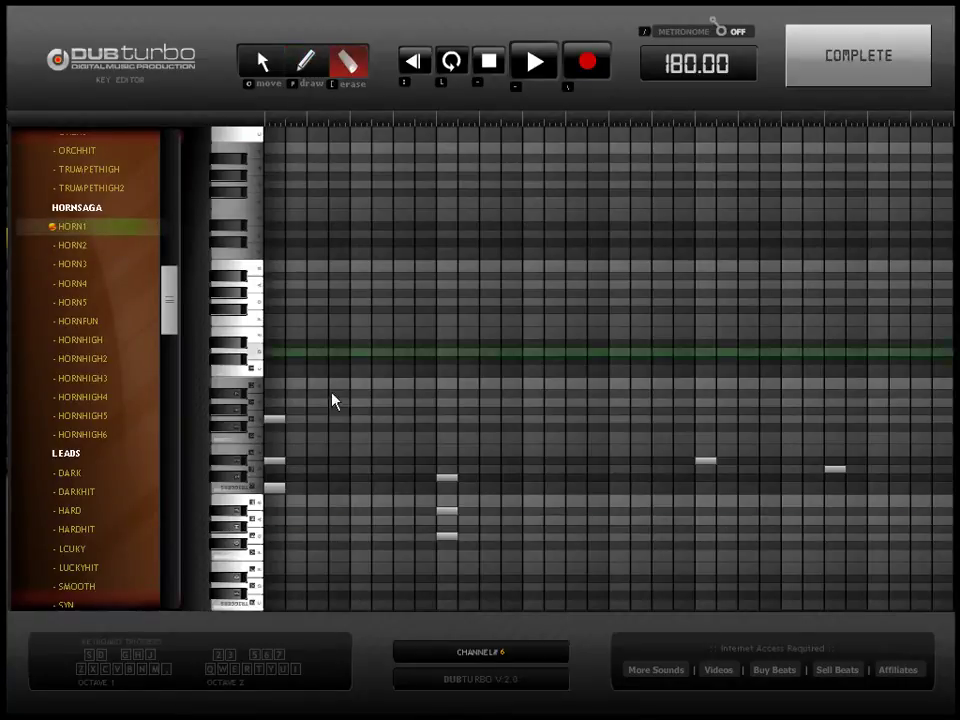
{"action": "left_click", "coordinate": [275, 418]}
{"action": "left_click", "coordinate": [276, 461]}
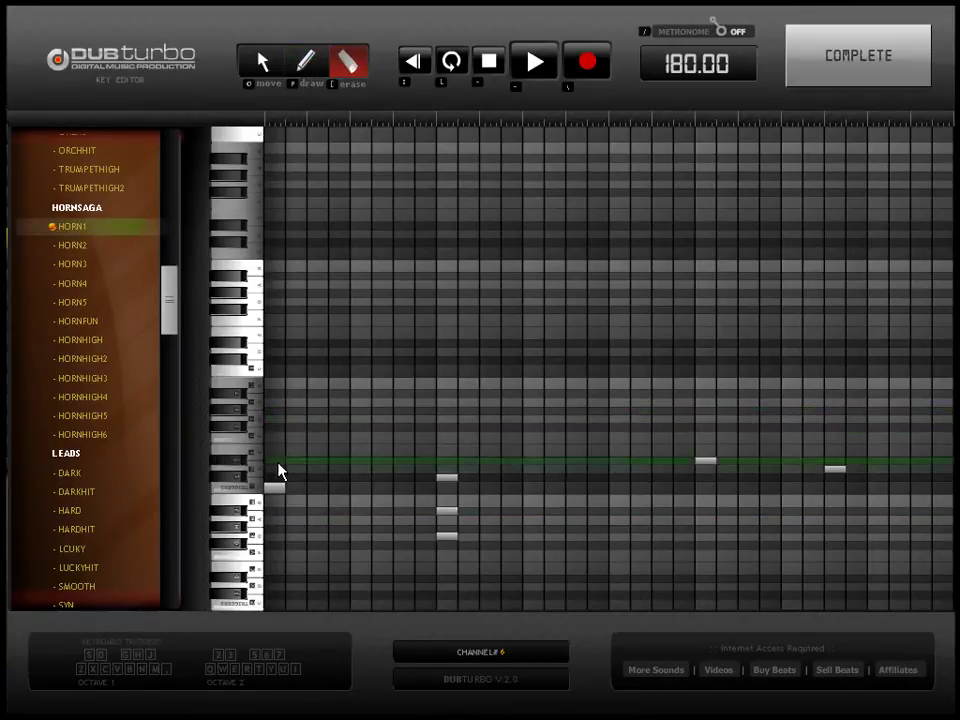
{"action": "left_click", "coordinate": [446, 477]}
{"action": "left_click", "coordinate": [447, 510]}
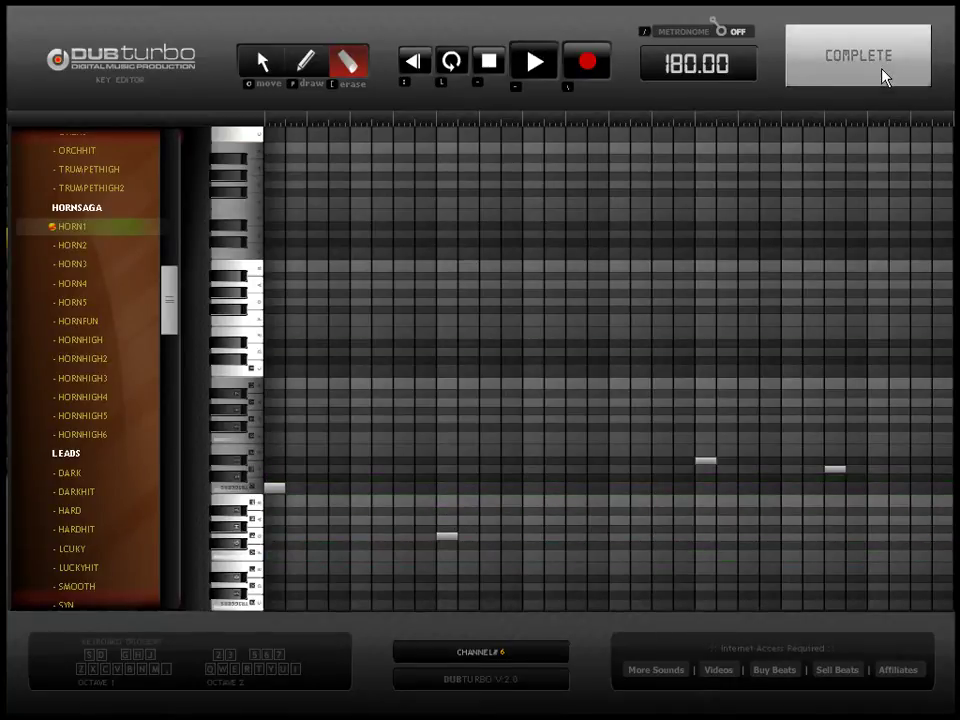
{"action": "left_click", "coordinate": [882, 75]}
Draw a two-bar pattern on track 7, which uses the FULLMUTED sound, and open its key editor.
{"action": "left_click", "coordinate": [292, 68]}
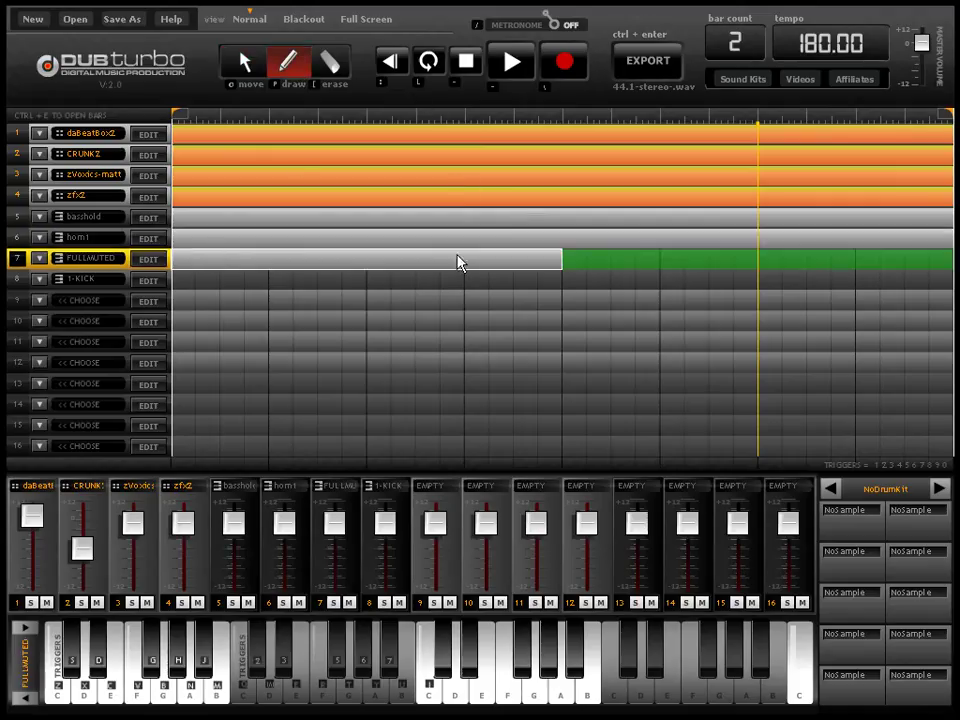
{"action": "left_click_drag", "start_coordinate": [458, 262], "coordinate": [700, 260]}
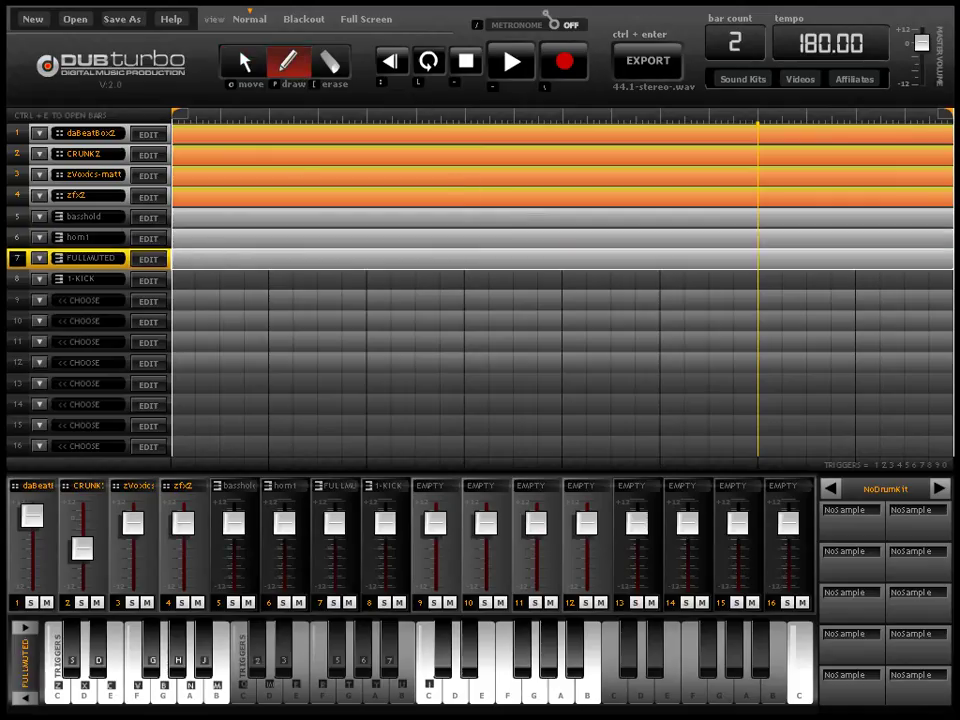
{"action": "left_click", "coordinate": [149, 261]}
{"action": "left_click", "coordinate": [140, 453]}
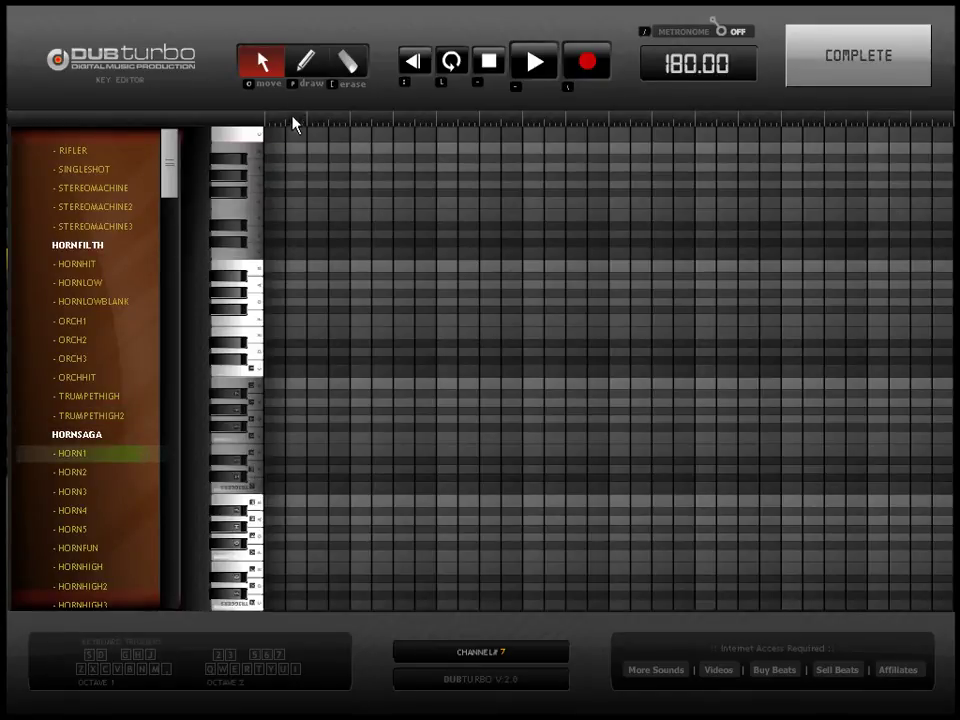
Draw FULLMUTED notes on C at steps 1, 11 and 21, and on the lower G# at step 29.
{"action": "left_click", "coordinate": [305, 61]}
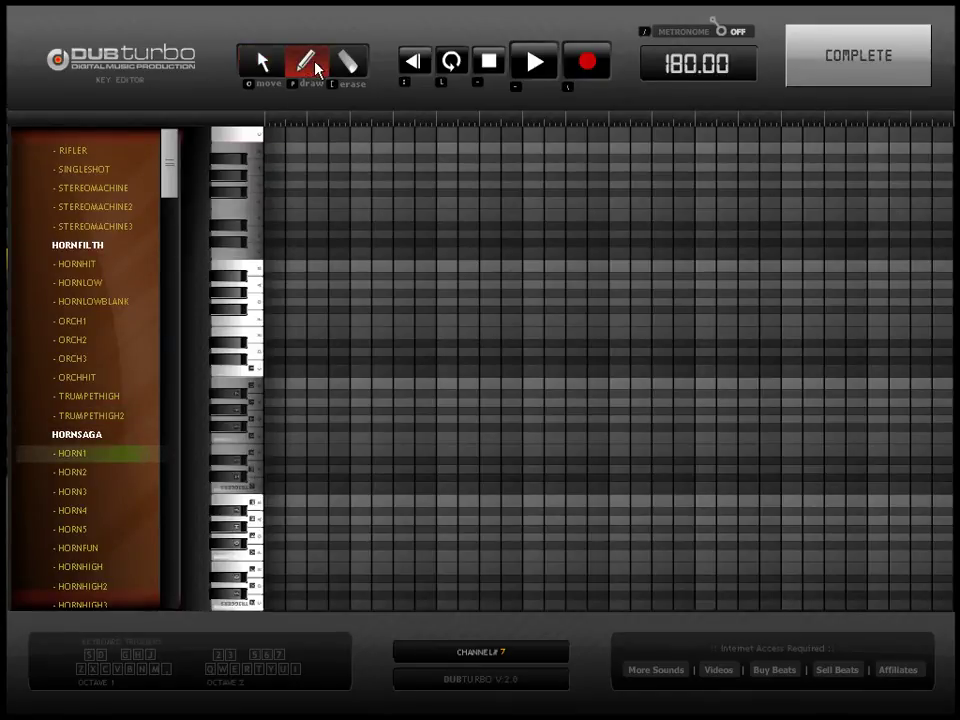
{"action": "left_click", "coordinate": [280, 375]}
{"action": "left_click", "coordinate": [500, 376]}
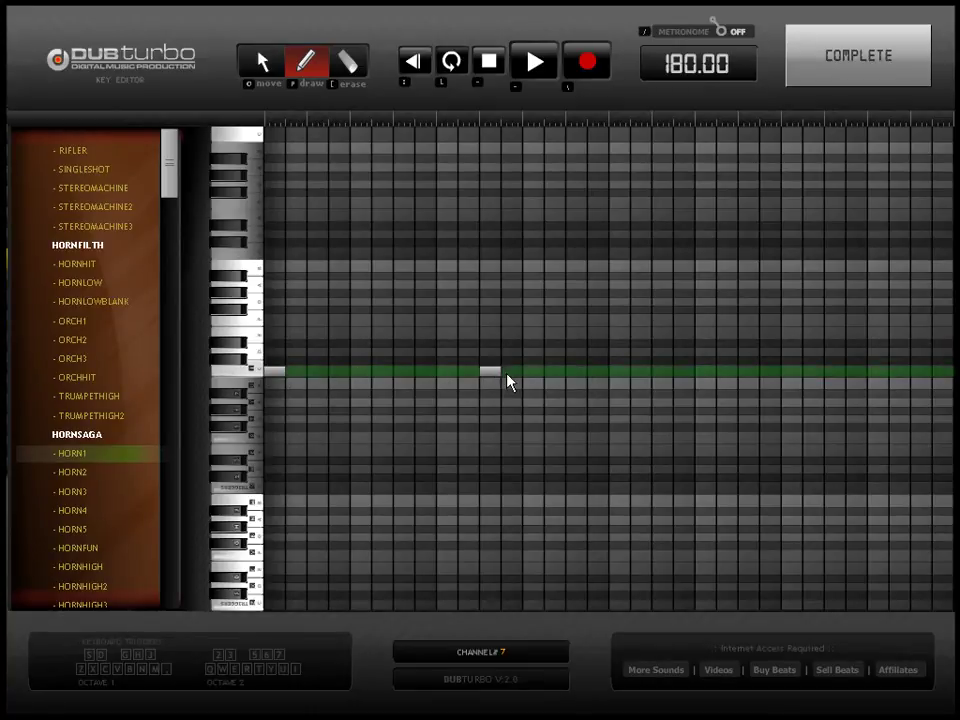
{"action": "left_click", "coordinate": [718, 380]}
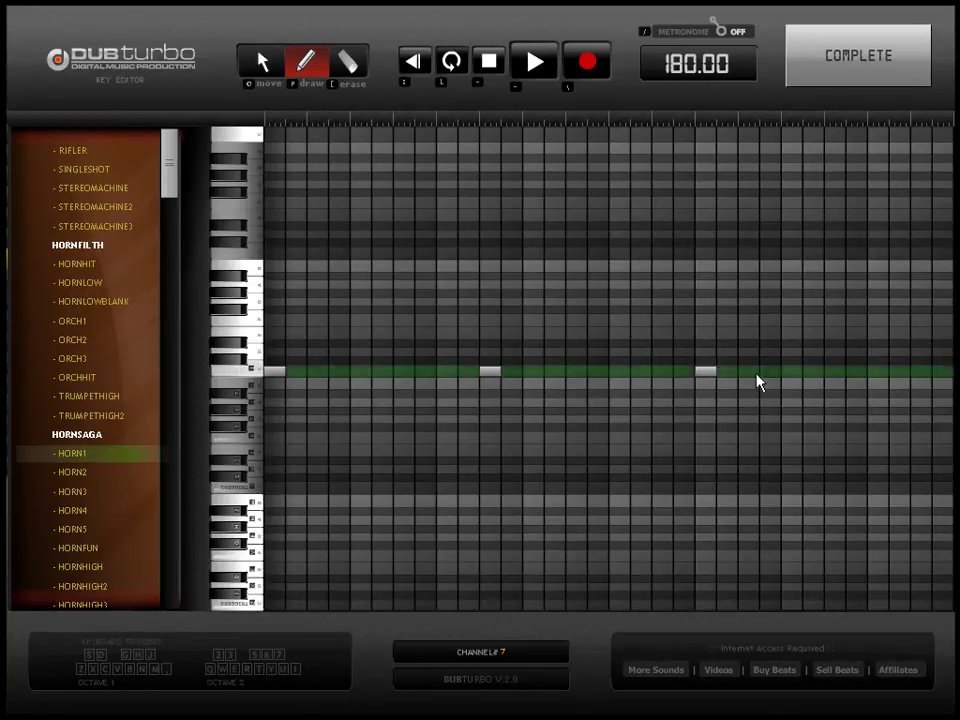
{"action": "left_click", "coordinate": [883, 416]}
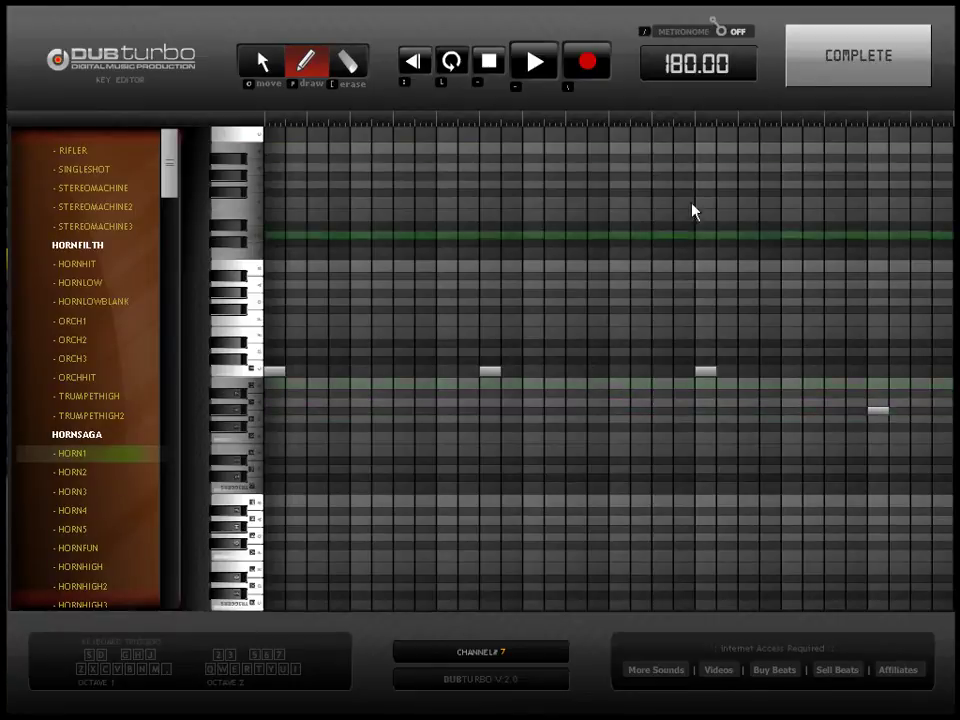
Complete track 7's pattern and lower the track's volume to slightly below the CRUNK2 track's level while playing the beat.
{"action": "key", "text": "ctrl+e"}
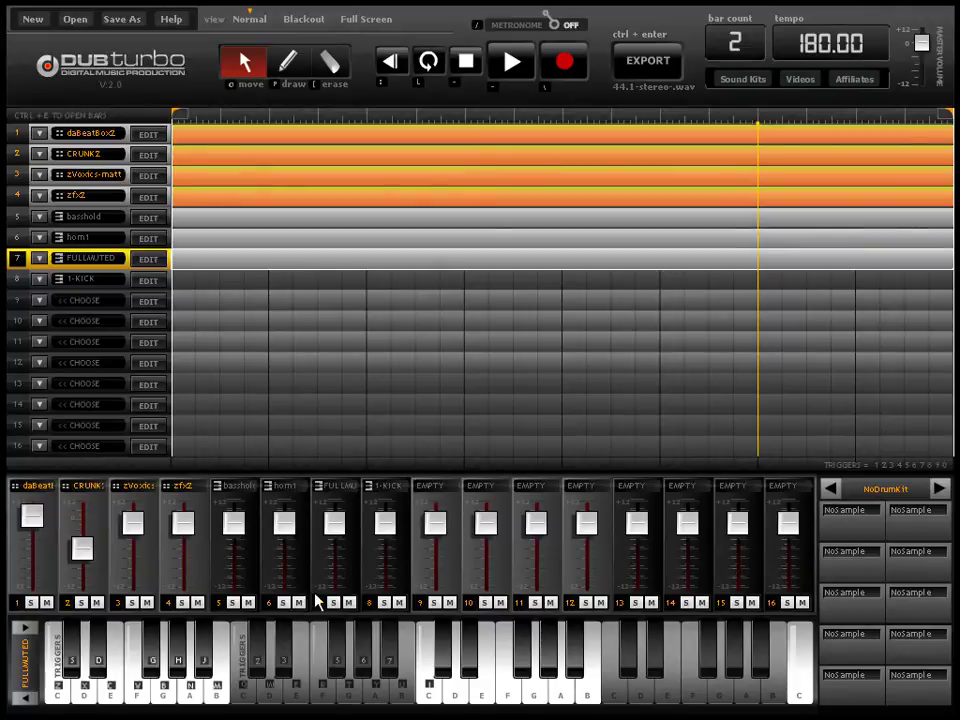
{"action": "left_click_drag", "start_coordinate": [334, 536], "coordinate": [337, 569]}
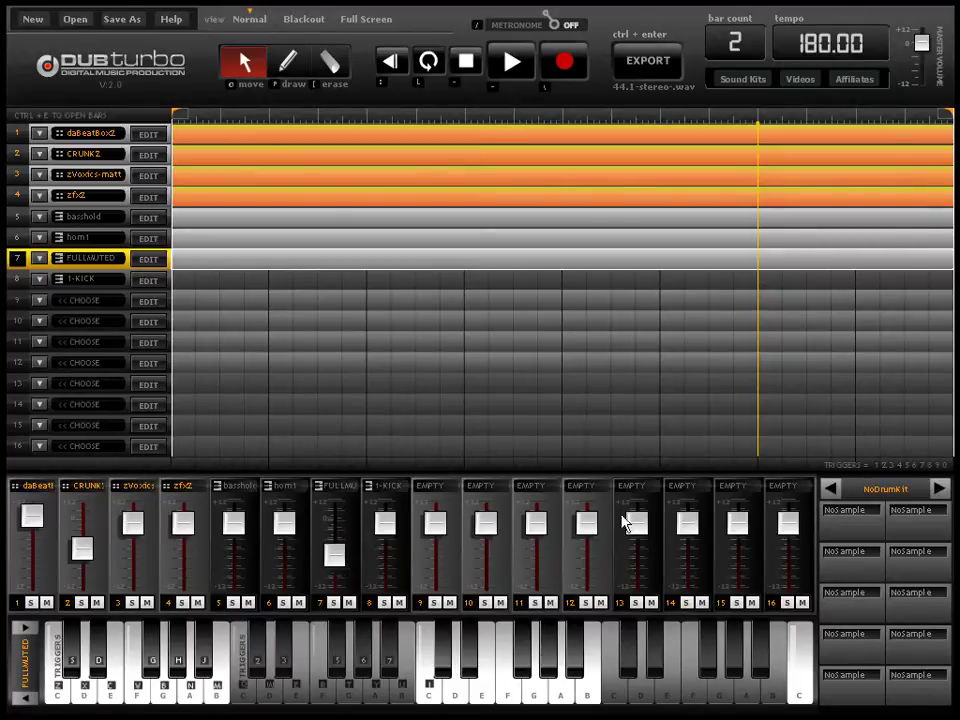
{"action": "key", "text": "space"}
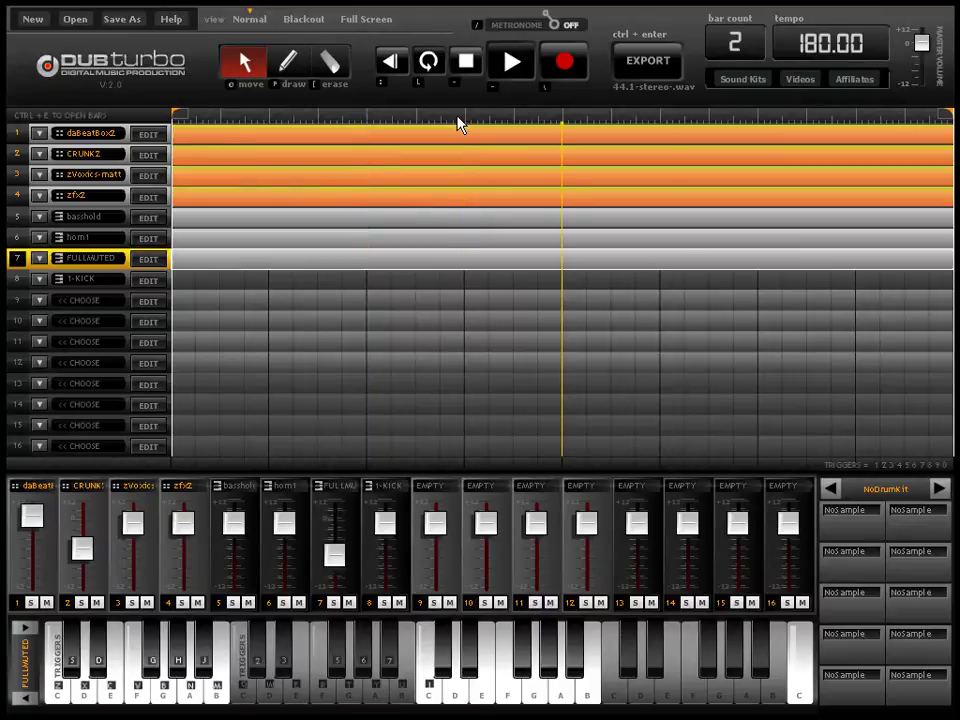
Reopen track 7's key editor, move the step 11 note to step 13 and the step 29 note down to the lower C.
{"action": "left_click", "coordinate": [150, 259]}
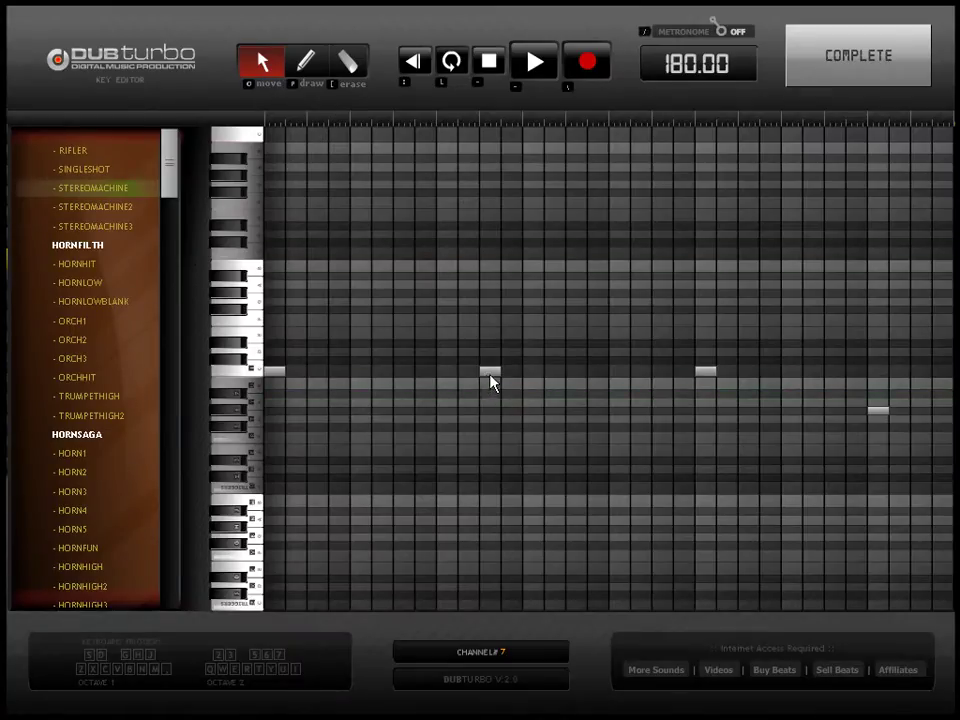
{"action": "left_click_drag", "start_coordinate": [491, 374], "coordinate": [533, 376]}
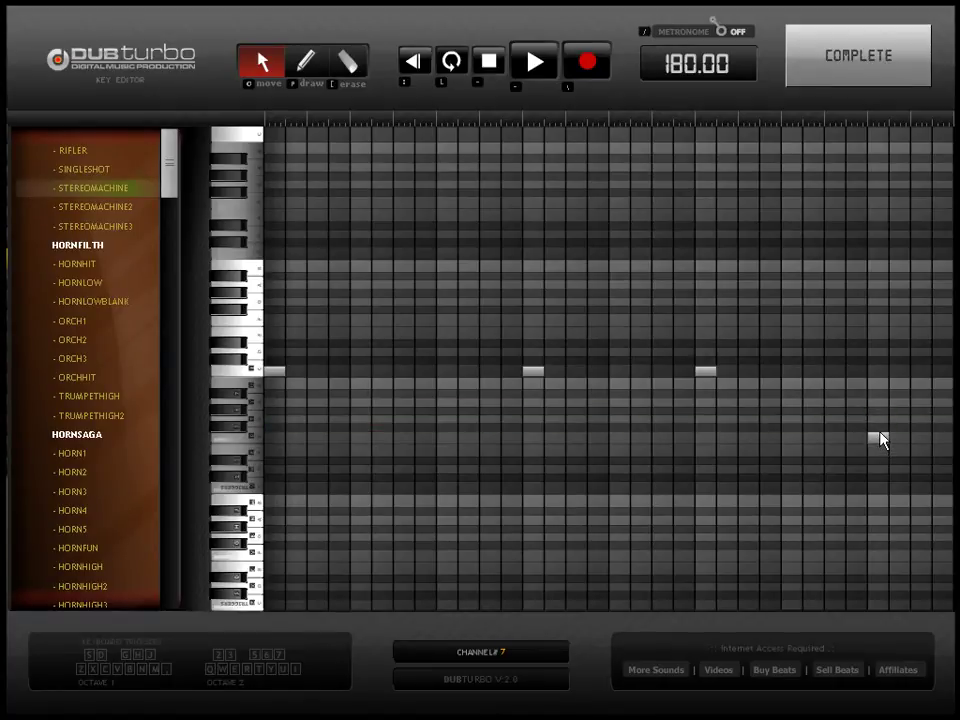
{"action": "key", "text": "Return"}
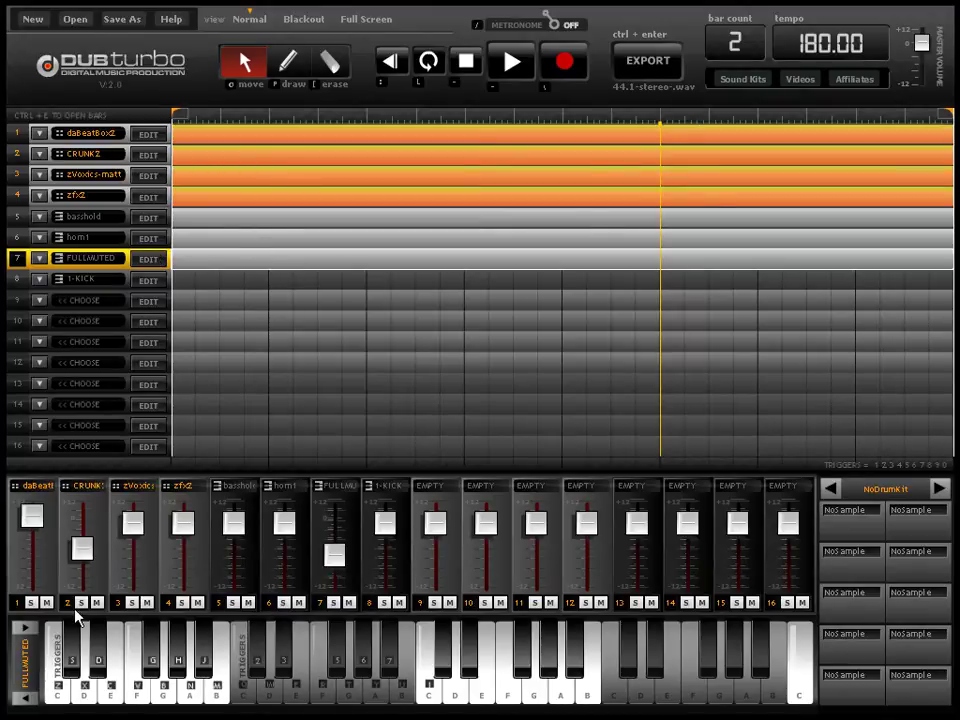
Mute the drum, vocal and effects tracks 1 to 4 to hear the bass and melody tracks alone.
{"action": "left_click", "coordinate": [46, 603]}
{"action": "left_click", "coordinate": [97, 603]}
{"action": "left_click", "coordinate": [147, 603]}
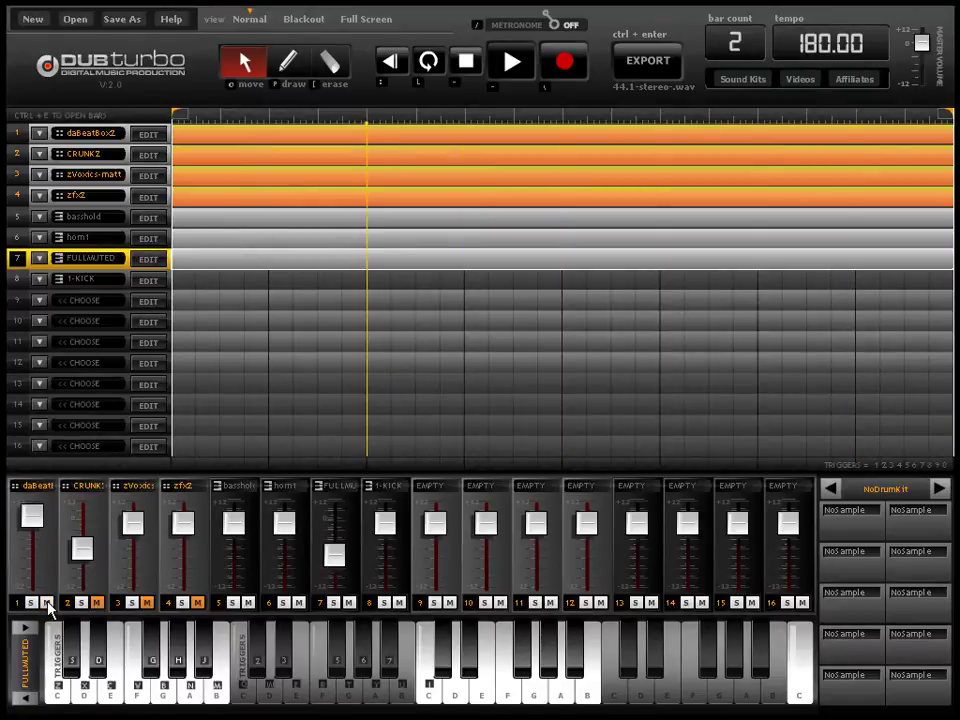
Unmute the CRUNK2 and effects tracks one after another, toggling the vocal track's mute and leaving it muted.
{"action": "left_click", "coordinate": [97, 603]}
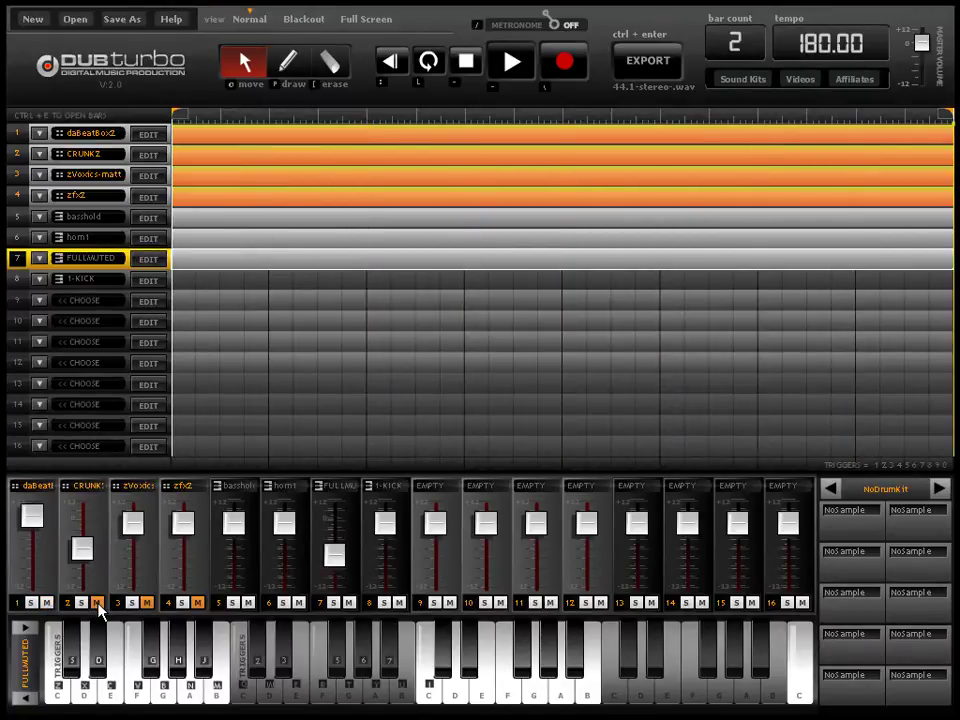
{"action": "left_click", "coordinate": [147, 603]}
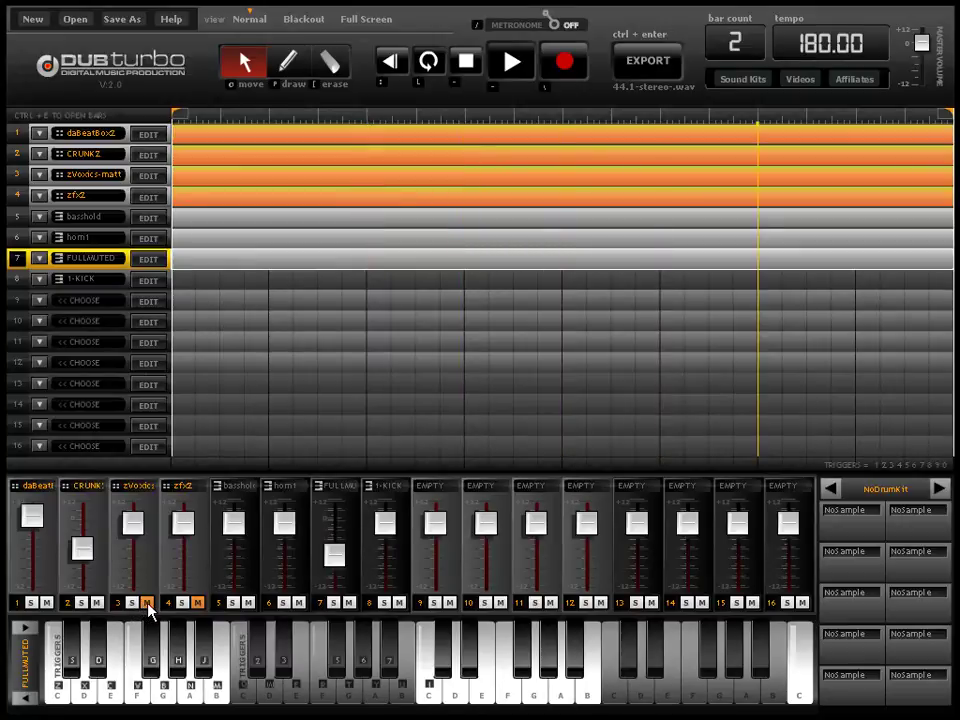
{"action": "left_click", "coordinate": [147, 603]}
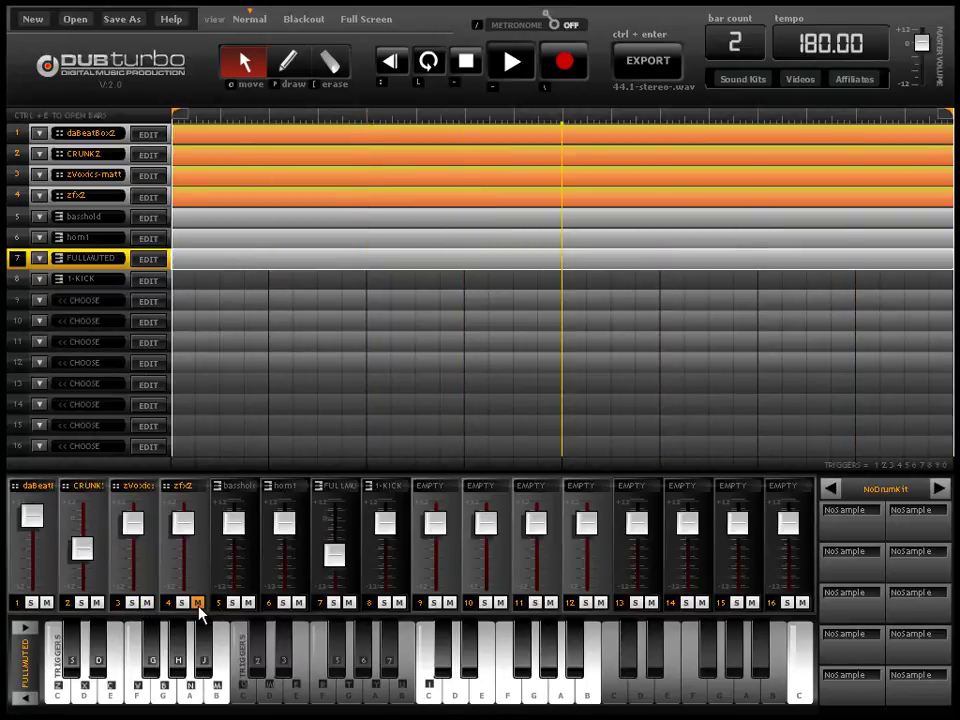
{"action": "left_click", "coordinate": [147, 603]}
{"action": "left_click", "coordinate": [147, 603]}
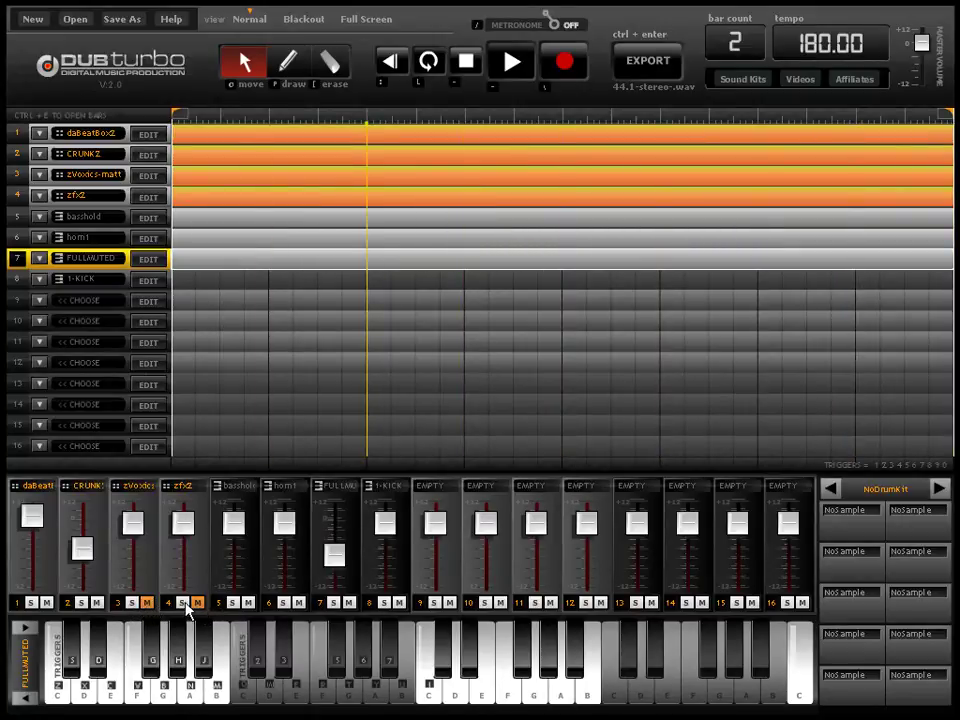
{"action": "left_click", "coordinate": [199, 605]}
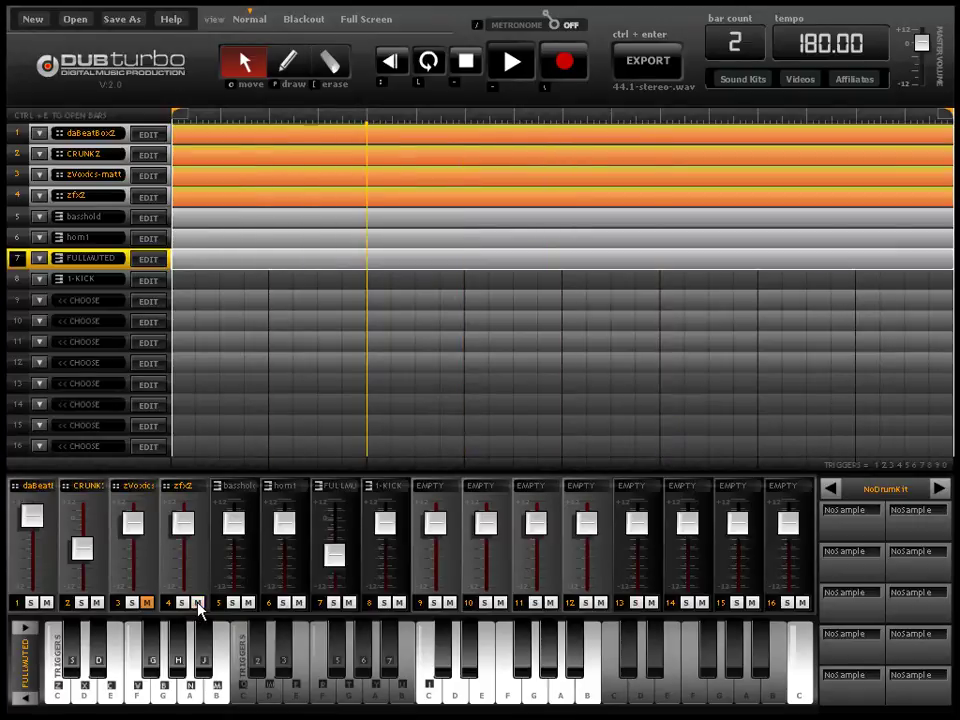
Mute tracks 5, 6 and 7, followed by the effects track and the two drum tracks, to silence the mix layer by layer.
{"action": "left_click", "coordinate": [248, 603]}
{"action": "left_click", "coordinate": [298, 604]}
{"action": "left_click", "coordinate": [349, 603]}
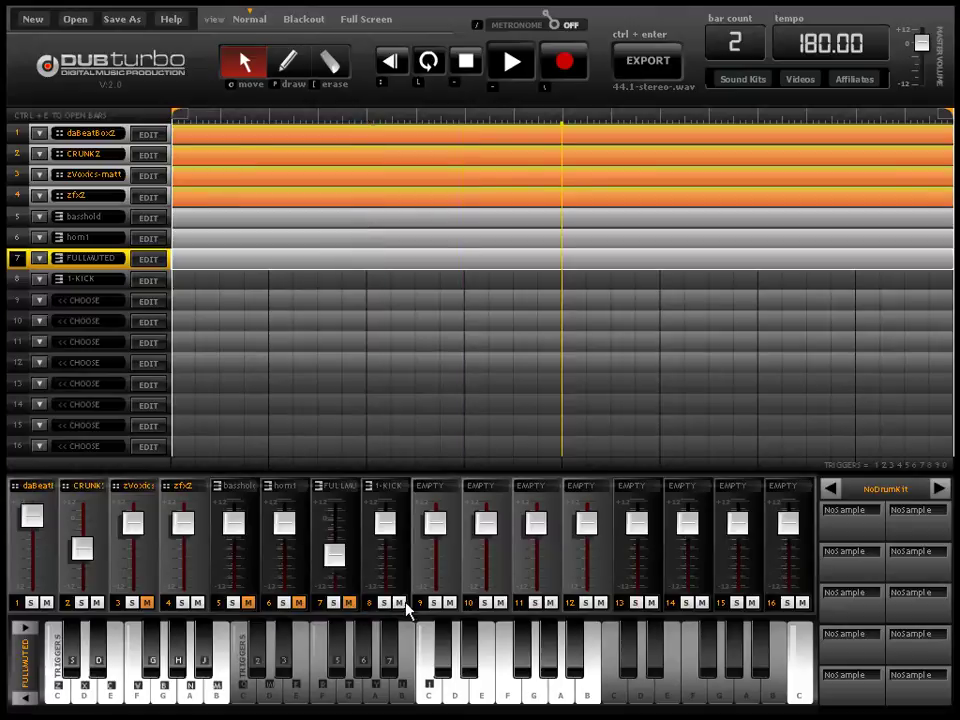
{"action": "left_click", "coordinate": [198, 604]}
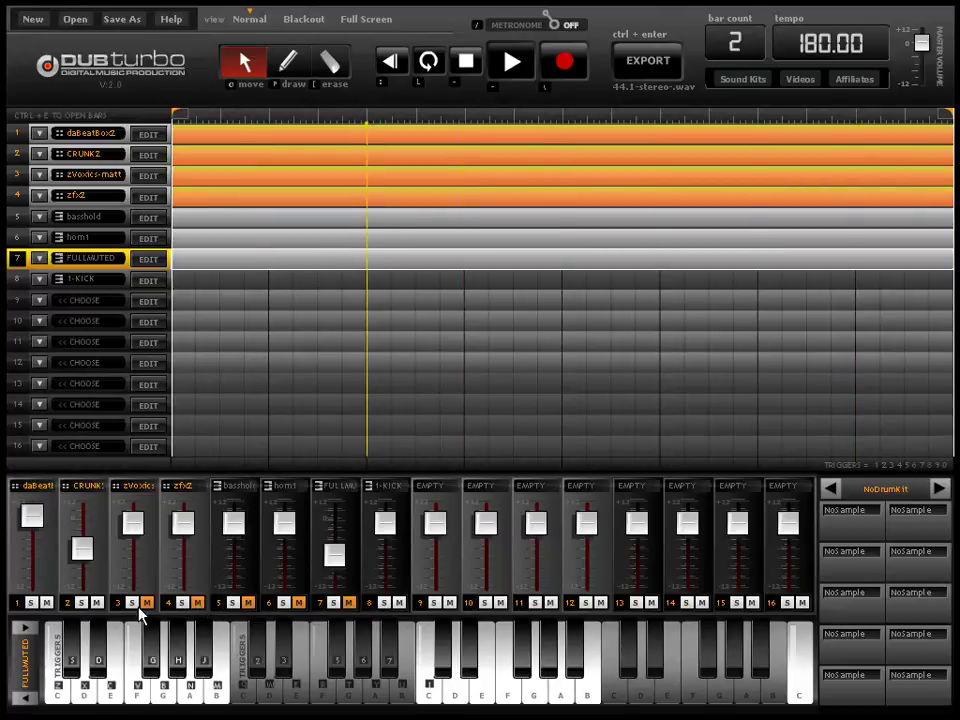
{"action": "left_click", "coordinate": [46, 603]}
{"action": "left_click", "coordinate": [96, 604]}
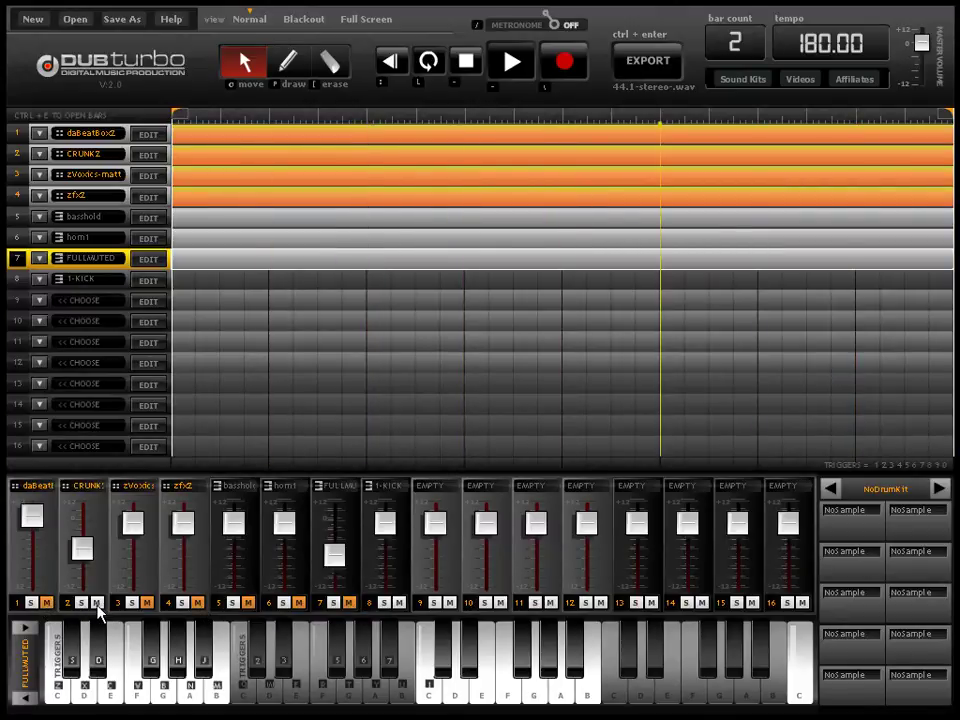
Bring all seven tracks back into the mix by unmuting them one at a time, starting with track 7.
{"action": "left_click", "coordinate": [349, 604]}
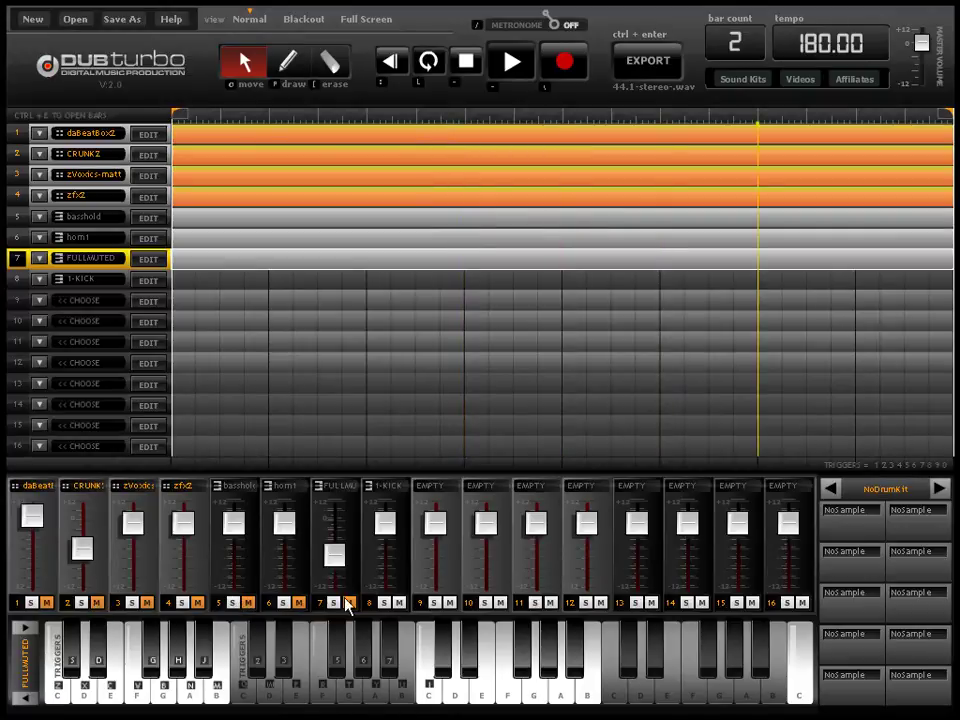
{"action": "left_click", "coordinate": [297, 604]}
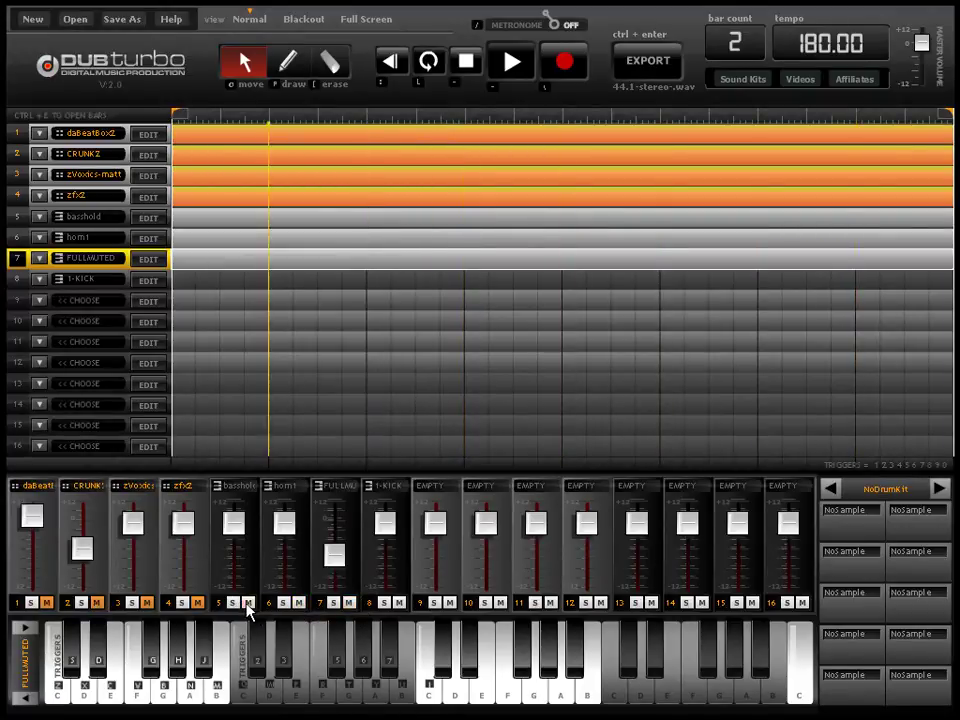
{"action": "left_click", "coordinate": [198, 604]}
{"action": "left_click", "coordinate": [146, 604]}
{"action": "left_click", "coordinate": [96, 604]}
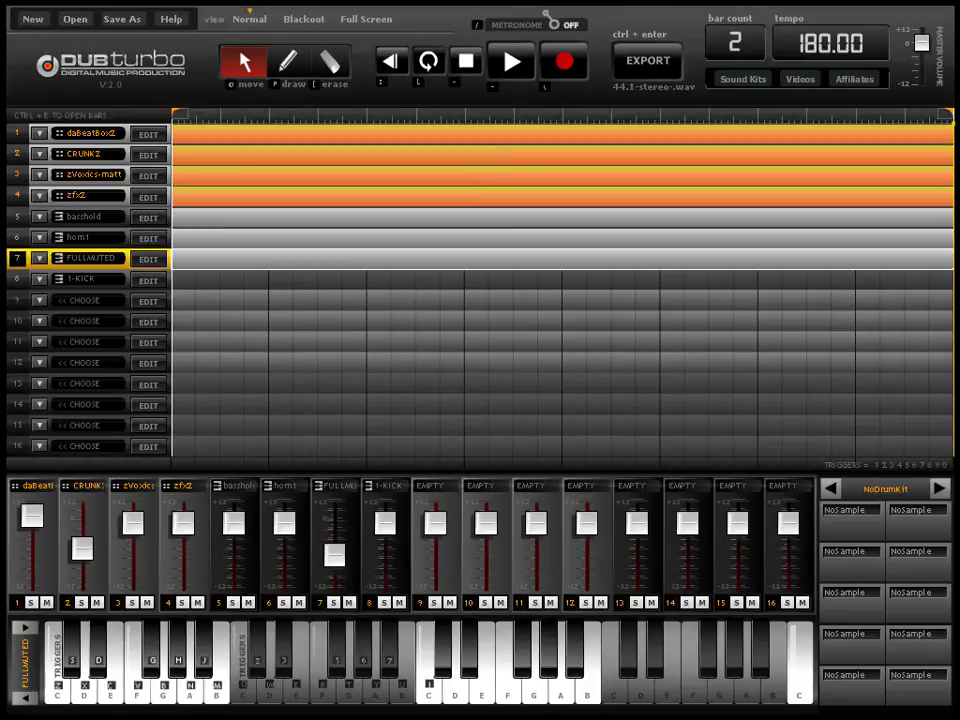
Solo track 7 and check its notes in the key editor and track 4's effects pattern in its editor.
{"action": "left_click", "coordinate": [336, 601]}
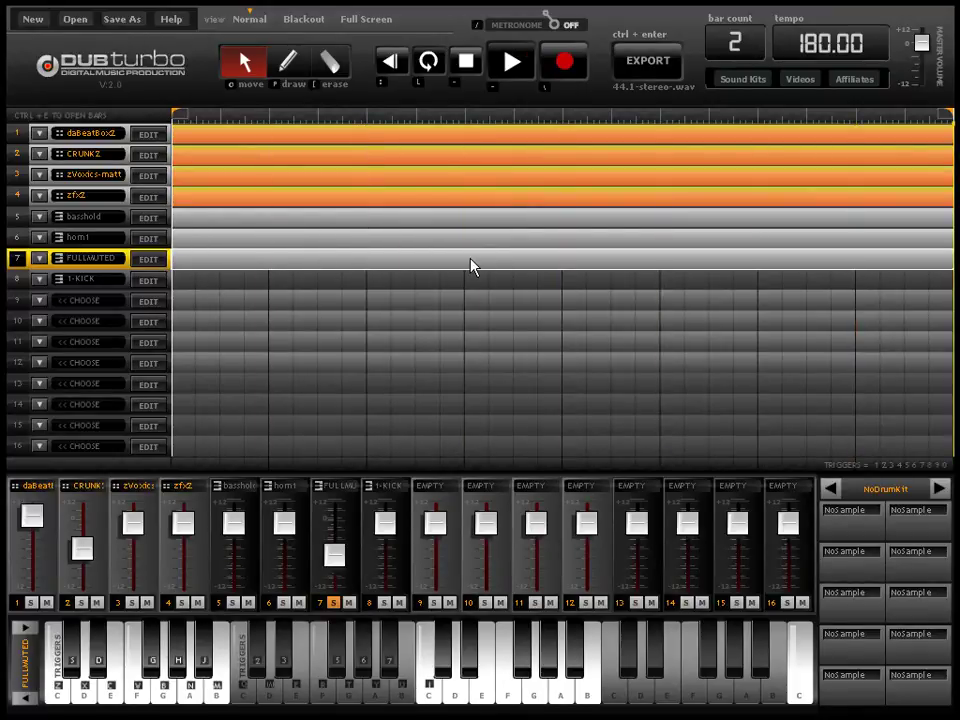
{"action": "key", "text": "ctrl+e"}
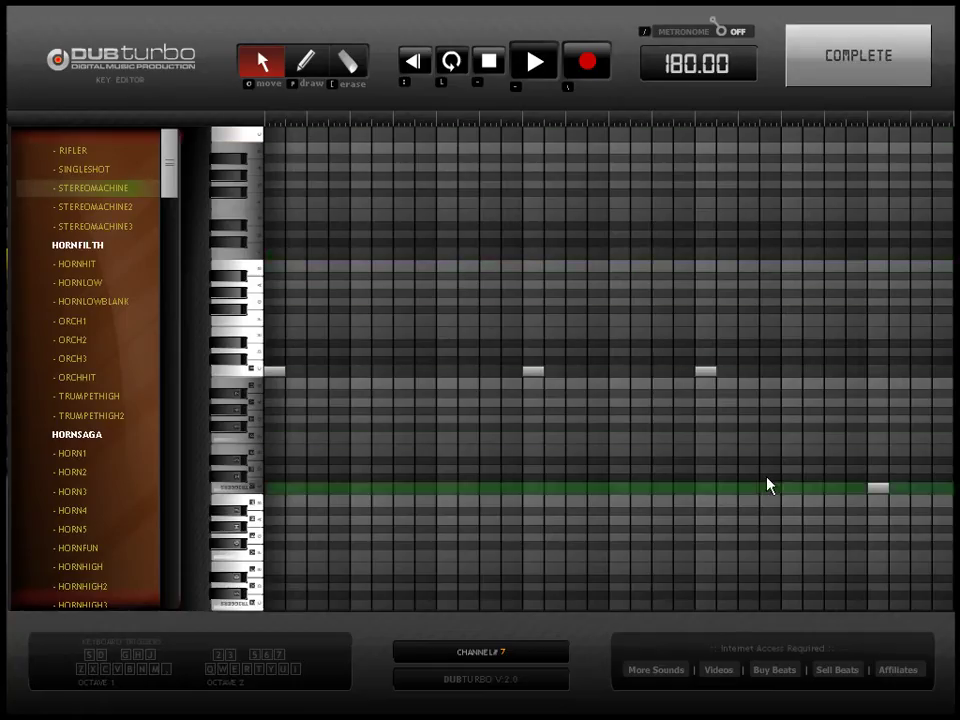
{"action": "key", "text": "ctrl+e"}
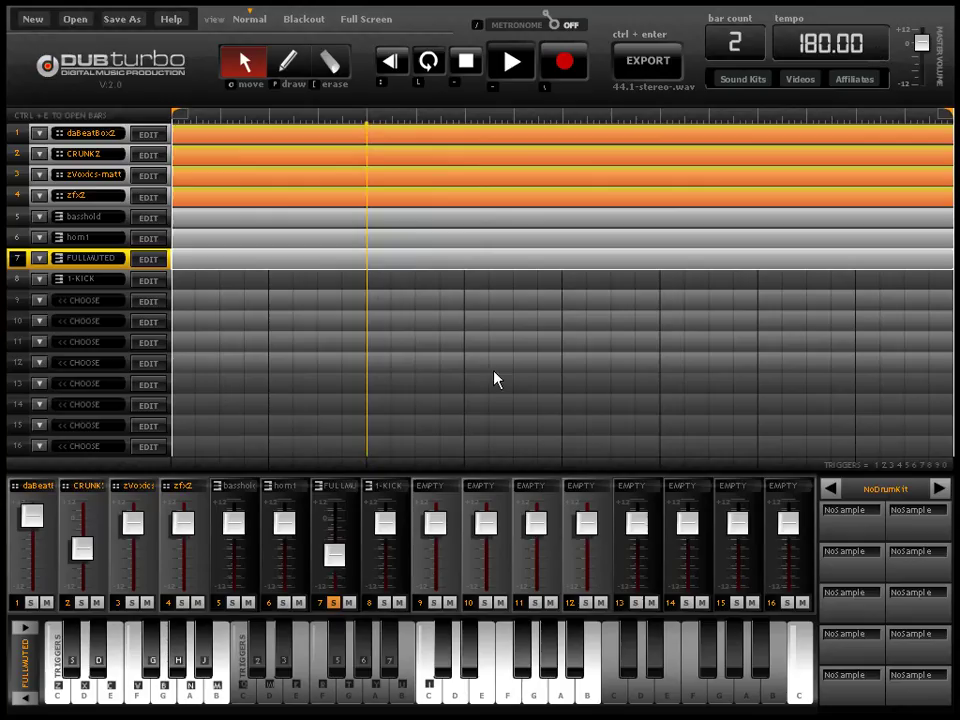
{"action": "left_click", "coordinate": [306, 197]}
{"action": "key", "text": "ctrl+e"}
{"action": "left_click", "coordinate": [876, 68]}
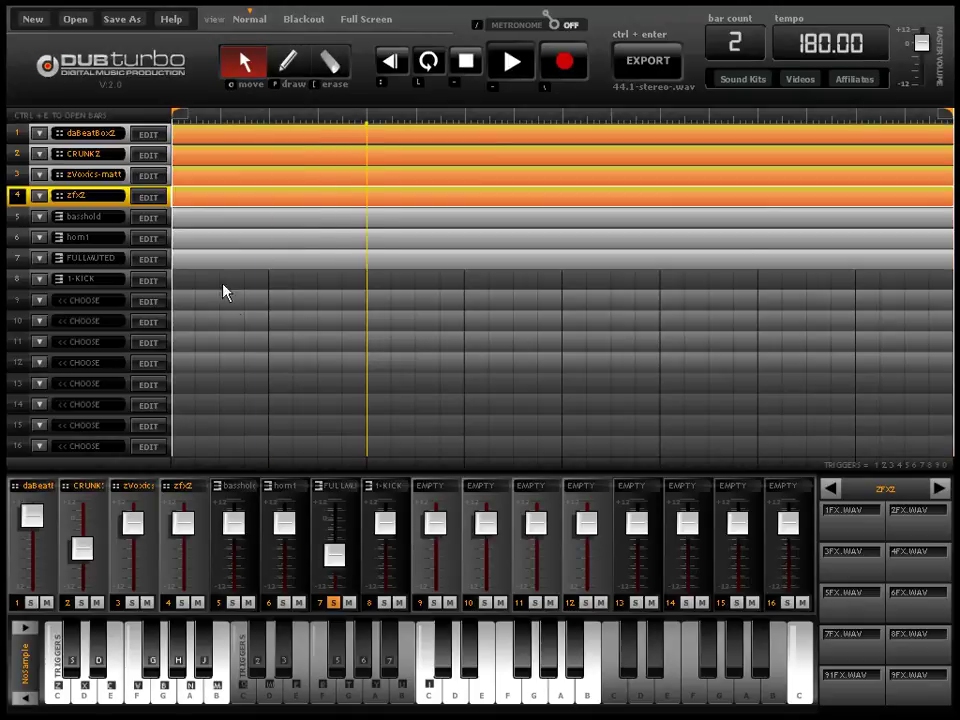
Audition track 7's keys in its key editor, return to the arrangement and turn off the track's solo.
{"action": "left_click", "coordinate": [197, 264]}
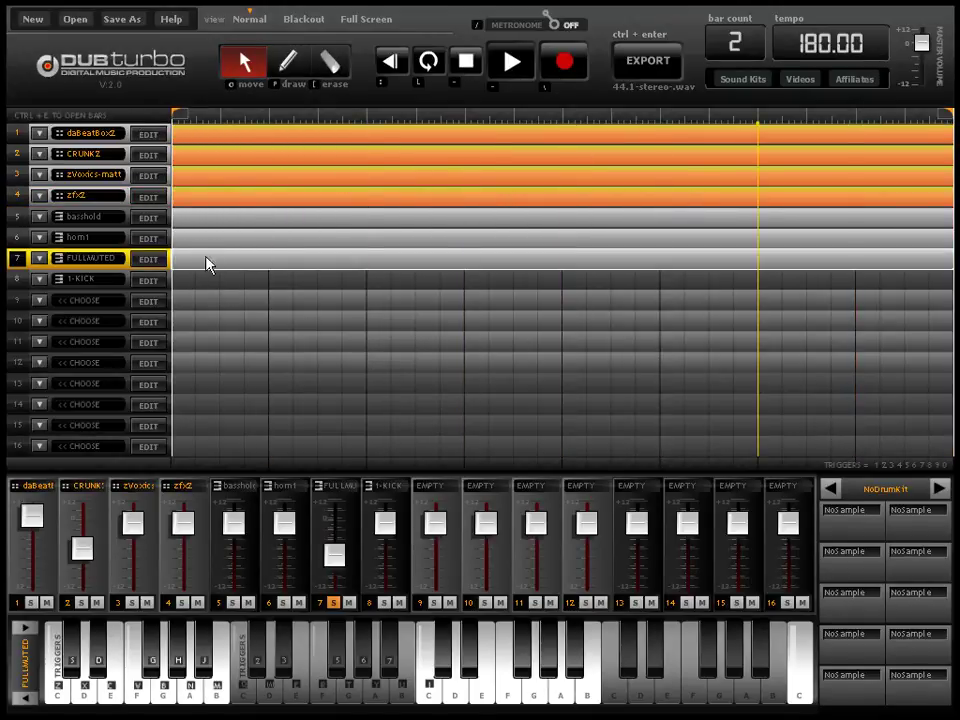
{"action": "key", "text": "ctrl+e"}
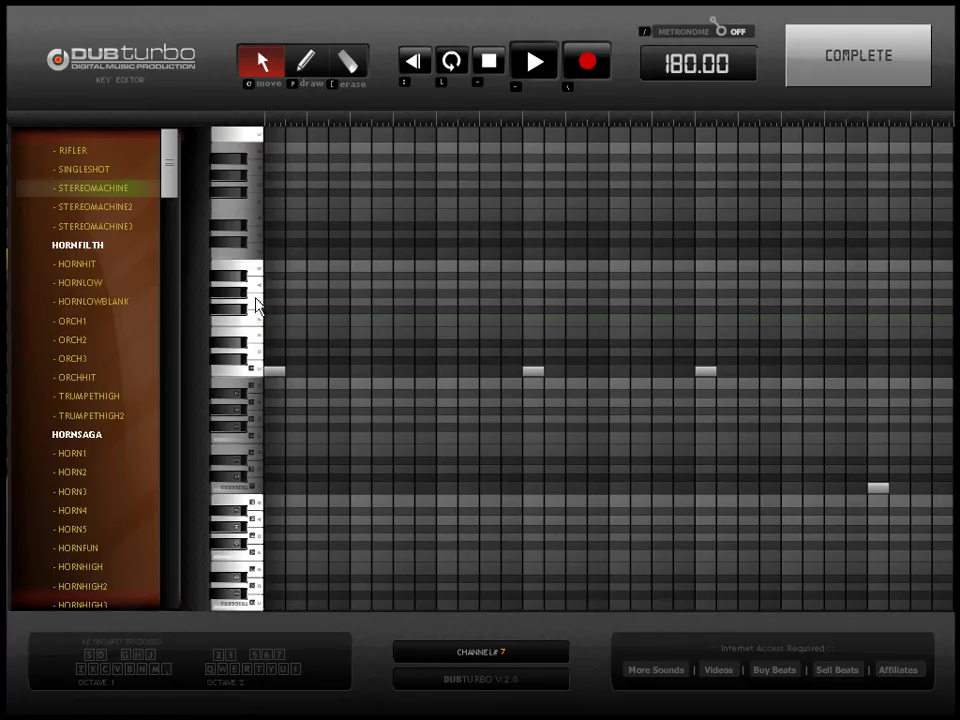
{"action": "left_click", "coordinate": [246, 274]}
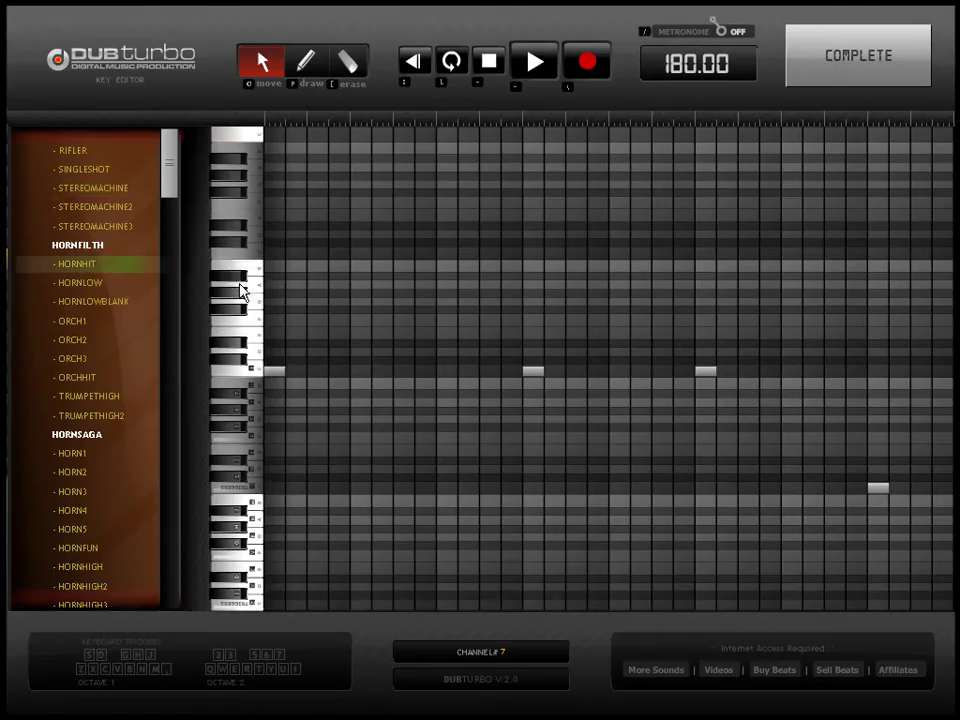
{"action": "left_click", "coordinate": [305, 62]}
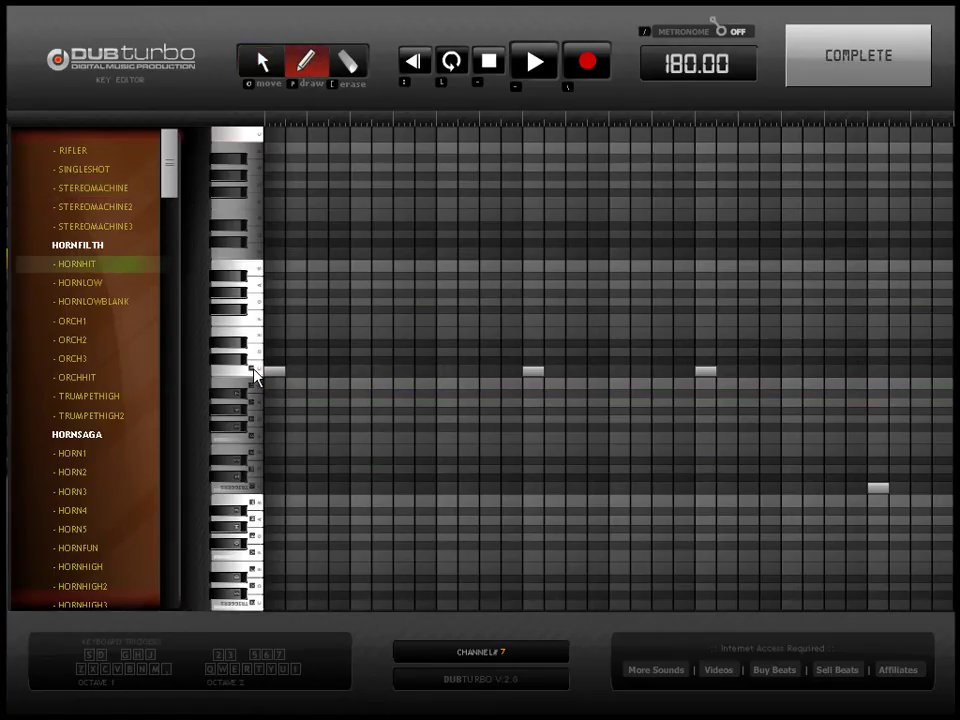
{"action": "left_click", "coordinate": [85, 282]}
{"action": "left_click_drag", "start_coordinate": [176, 163], "coordinate": [176, 241]}
{"action": "left_click", "coordinate": [858, 56]}
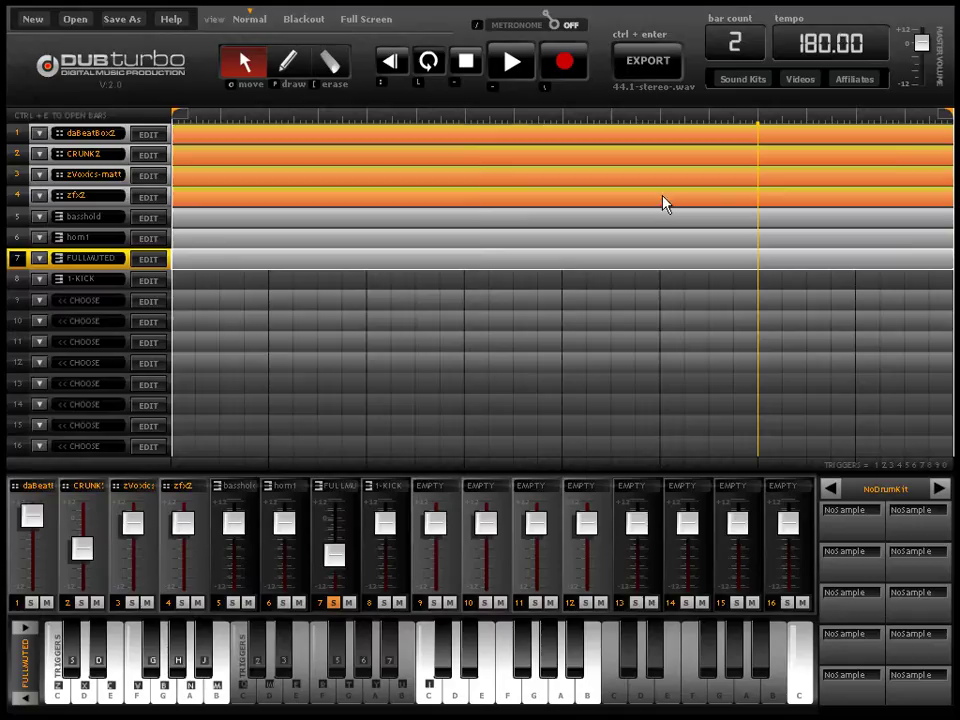
{"action": "left_click", "coordinate": [334, 602]}
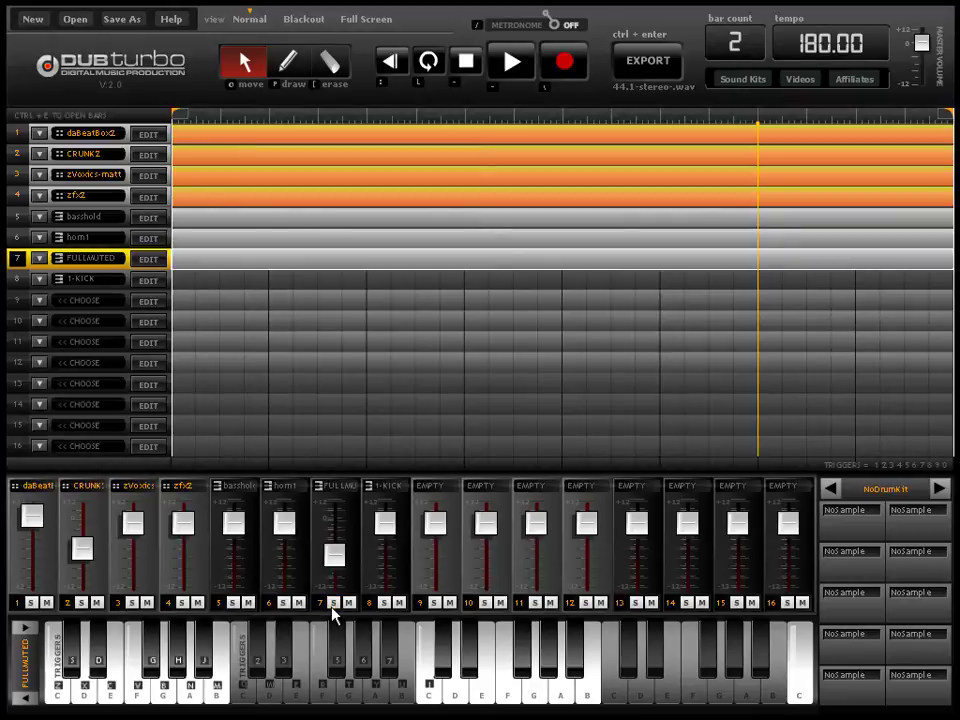
Fill track 8 across both bars and assign it the LOWOCTAVE sound GUITARDIRT2 in its key editor.
{"action": "left_click", "coordinate": [287, 62]}
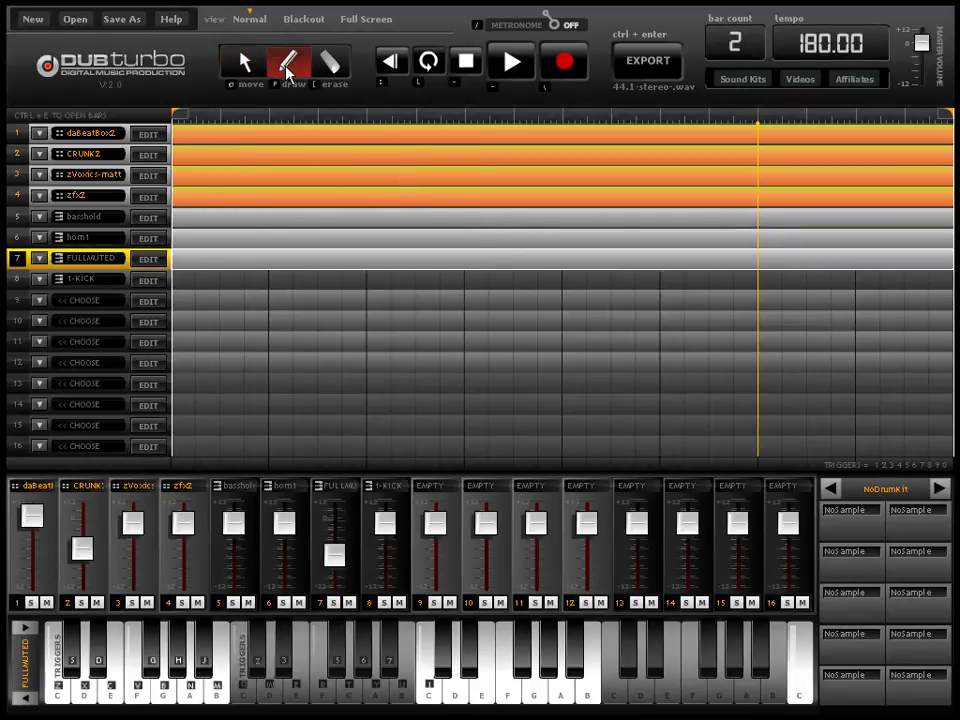
{"action": "left_click_drag", "start_coordinate": [176, 281], "coordinate": [712, 283]}
{"action": "left_click", "coordinate": [150, 281]}
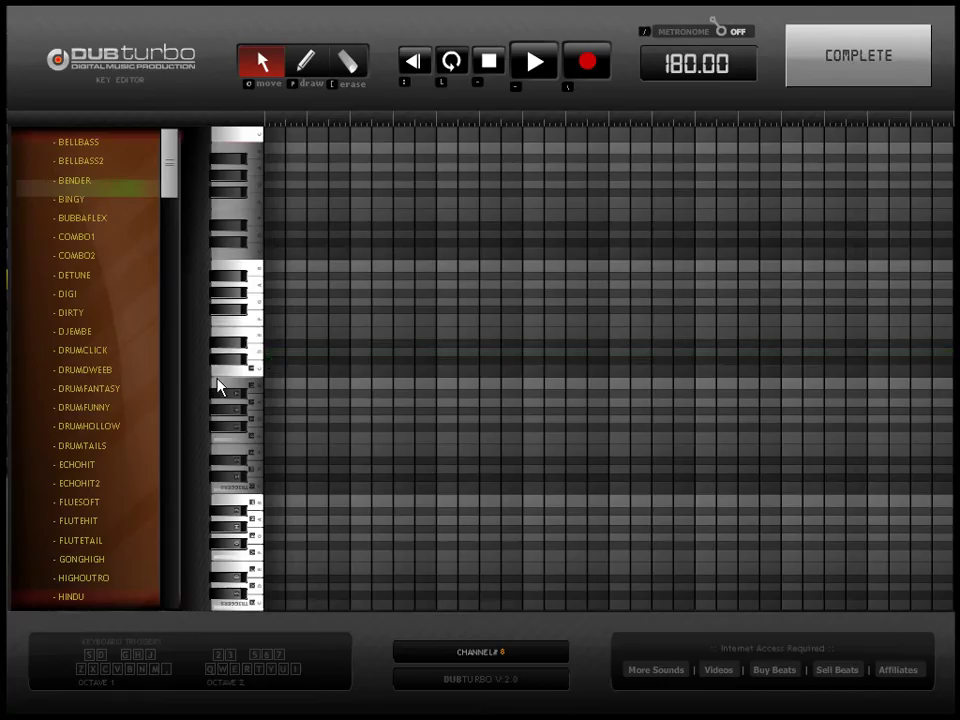
{"action": "left_click_drag", "start_coordinate": [171, 208], "coordinate": [170, 336]}
{"action": "left_click", "coordinate": [62, 337]}
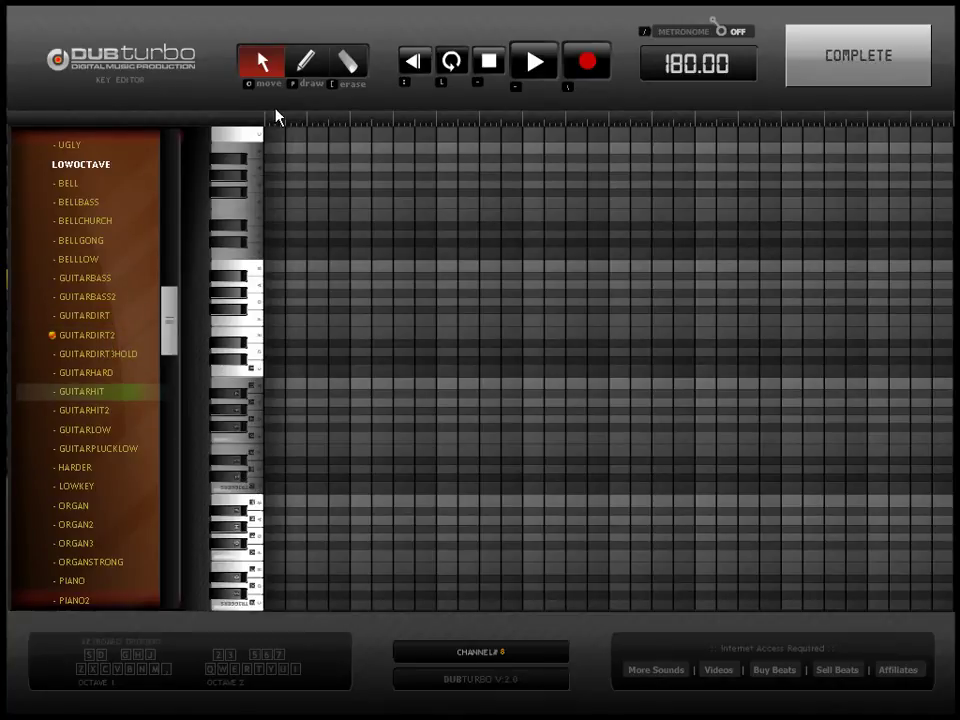
Draw two guitar notes on the second octave's C row at steps 1 and 13, plus a lower note at step 25.
{"action": "left_click", "coordinate": [305, 62]}
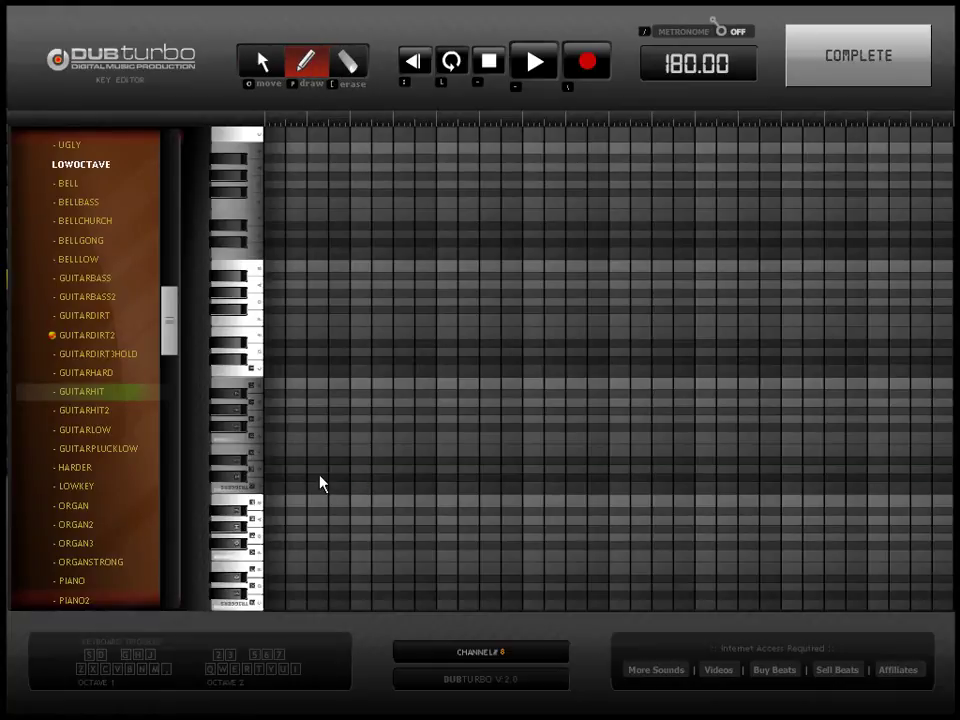
{"action": "left_click", "coordinate": [282, 490]}
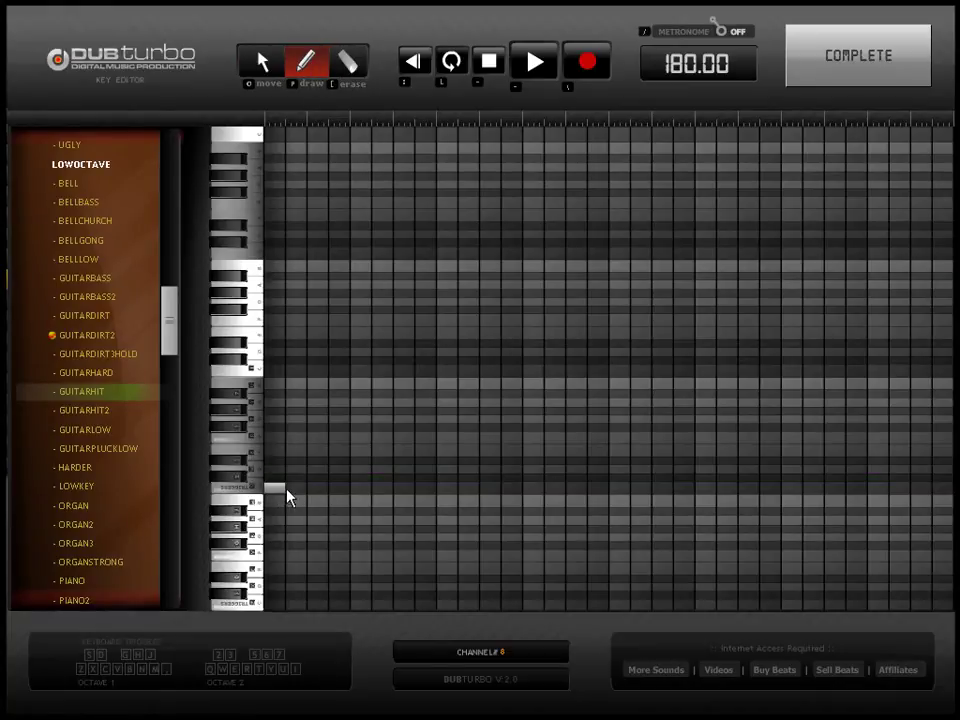
{"action": "left_click", "coordinate": [535, 490]}
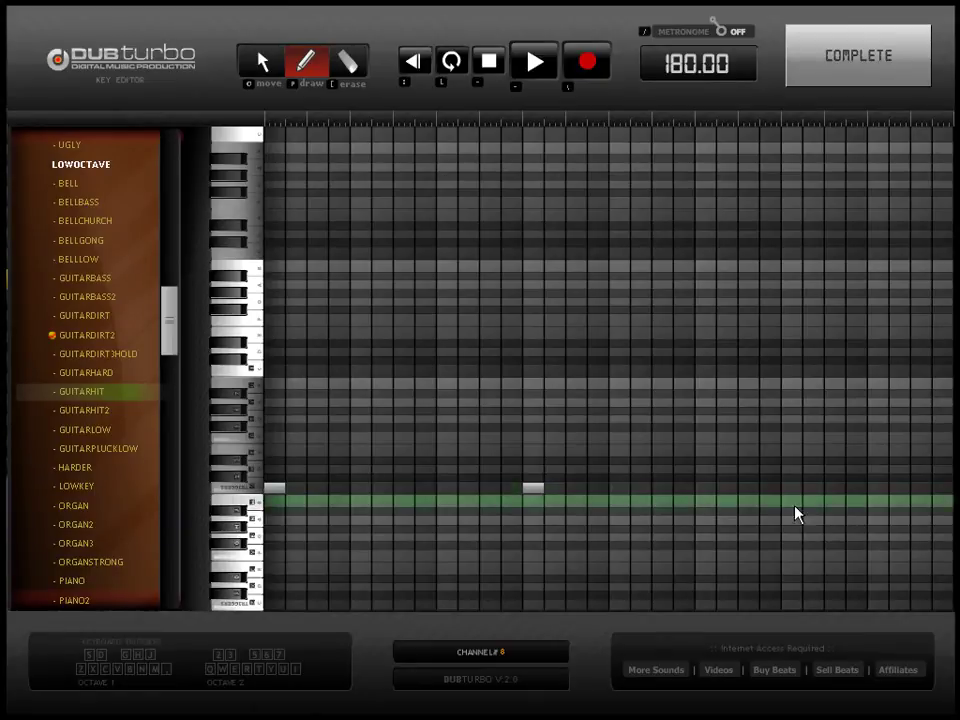
{"action": "left_click", "coordinate": [797, 537]}
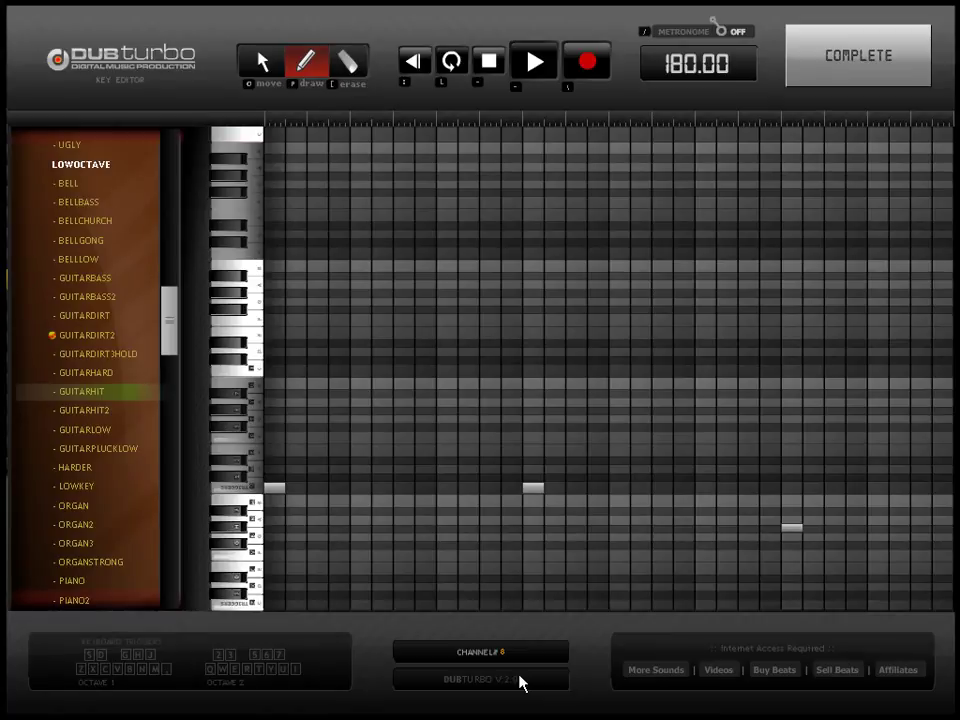
Erase the guitar note at step 25 and redraw it on a lower row.
{"action": "key", "text": "["}
{"action": "left_click", "coordinate": [792, 535]}
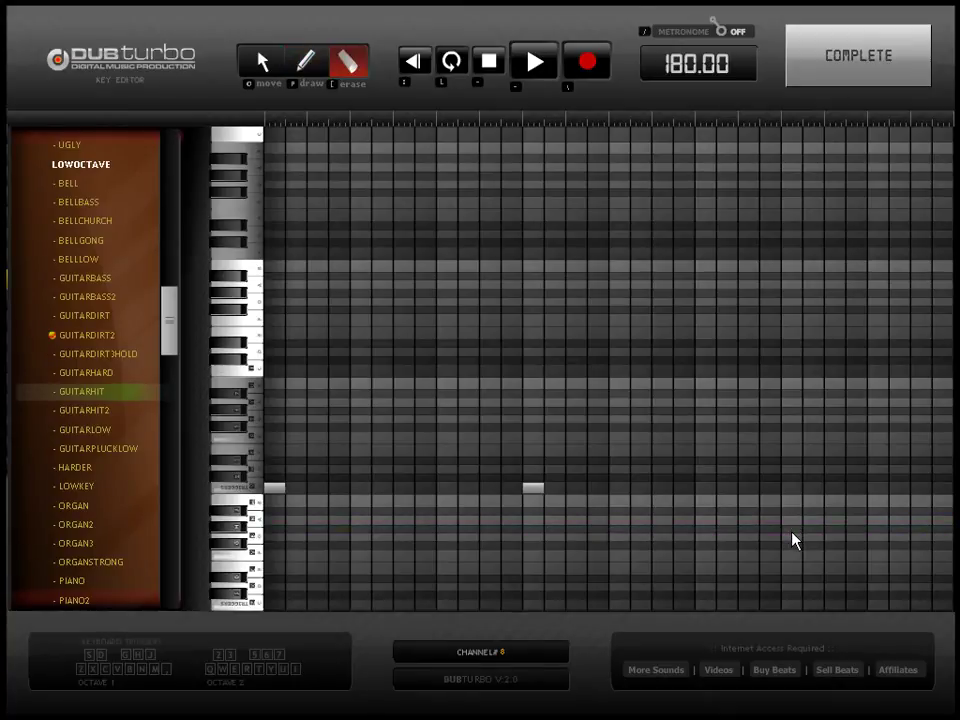
{"action": "left_click", "coordinate": [306, 62]}
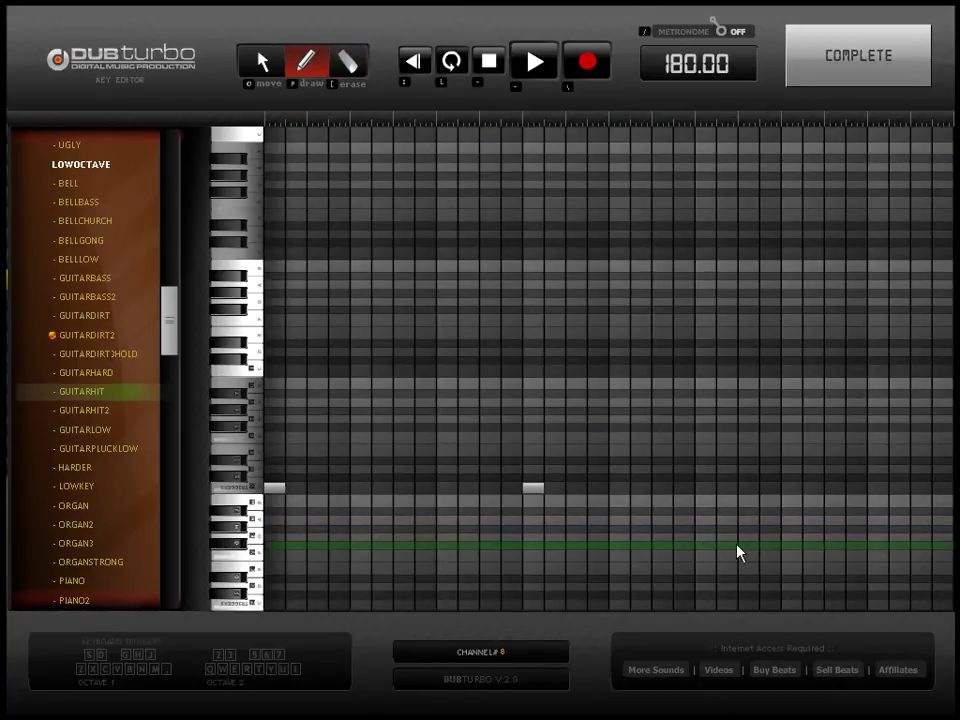
{"action": "left_click", "coordinate": [790, 558]}
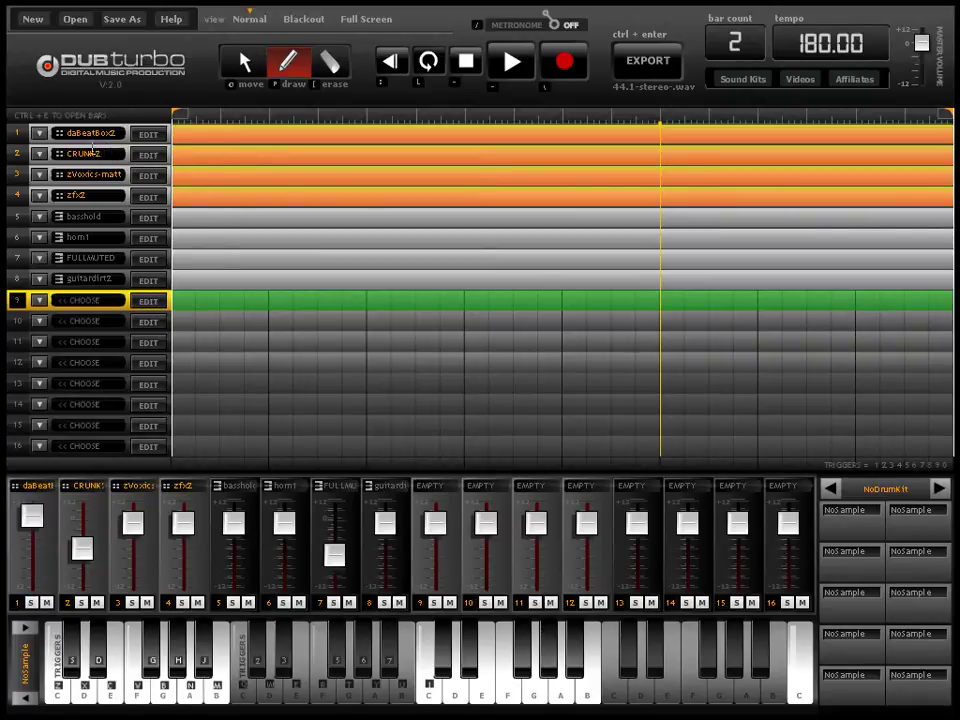
Make track 9 a keys track and fill it across both bars.
{"action": "left_click", "coordinate": [39, 301]}
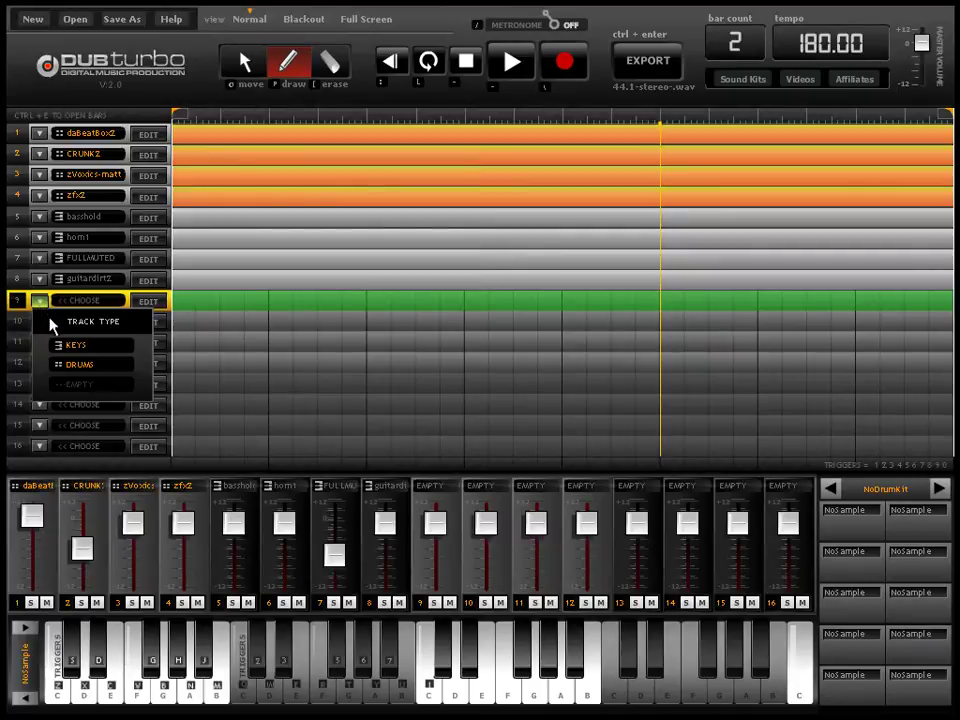
{"action": "left_click", "coordinate": [117, 346]}
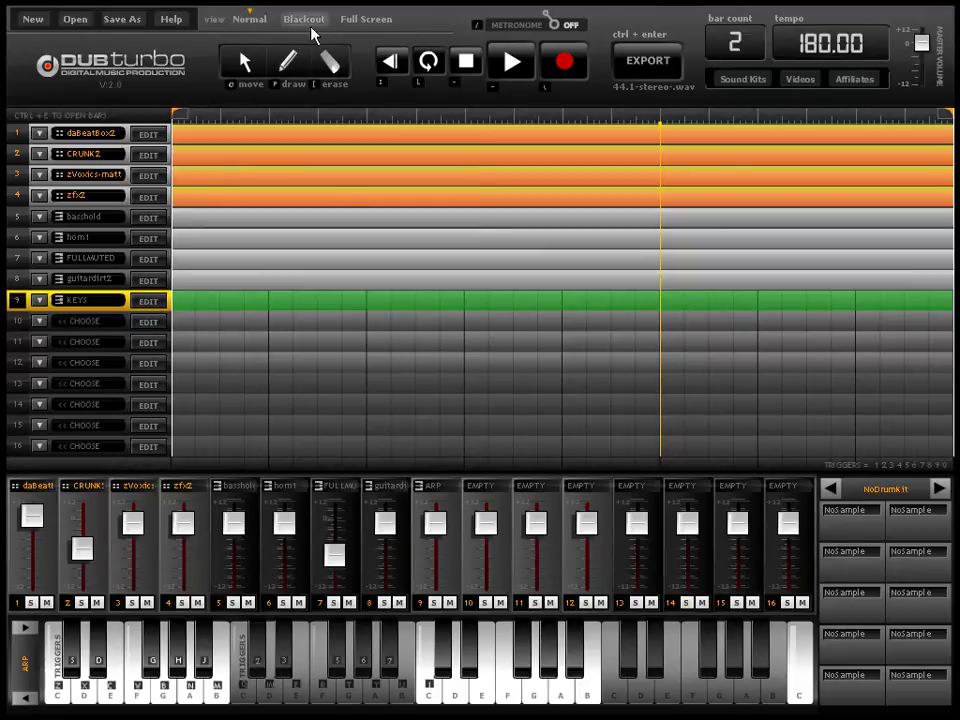
{"action": "left_click", "coordinate": [288, 62]}
{"action": "mouse_move", "coordinate": [206, 300]}
{"action": "left_mouse_down"}
{"action": "mouse_move", "coordinate": [943, 315]}
{"action": "mouse_move", "coordinate": [906, 321]}
{"action": "left_mouse_up"}
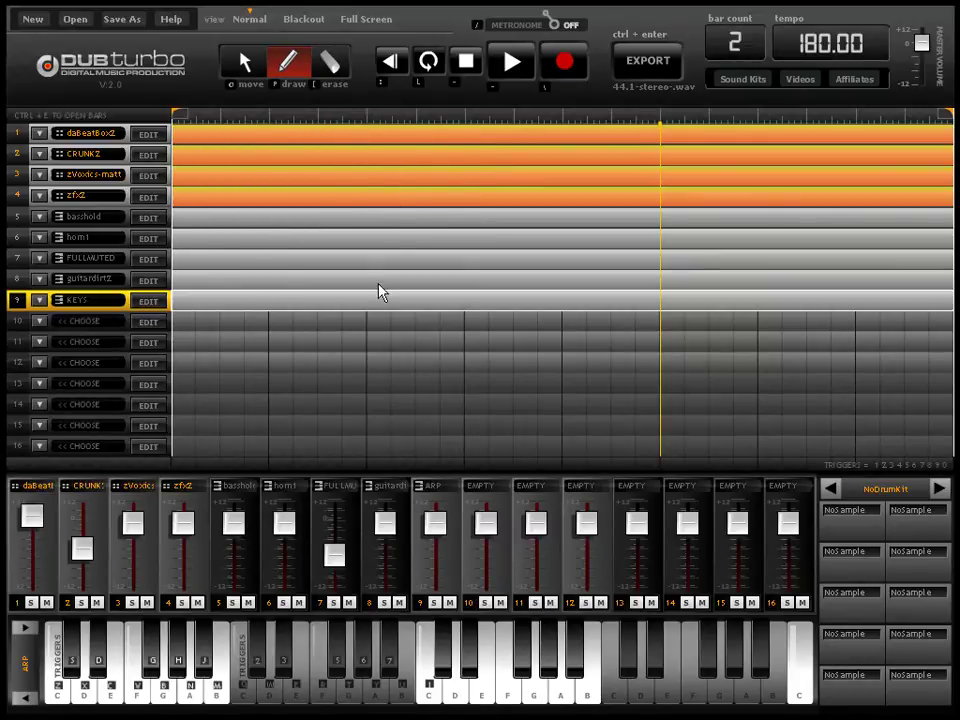
Open track 9's key editor and assign it the 3-SNARE sound from ZDRUM-JUNGLE.
{"action": "left_click", "coordinate": [149, 302]}
{"action": "left_click", "coordinate": [323, 66]}
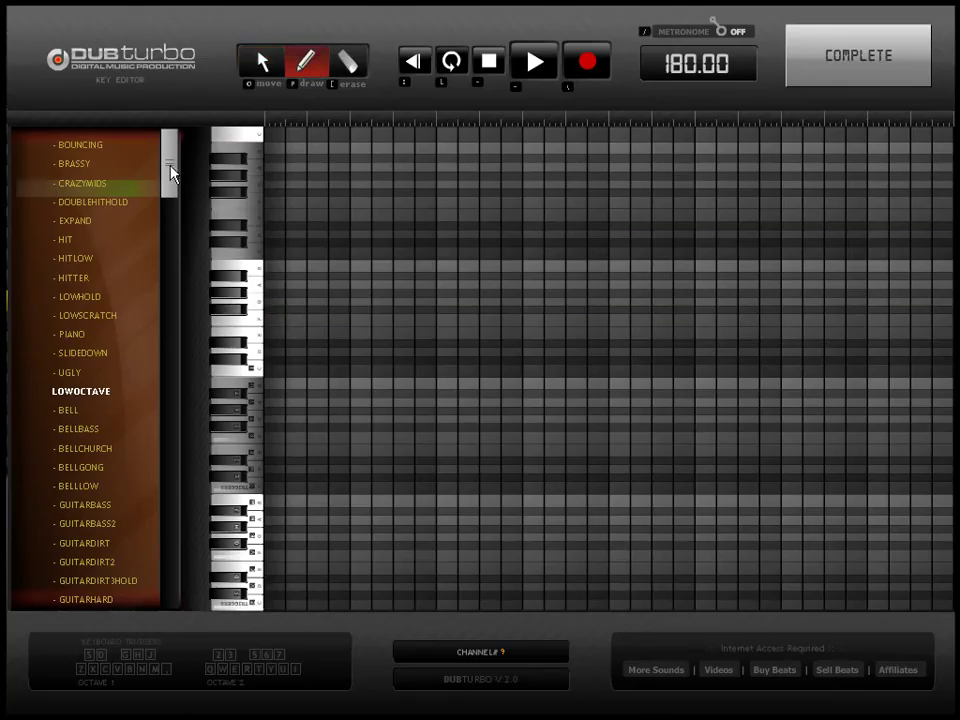
{"action": "left_click_drag", "start_coordinate": [170, 173], "coordinate": [176, 577]}
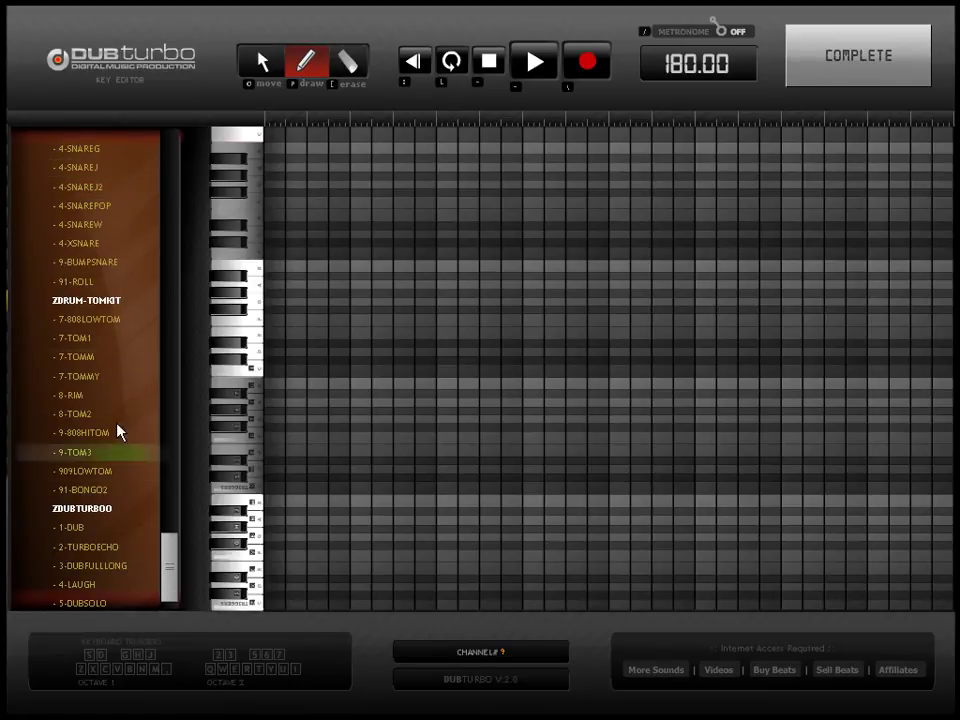
{"action": "left_click_drag", "start_coordinate": [182, 576], "coordinate": [176, 538]}
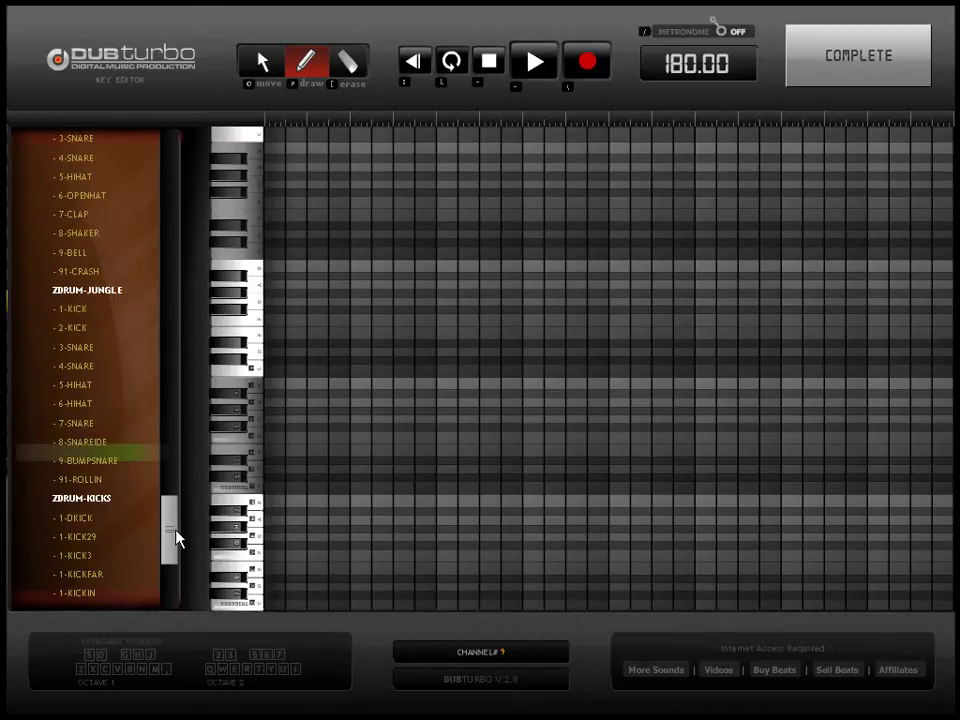
{"action": "left_click", "coordinate": [99, 354]}
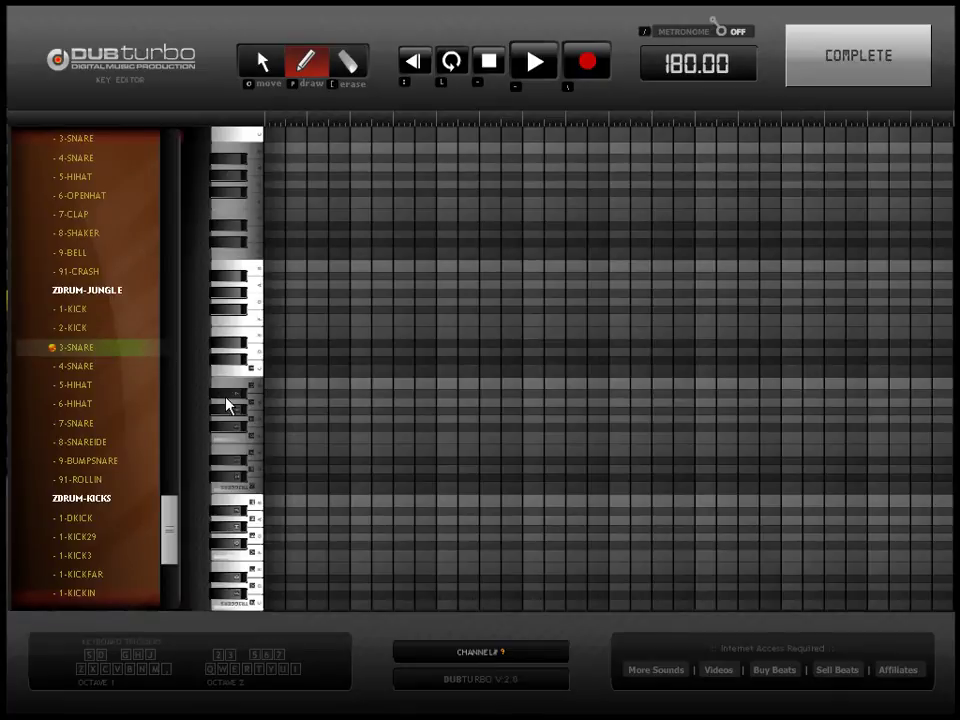
Draw snare notes on the second octave's C row at steps 1, 9 and 17, then descending notes at steps 21, 23 and 25.
{"action": "left_click", "coordinate": [281, 490]}
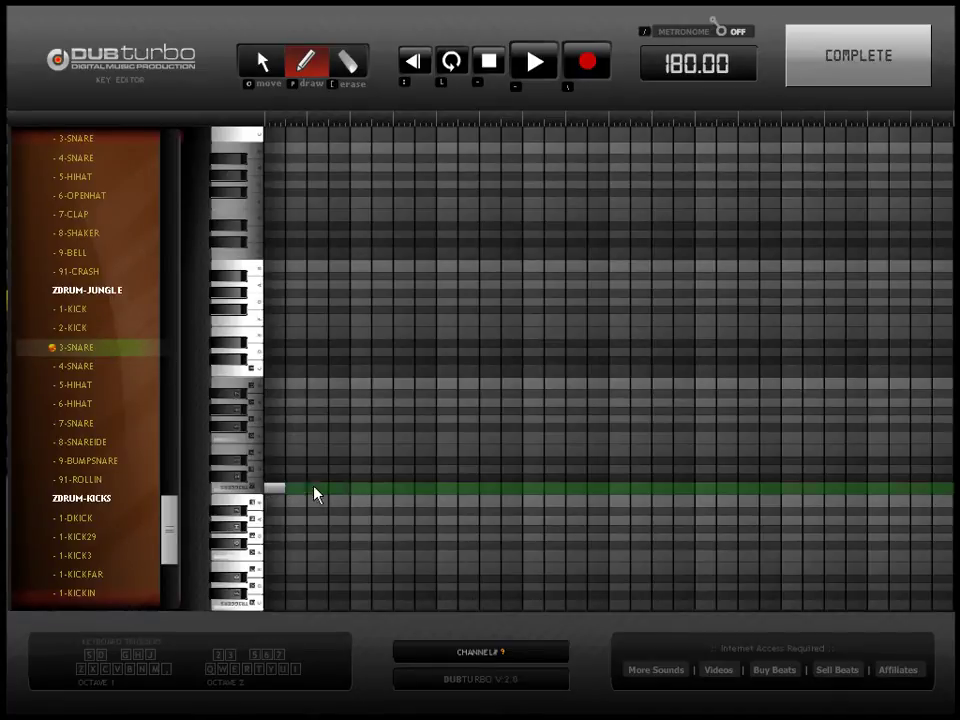
{"action": "left_click", "coordinate": [450, 490]}
{"action": "left_click", "coordinate": [620, 490]}
{"action": "left_click", "coordinate": [705, 500]}
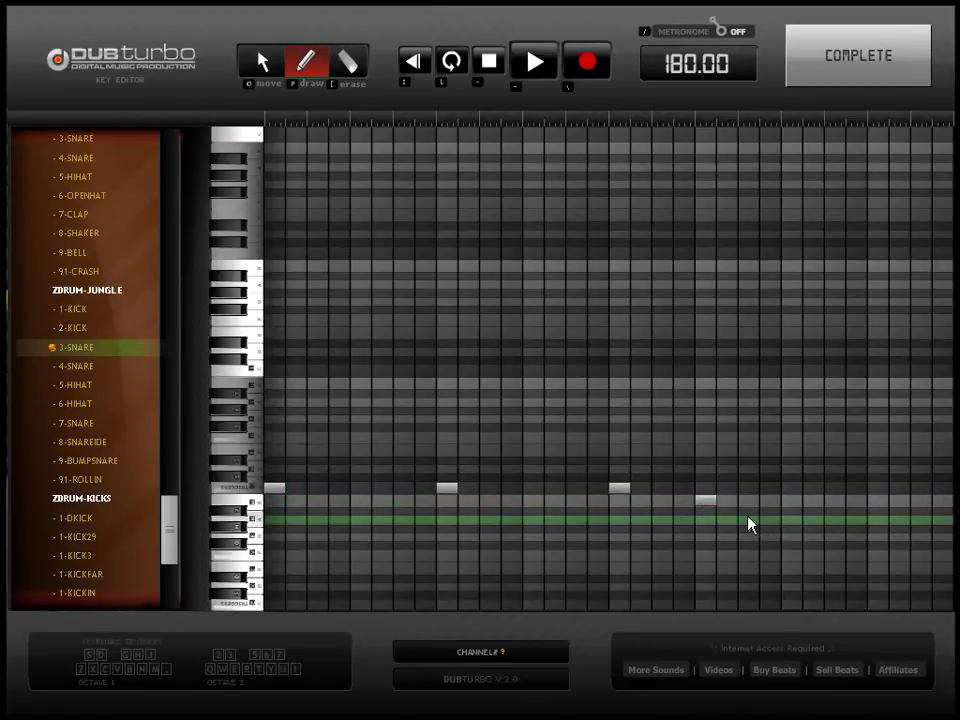
{"action": "left_click", "coordinate": [749, 520]}
{"action": "left_click", "coordinate": [790, 528]}
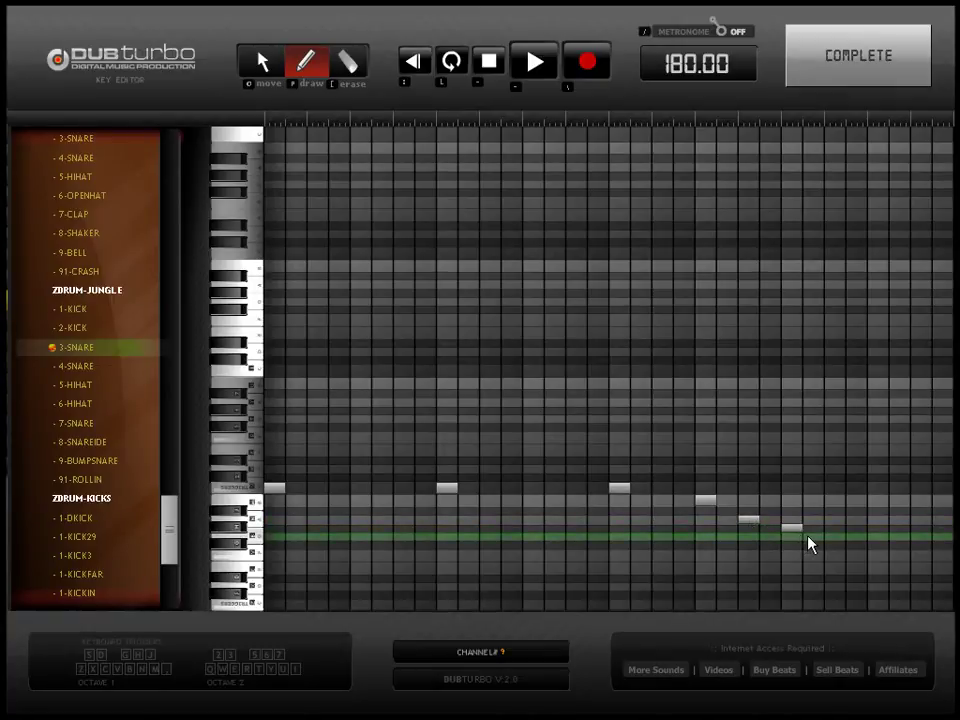
Draw consecutive snare notes on steps 26 to 32, dipping at step 27 and climbing to the end, and return to the arrangement.
{"action": "left_click", "coordinate": [814, 537]}
{"action": "left_click", "coordinate": [835, 545]}
{"action": "left_click", "coordinate": [857, 537]}
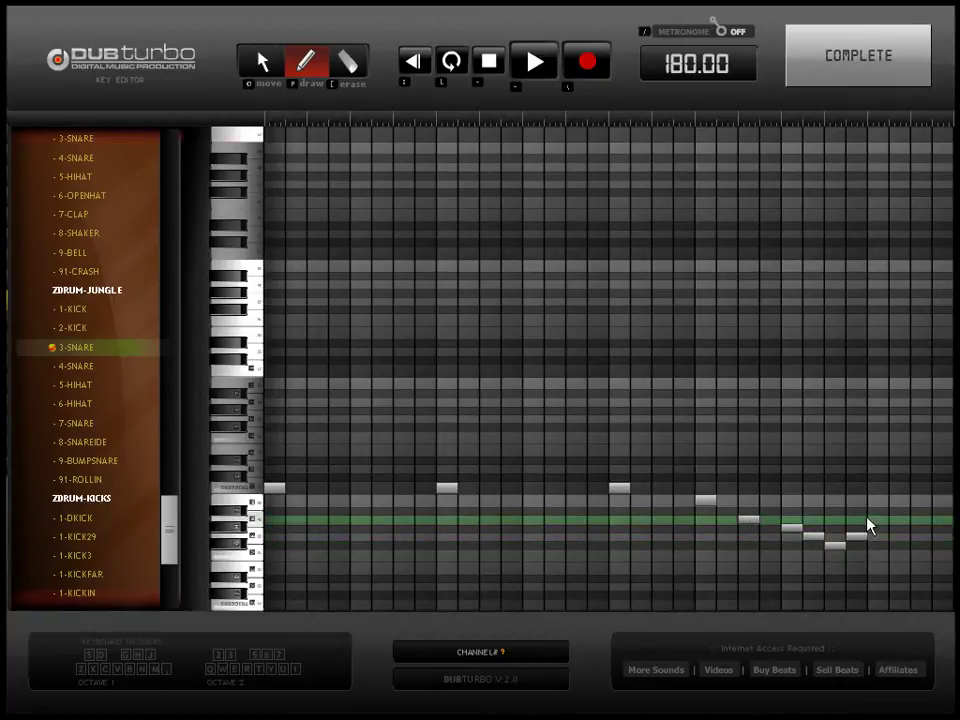
{"action": "left_click", "coordinate": [878, 510]}
{"action": "left_click", "coordinate": [899, 478]}
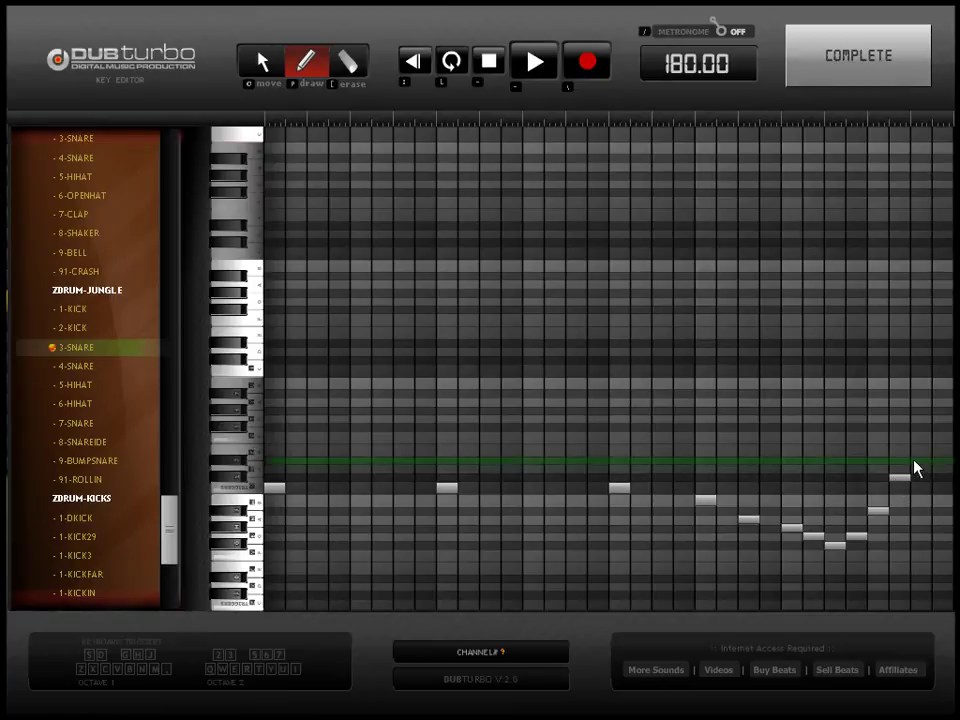
{"action": "left_click", "coordinate": [920, 461]}
{"action": "left_click", "coordinate": [942, 428]}
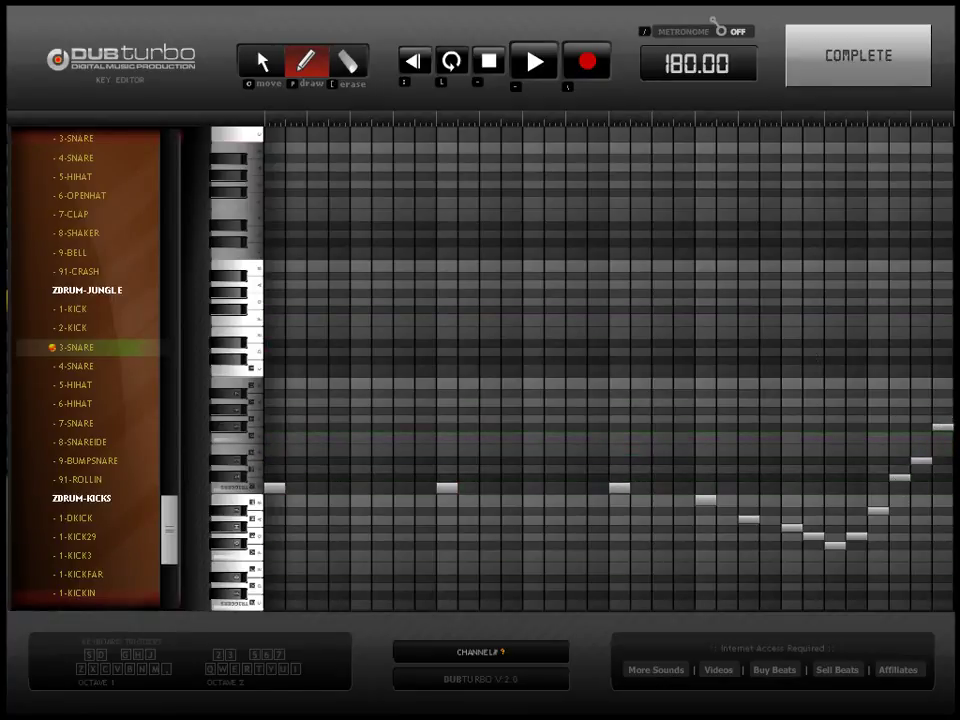
{"action": "left_click", "coordinate": [874, 62]}
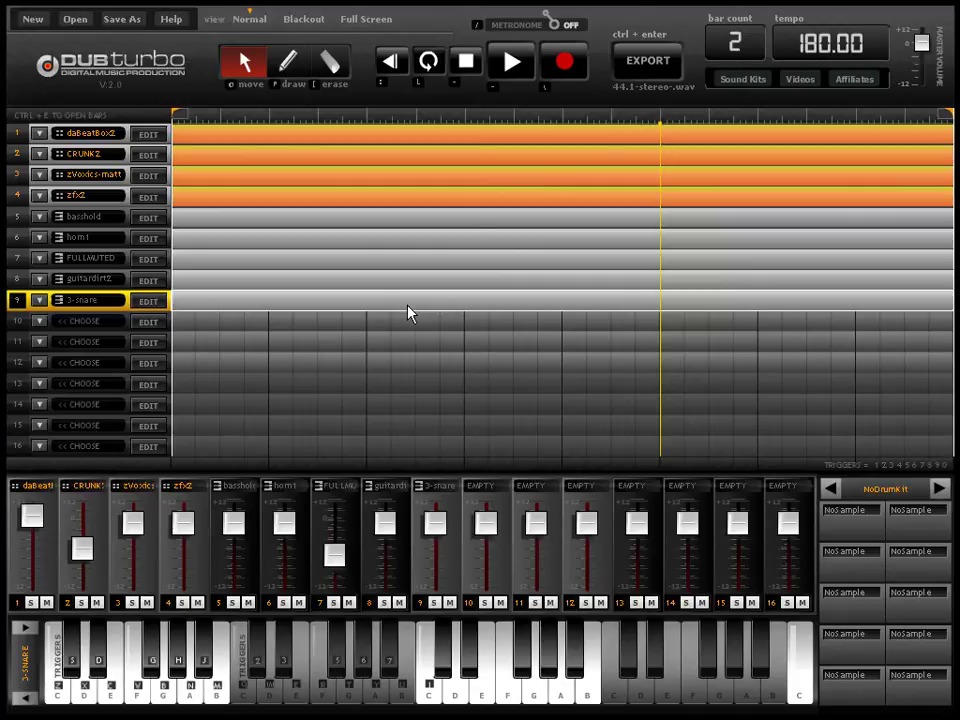
Audition the 3-snare track on its own with solo and turn its solo off again.
{"action": "left_click", "coordinate": [46, 603]}
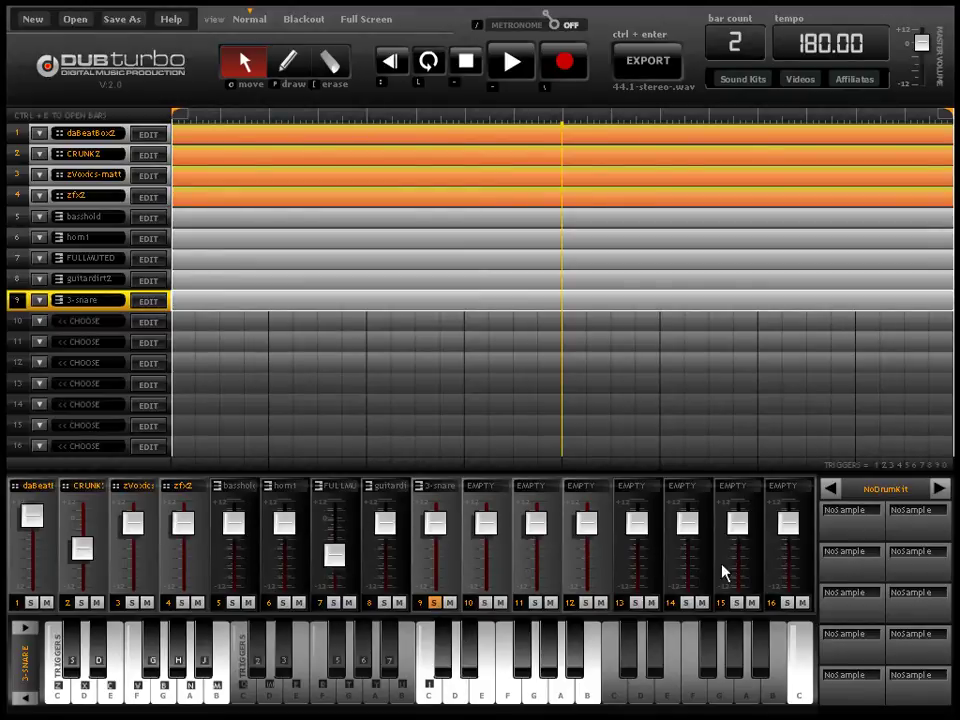
{"action": "left_click", "coordinate": [435, 604]}
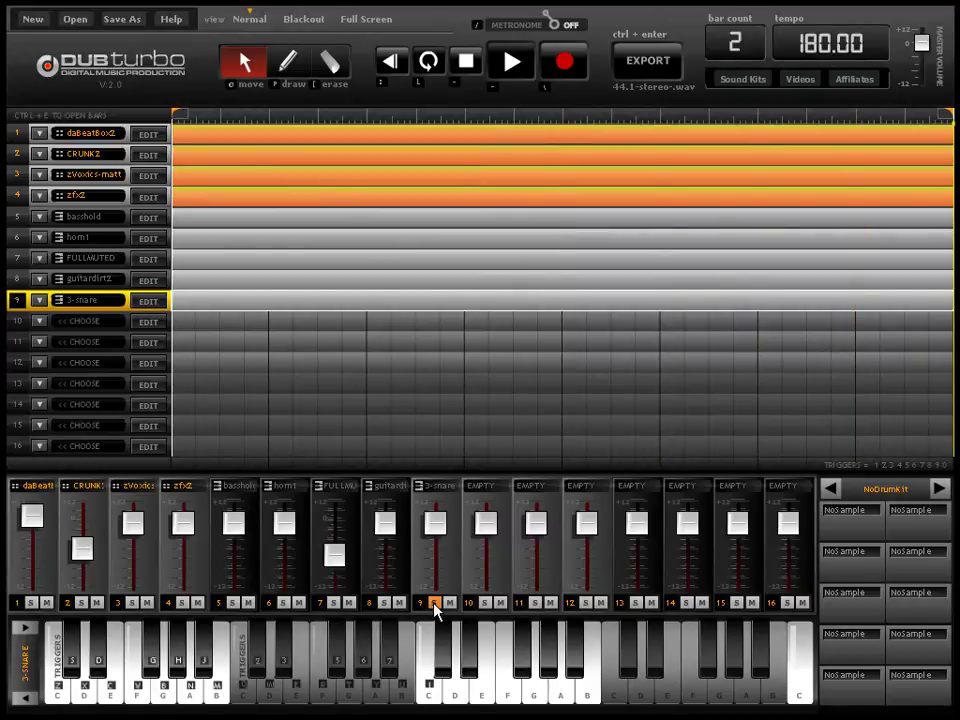
{"action": "left_click", "coordinate": [435, 604]}
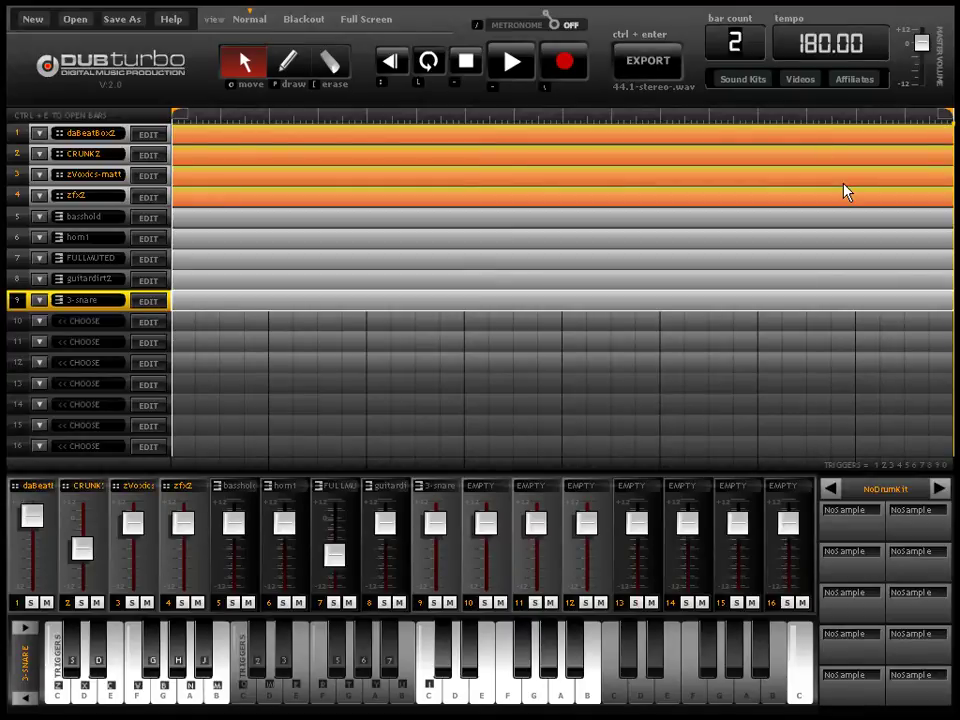
Set the bar count to 64 and stretch the loop region to the end of the timeline.
{"action": "type", "text": "64"}
{"action": "key", "text": "Return"}
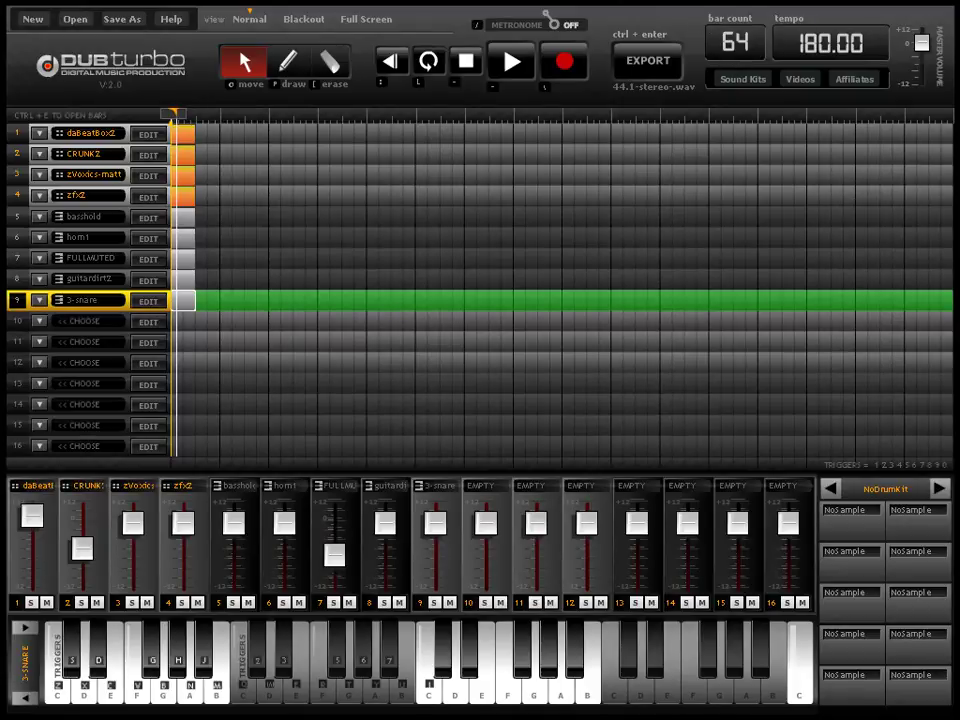
{"action": "mouse_move", "coordinate": [164, 121]}
{"action": "left_mouse_down"}
{"action": "mouse_move", "coordinate": [354, 129]}
{"action": "mouse_move", "coordinate": [945, 118]}
{"action": "left_mouse_up"}
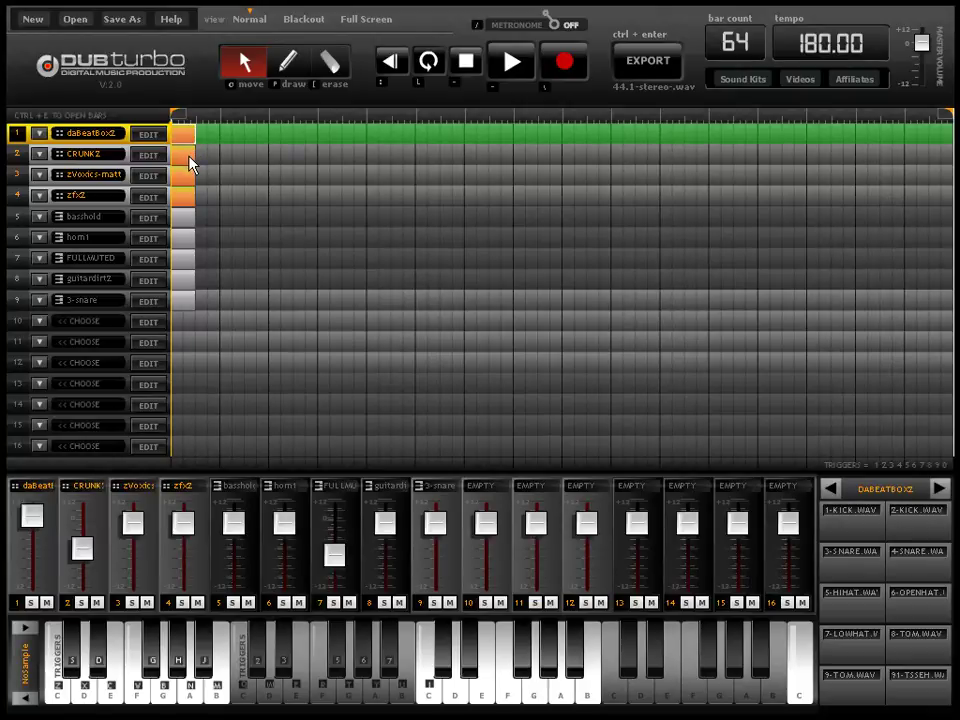
Select the opening blocks of tracks 1 to 4 and duplicate them along the timeline until each track has eight blocks.
{"action": "key", "text": "Down"}
{"action": "key", "text": "Down"}
{"action": "key", "text": "Down"}
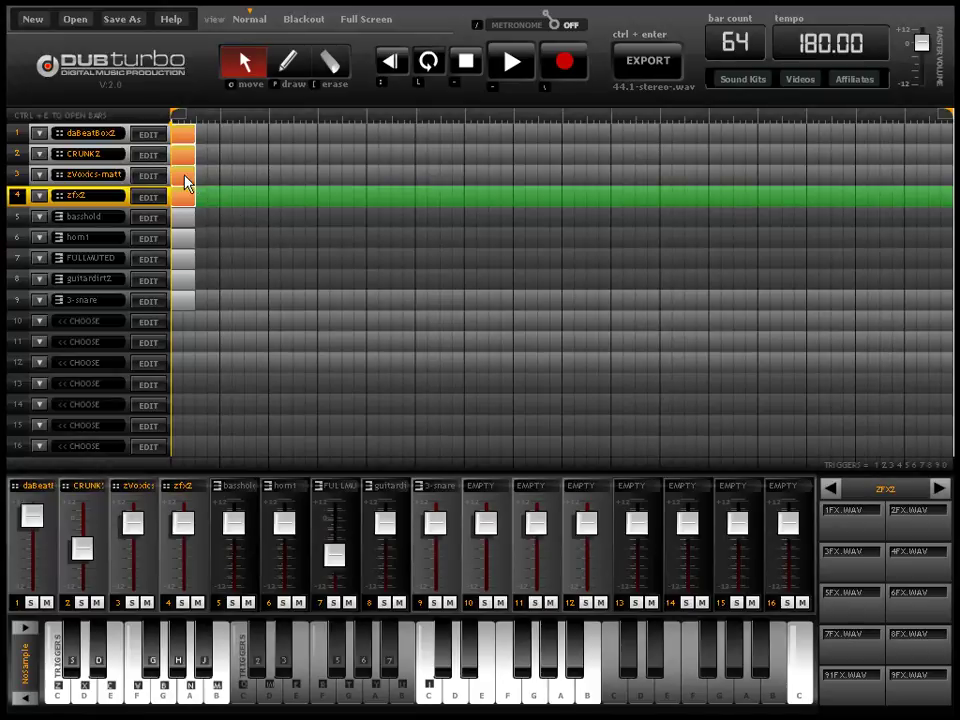
{"action": "mouse_move", "coordinate": [185, 177]}
{"action": "left_mouse_down"}
{"action": "mouse_move", "coordinate": [231, 184]}
{"action": "mouse_move", "coordinate": [184, 180]}
{"action": "mouse_move", "coordinate": [186, 163]}
{"action": "mouse_move", "coordinate": [204, 150]}
{"action": "mouse_move", "coordinate": [386, 141]}
{"action": "mouse_move", "coordinate": [352, 150]}
{"action": "left_mouse_up"}
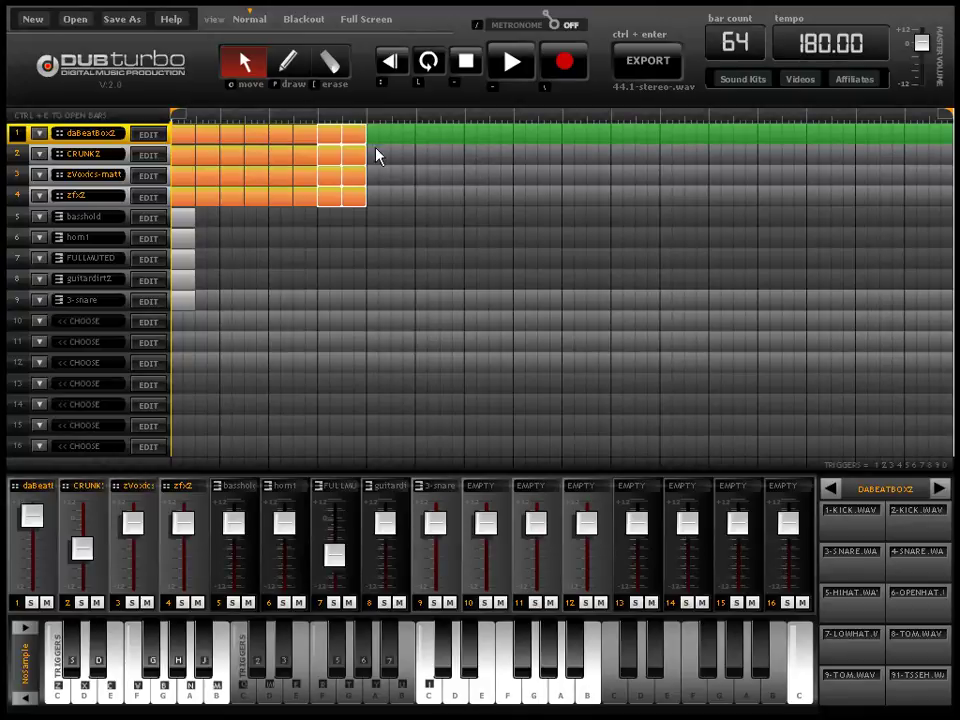
Erase CRUNK2's last four blocks and the second and fourth blocks of the zfx2 track.
{"action": "key", "text": "bracketleft"}
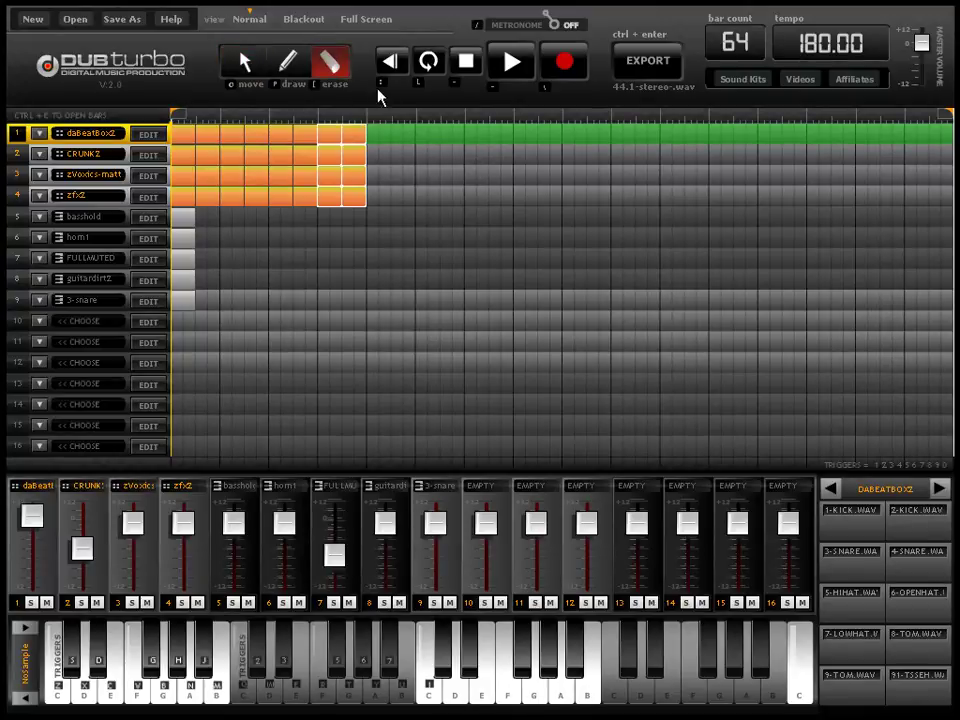
{"action": "left_click", "coordinate": [348, 160]}
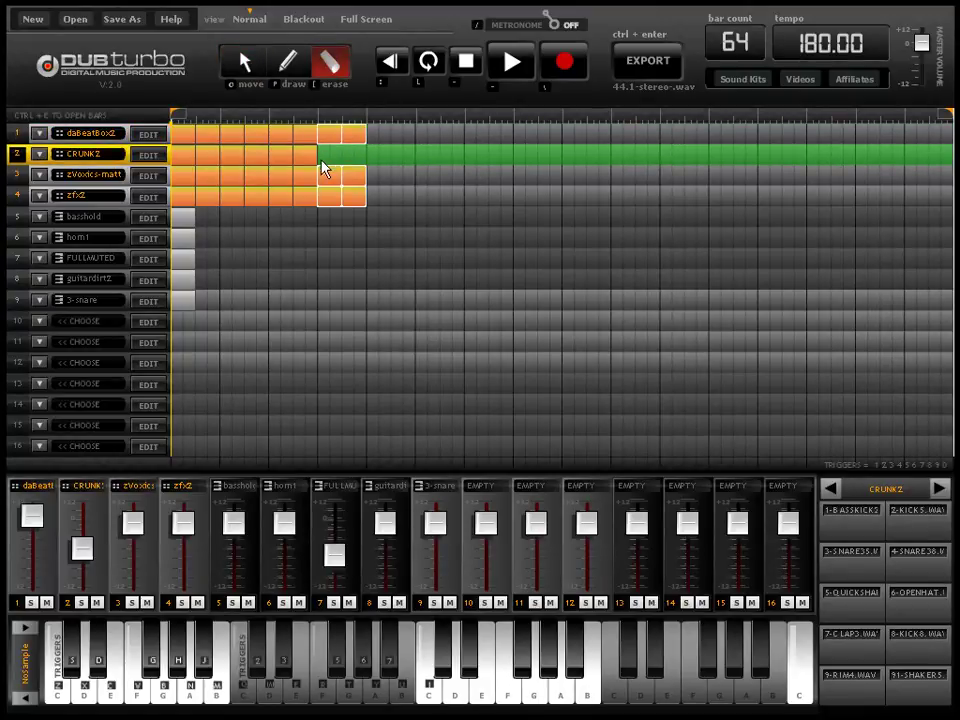
{"action": "left_click", "coordinate": [305, 160]}
{"action": "left_click", "coordinate": [285, 163]}
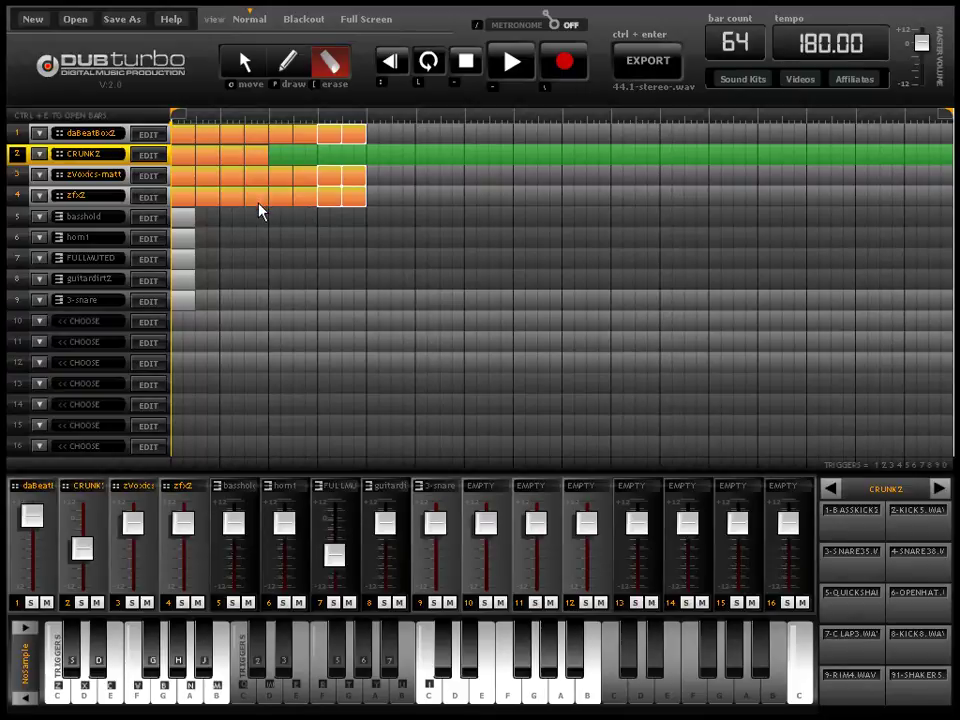
{"action": "left_click", "coordinate": [208, 198]}
{"action": "left_click", "coordinate": [256, 199]}
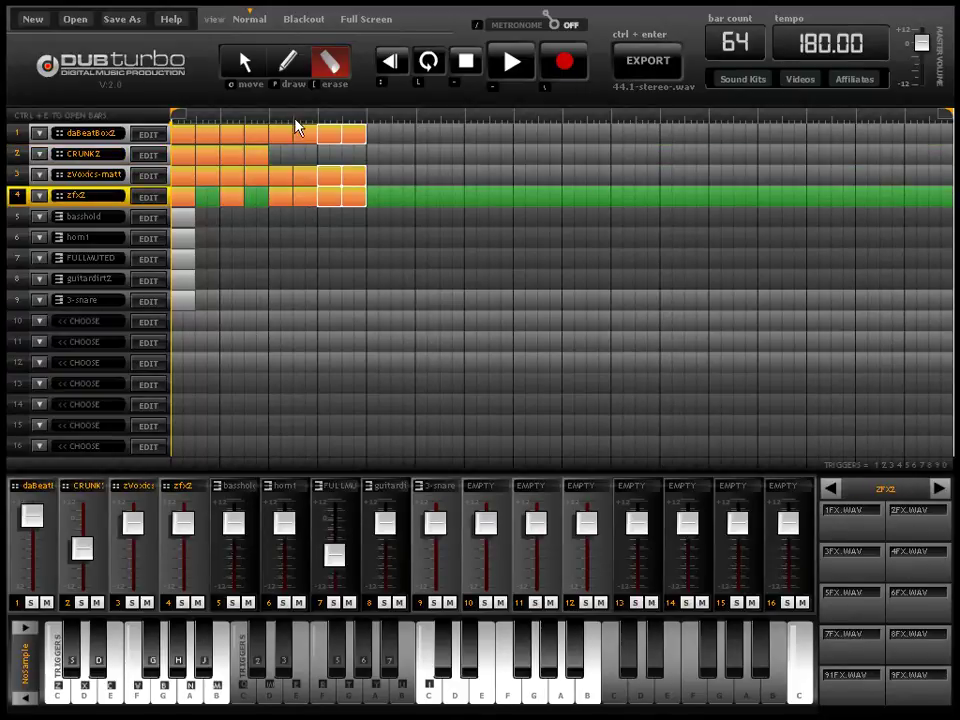
Select the fifth to eighth blocks of daBeatBox2, zVoxics-matt and zfx2 and duplicate them to bars 25–32 and 41–48.
{"action": "left_click", "coordinate": [243, 60]}
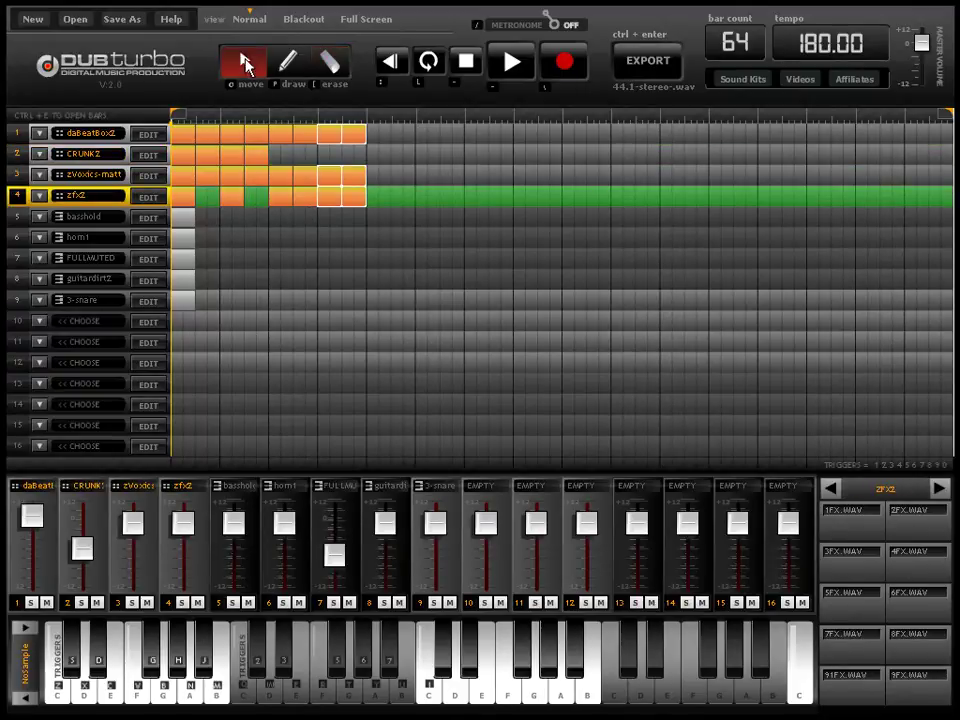
{"action": "left_click", "coordinate": [313, 142]}
{"action": "left_click_drag", "start_coordinate": [306, 189], "coordinate": [280, 185]}
{"action": "left_click", "coordinate": [288, 137]}
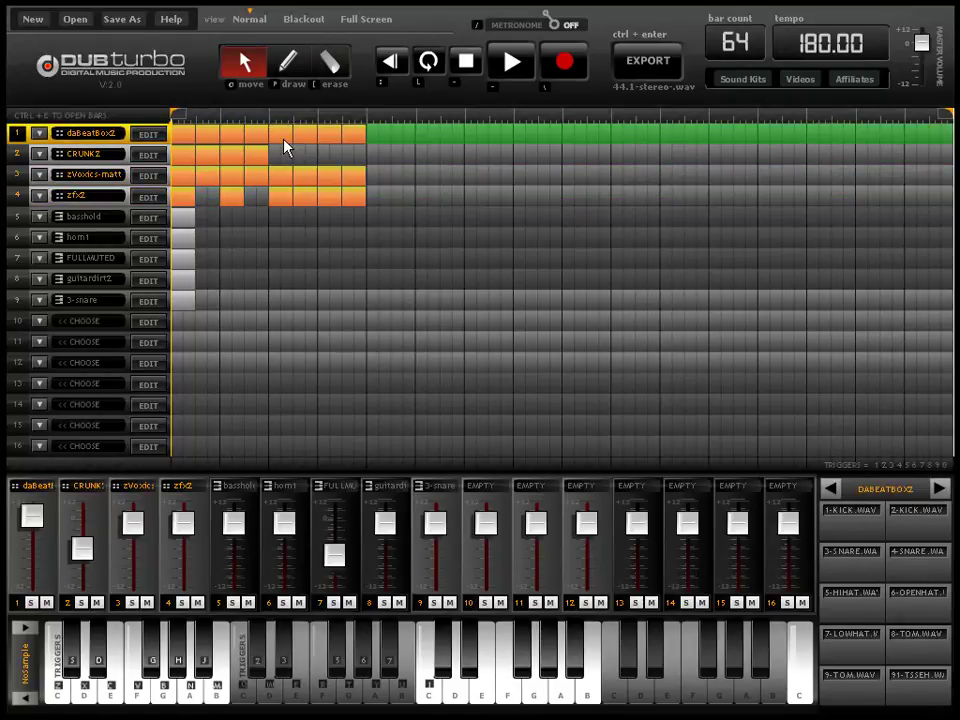
{"action": "left_click", "coordinate": [354, 197]}
{"action": "left_click", "coordinate": [321, 184]}
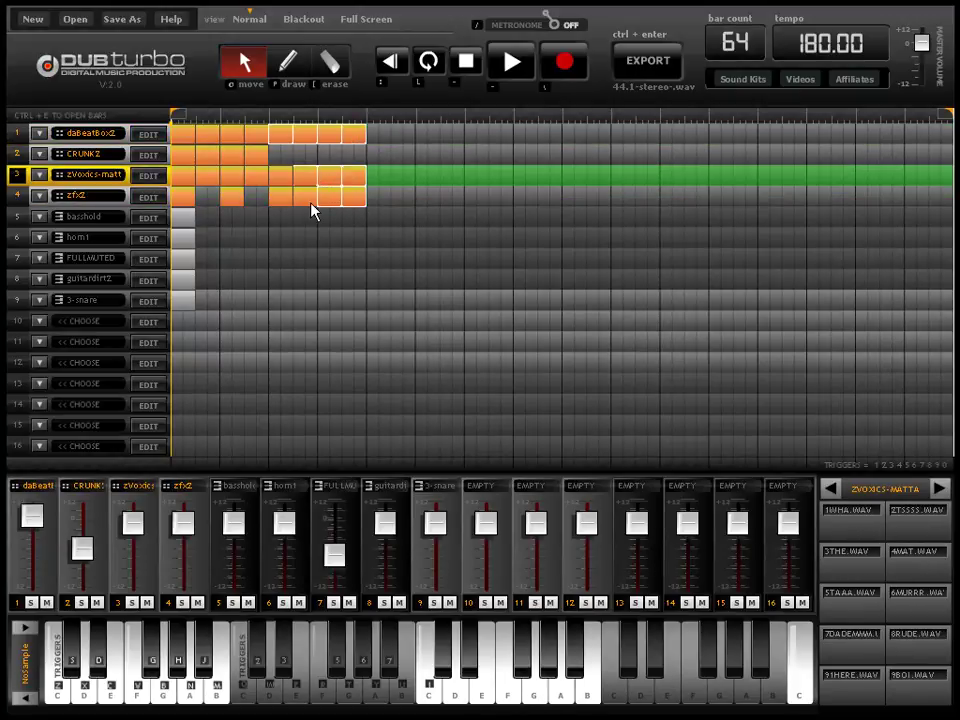
{"action": "left_click", "coordinate": [305, 205]}
{"action": "left_click", "coordinate": [285, 177]}
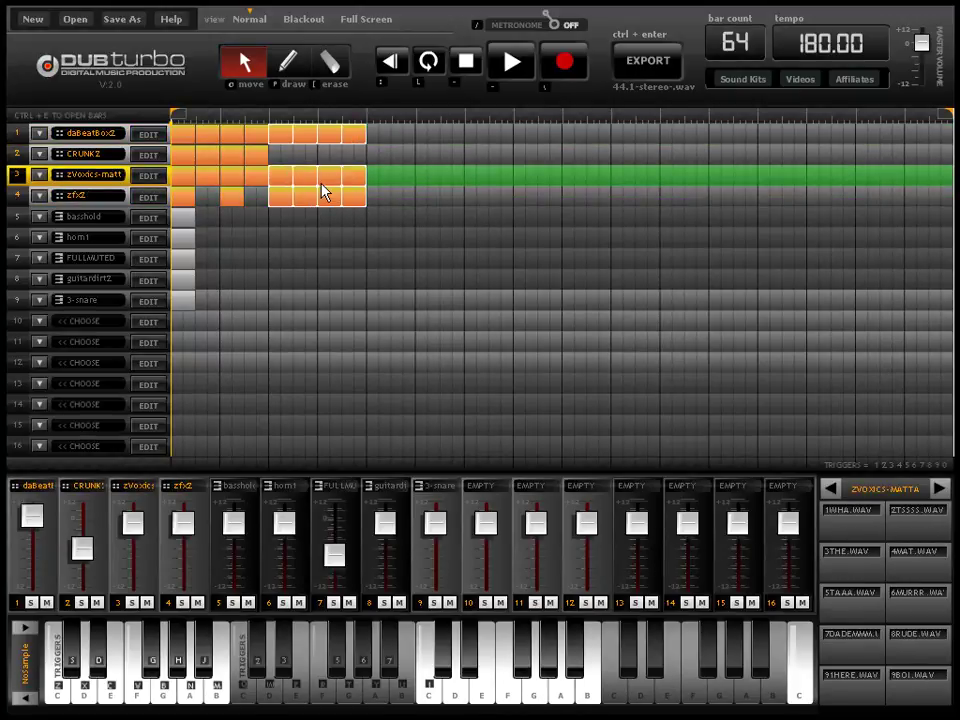
{"action": "left_click_drag", "start_coordinate": [318, 140], "coordinate": [709, 144]}
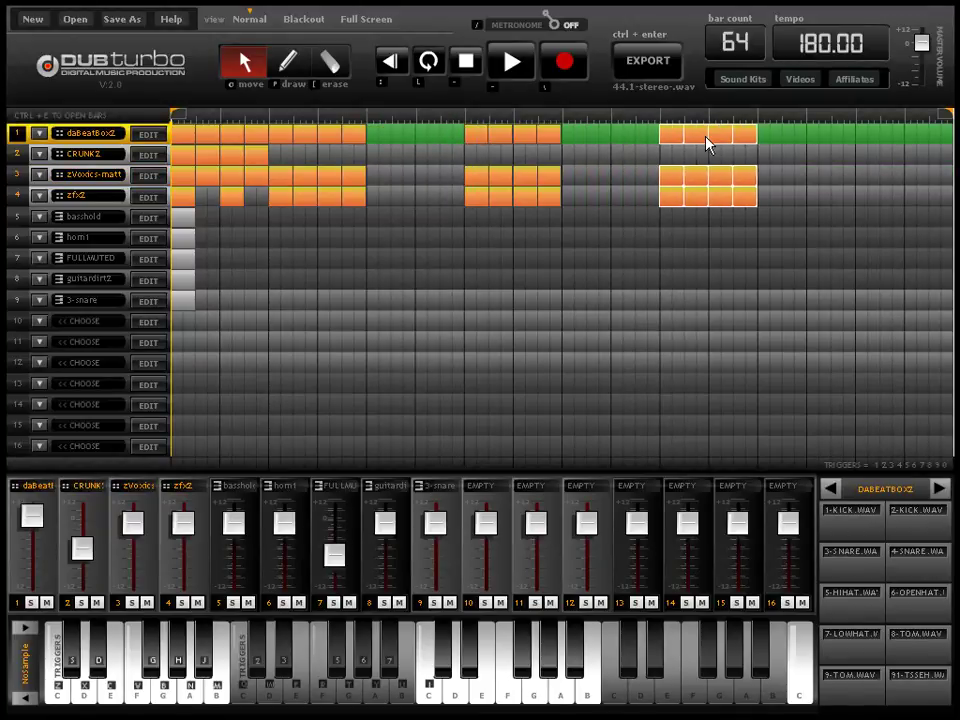
Select a sparse mix of the first four blocks on tracks 1 to 4 and duplicate it into bars 17–24 and 33–40.
{"action": "left_click", "coordinate": [240, 204]}
{"action": "left_click", "coordinate": [188, 180]}
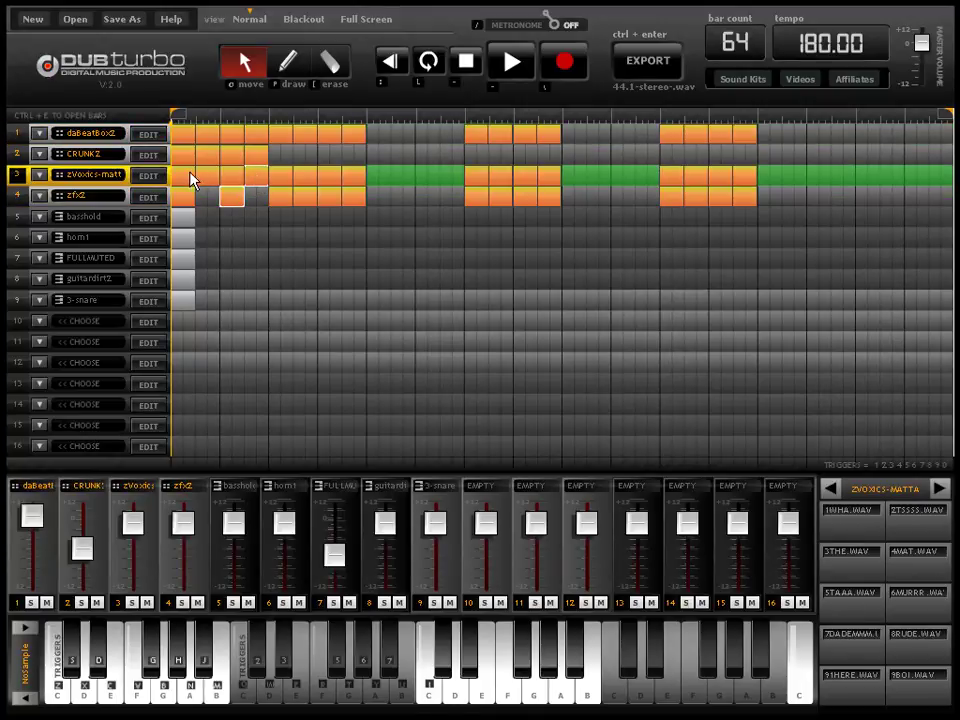
{"action": "left_click", "coordinate": [172, 160]}
{"action": "left_click", "coordinate": [249, 140]}
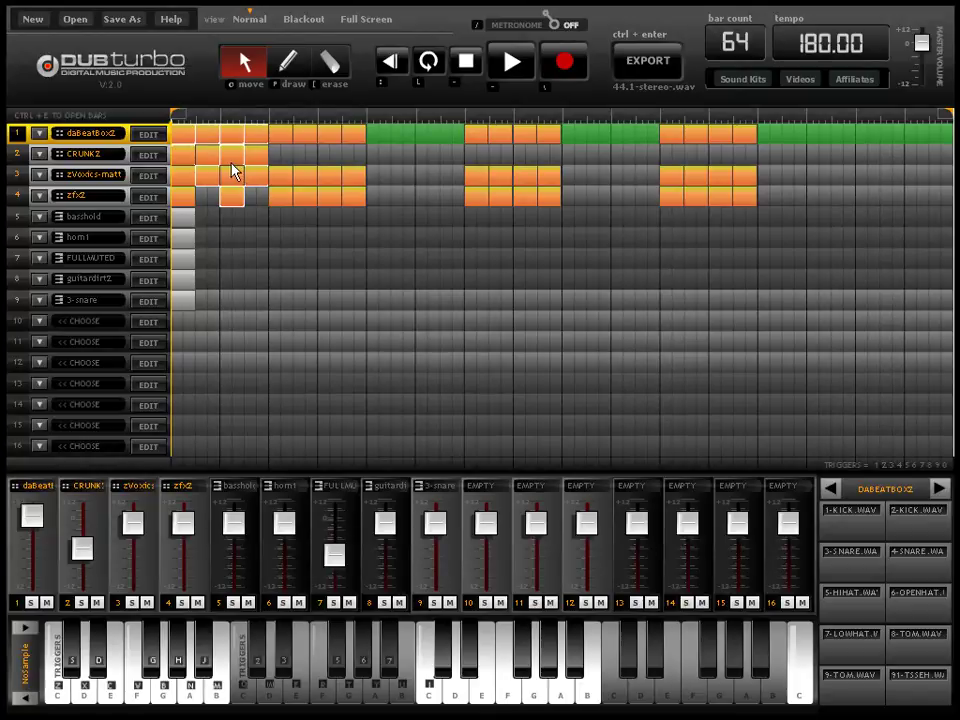
{"action": "left_click", "coordinate": [189, 178]}
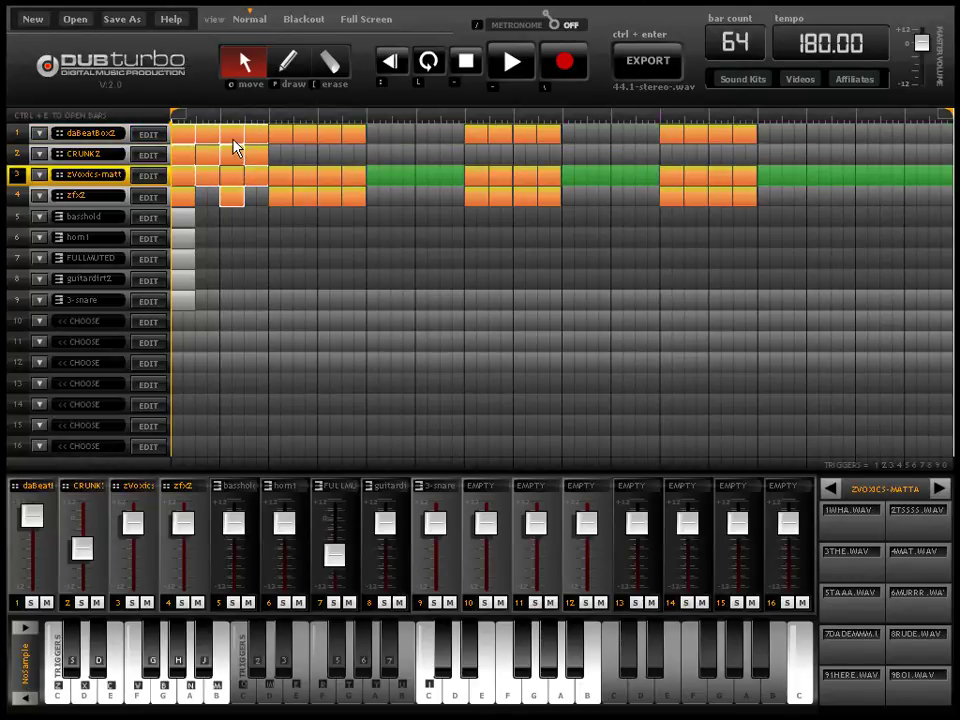
{"action": "left_click_drag", "start_coordinate": [235, 147], "coordinate": [632, 139]}
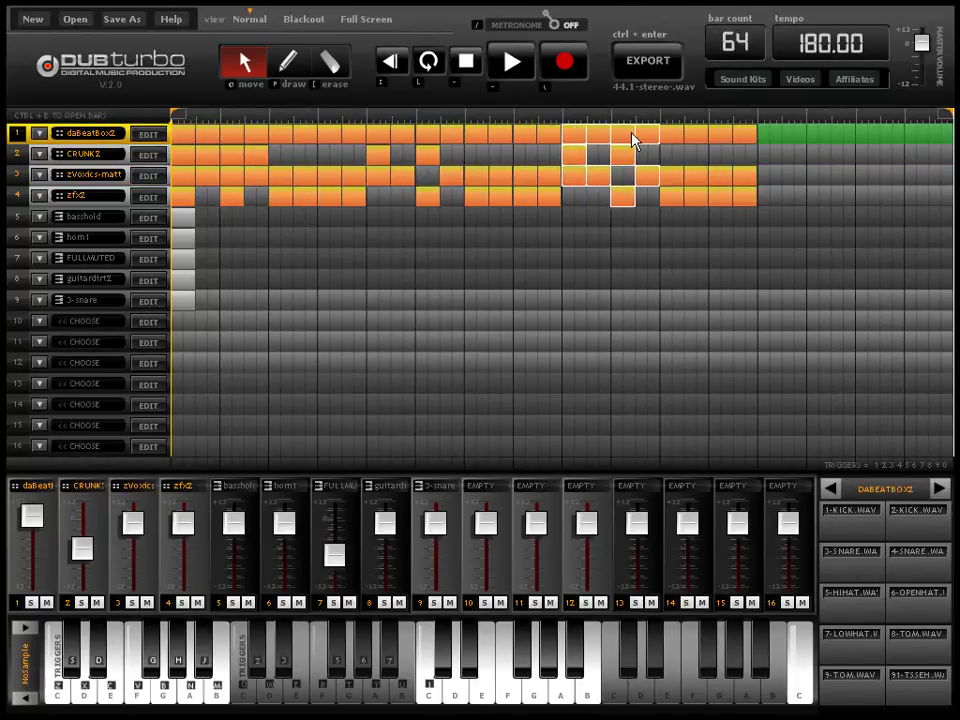
Select all blocks in the first eight bars of tracks 1 to 4 and duplicate them to bars 49–56 and 57–64.
{"action": "left_click", "coordinate": [236, 191]}
{"action": "left_click_drag", "start_coordinate": [226, 178], "coordinate": [183, 200]}
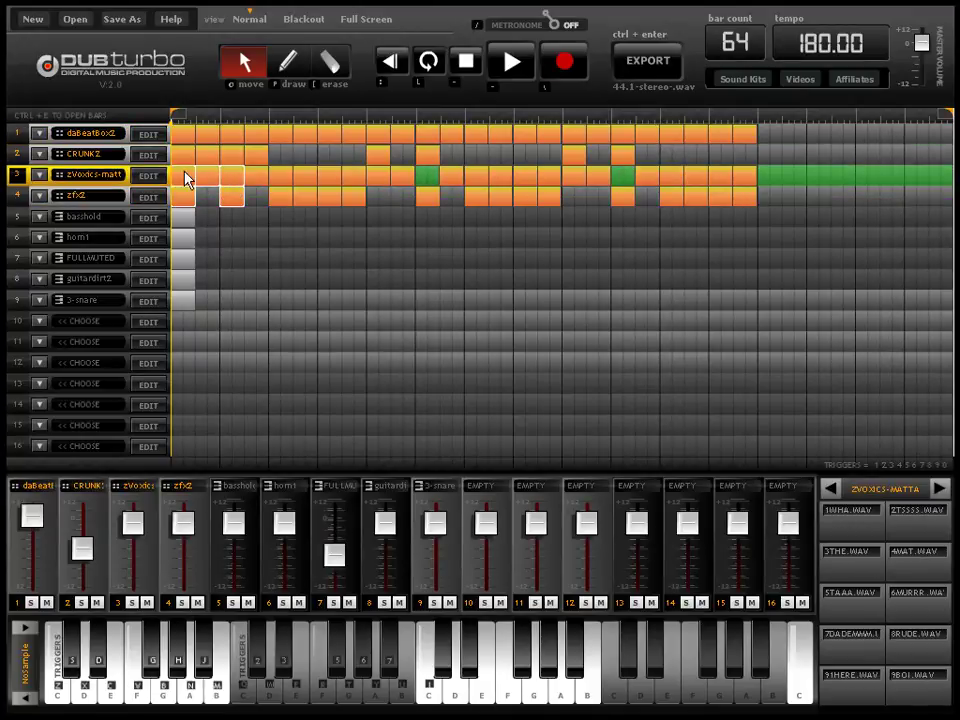
{"action": "left_click", "coordinate": [258, 155]}
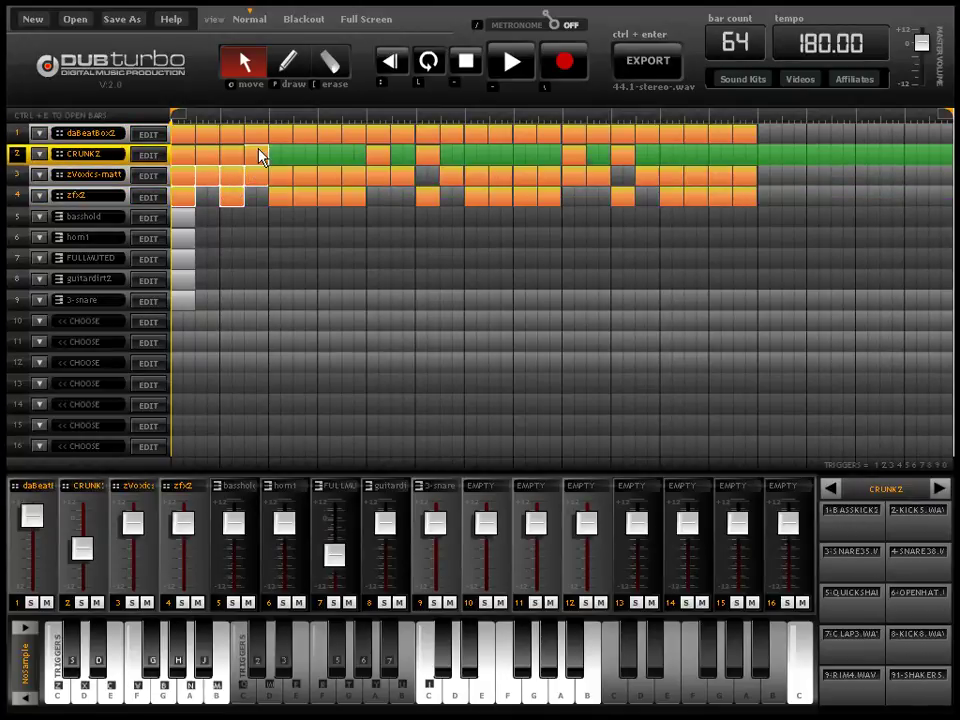
{"action": "left_click", "coordinate": [208, 140]}
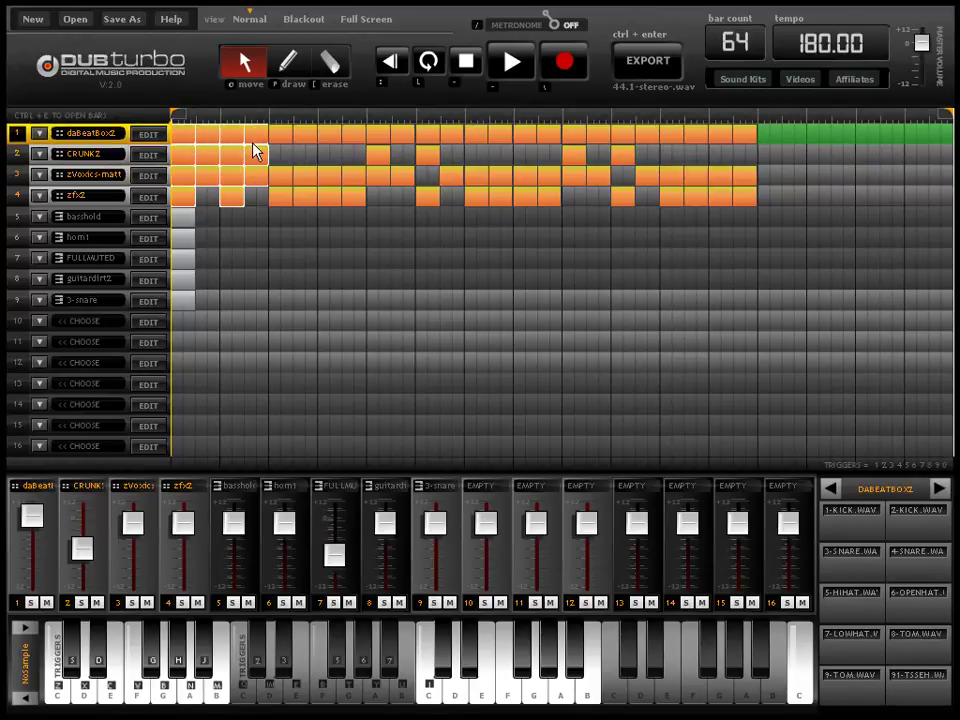
{"action": "left_click_drag", "start_coordinate": [257, 150], "coordinate": [838, 148]}
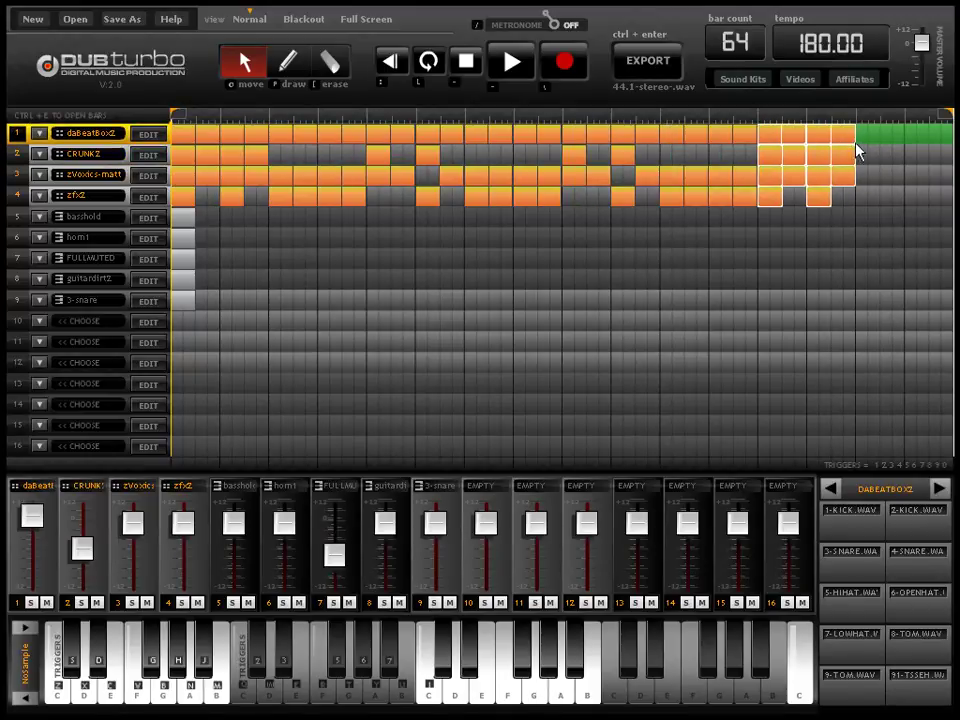
{"action": "left_click_drag", "start_coordinate": [778, 143], "coordinate": [936, 142]}
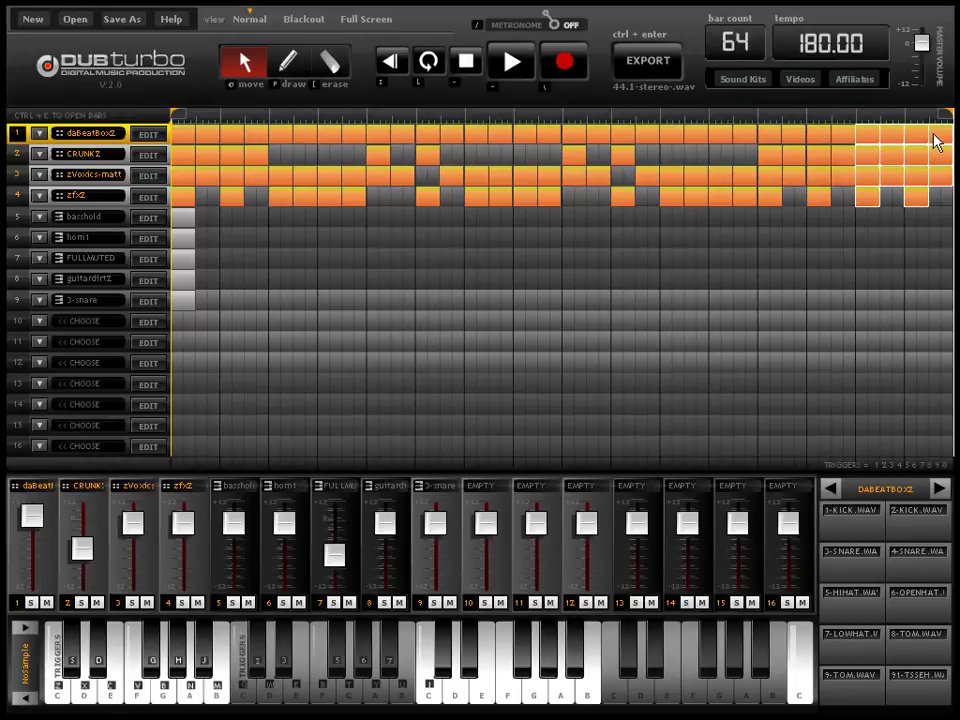
Select the opening blocks of tracks 5 to 9 and duplicate them once directly after the originals.
{"action": "left_click", "coordinate": [680, 245]}
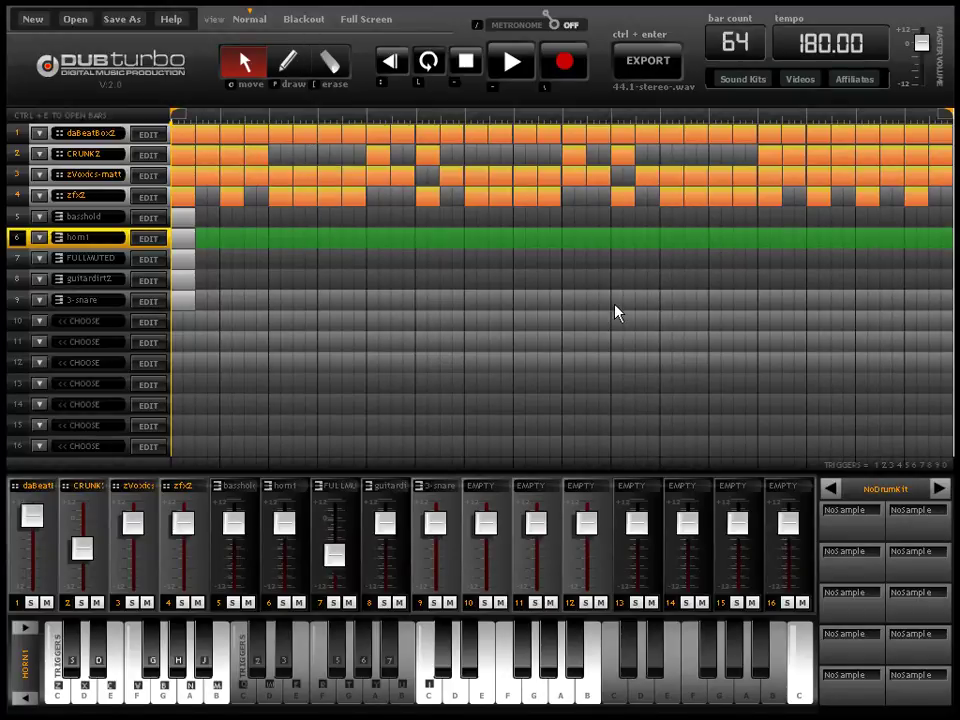
{"action": "left_click", "coordinate": [193, 218]}
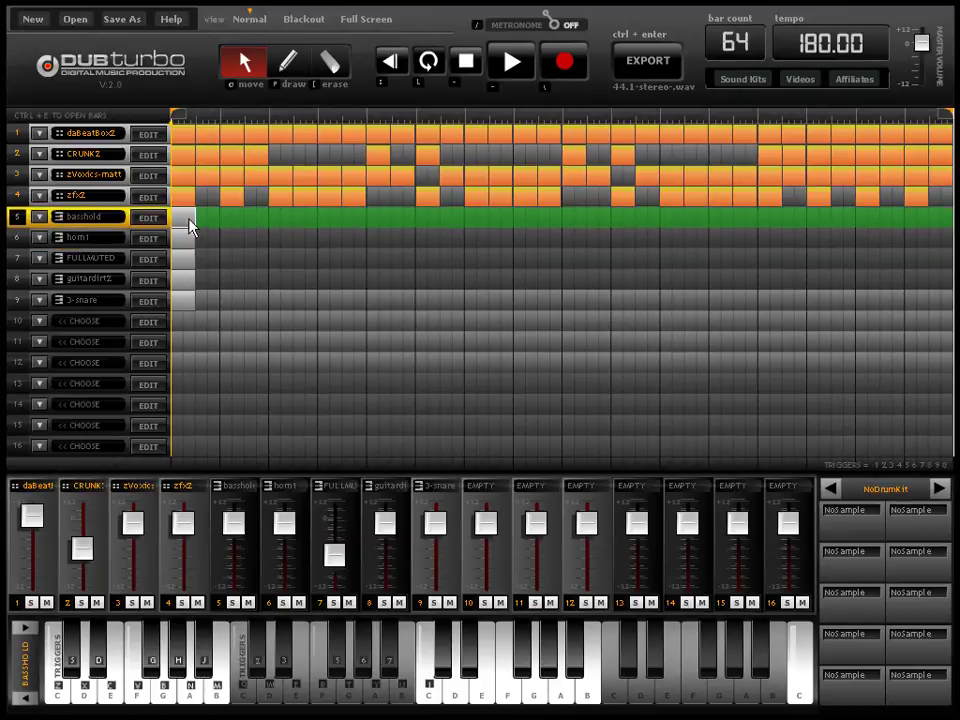
{"action": "left_click", "coordinate": [190, 238]}
{"action": "left_click", "coordinate": [190, 260]}
{"action": "left_click", "coordinate": [190, 281]}
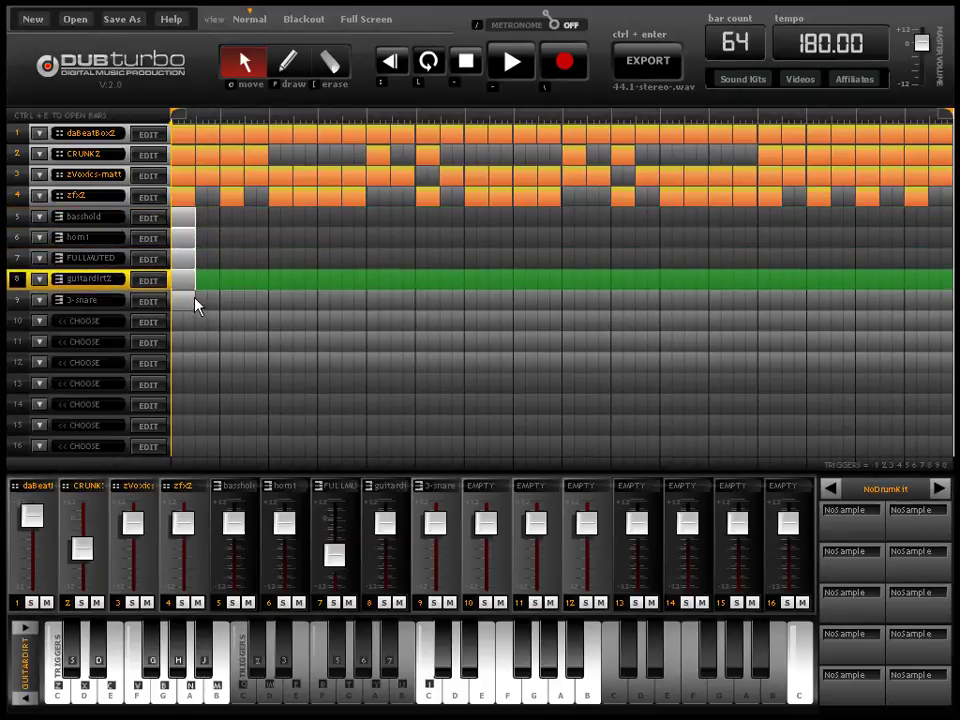
{"action": "left_click", "coordinate": [196, 305]}
{"action": "left_click", "coordinate": [197, 242]}
{"action": "left_click_drag", "start_coordinate": [197, 242], "coordinate": [214, 251]}
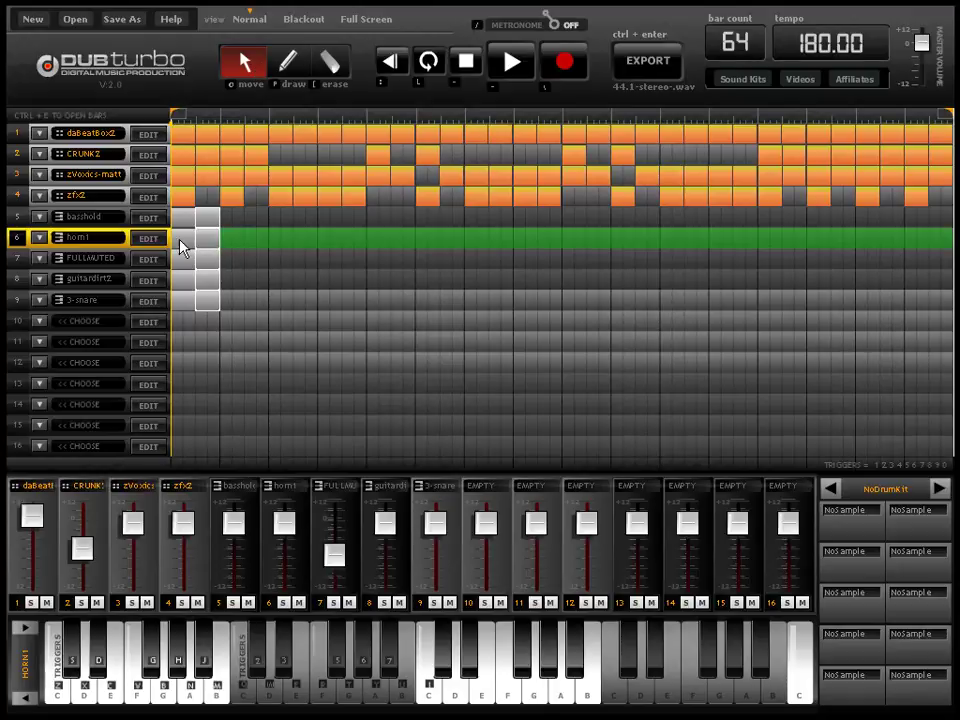
Open the second basshold block in the key editor, erase its last note and complete the edit.
{"action": "key", "text": "ctrl+e"}
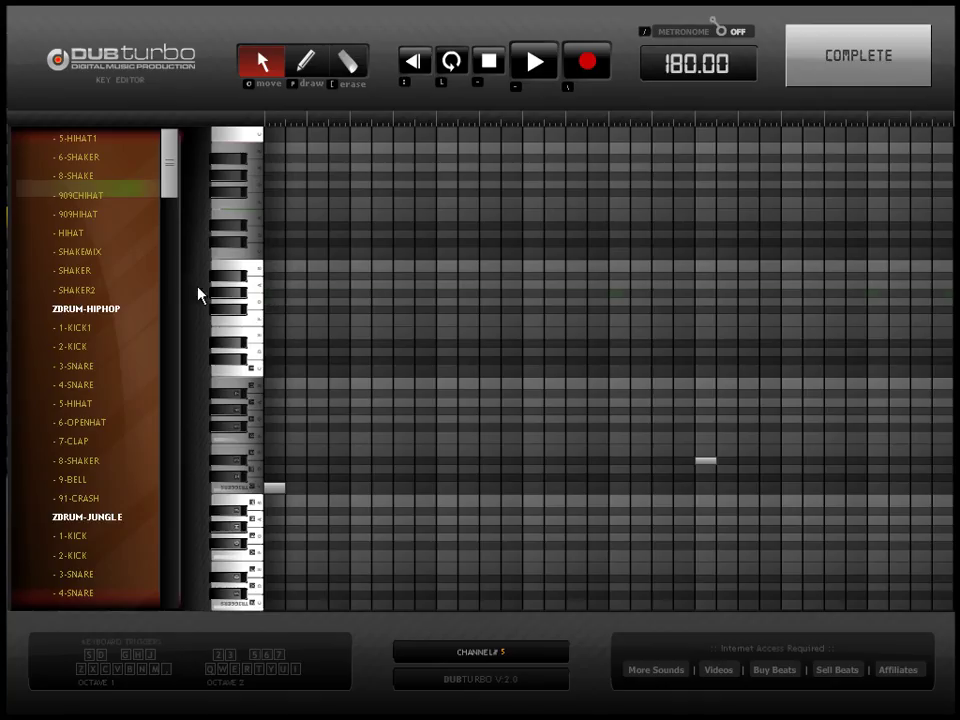
{"action": "left_click", "coordinate": [303, 72]}
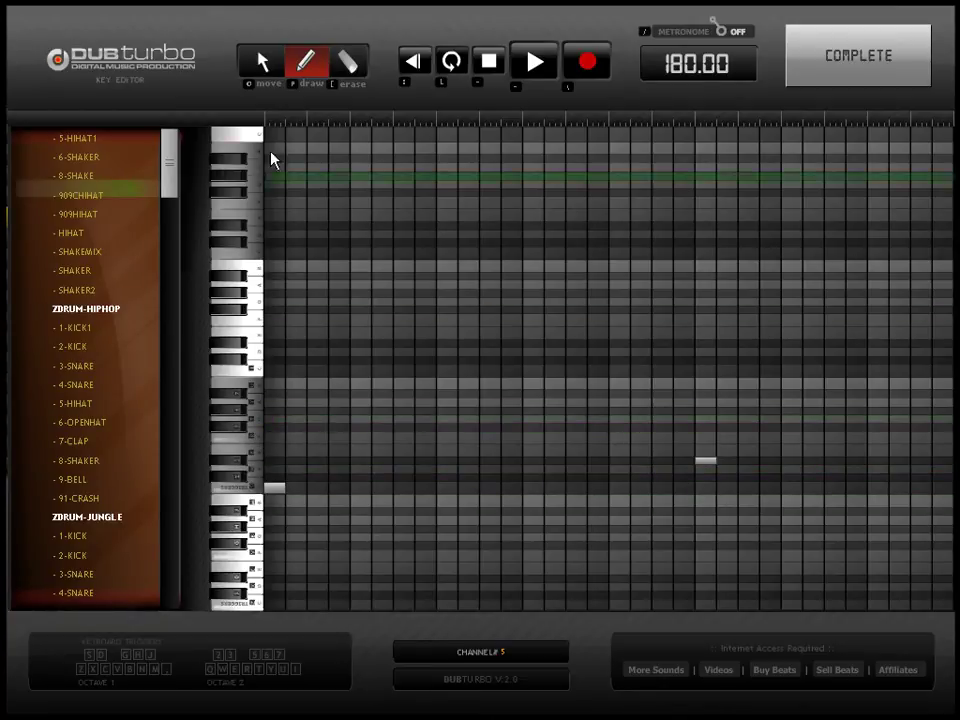
{"action": "key", "text": "o"}
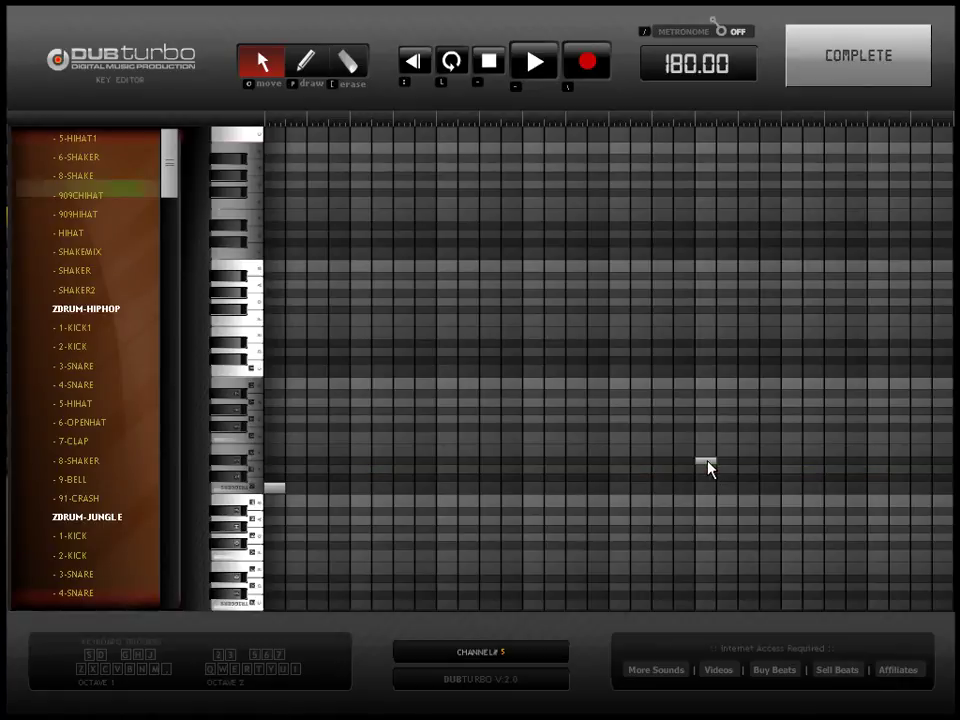
{"action": "key", "text": "p"}
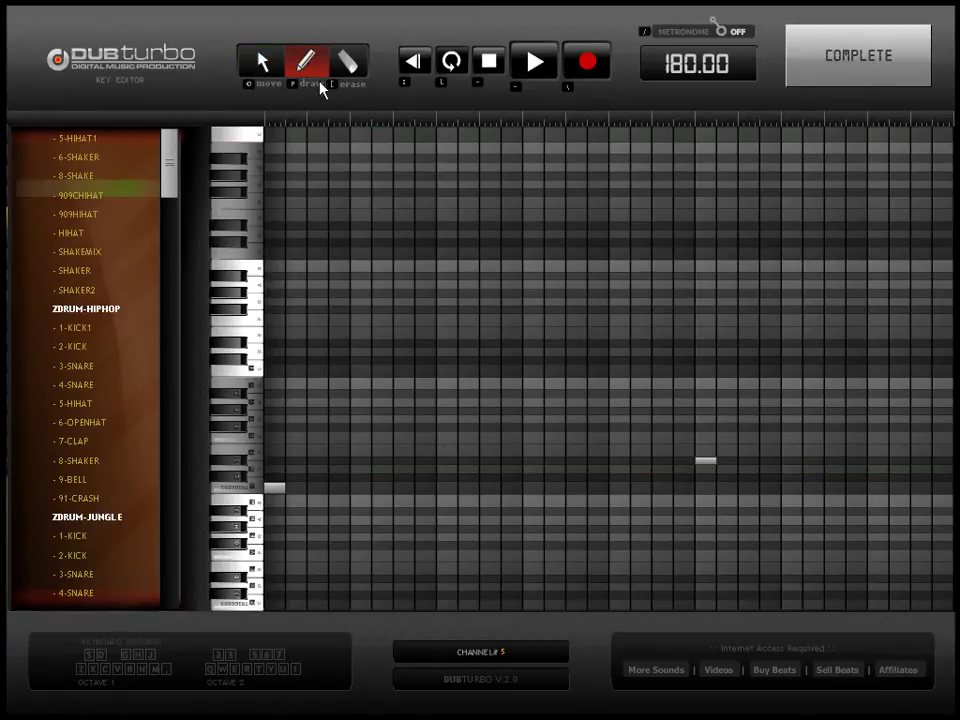
{"action": "key", "text": "bracketleft"}
{"action": "left_click", "coordinate": [705, 461]}
{"action": "left_click", "coordinate": [845, 72]}
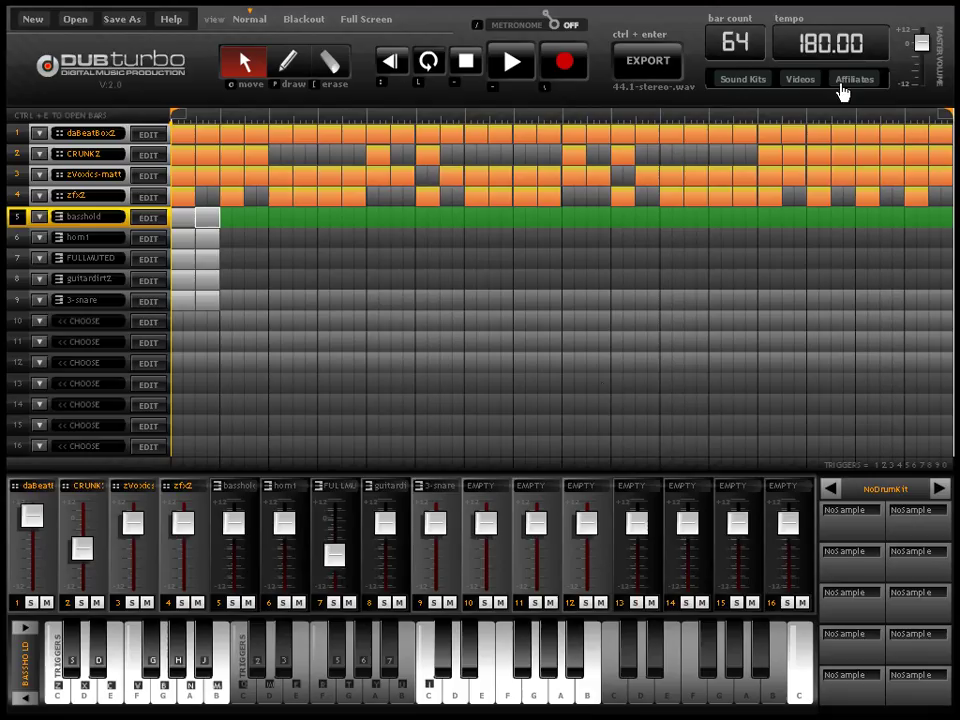
Open the second horn1 block and draw two more notes on its lowest note's pitch, evenly spaced after that note.
{"action": "left_click", "coordinate": [216, 240]}
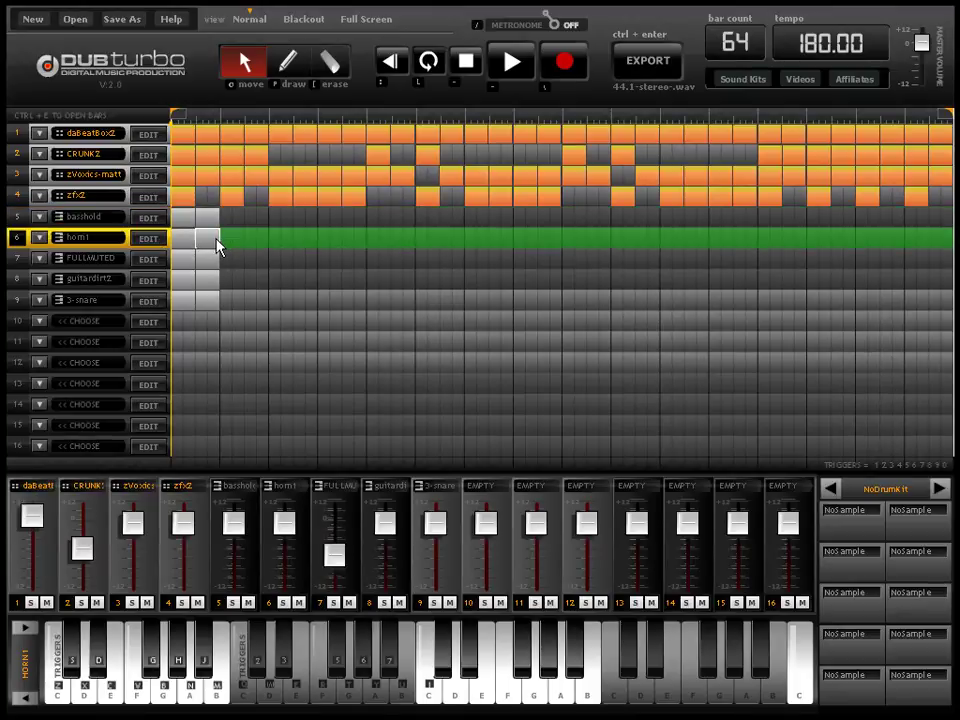
{"action": "key", "text": "ctrl+e"}
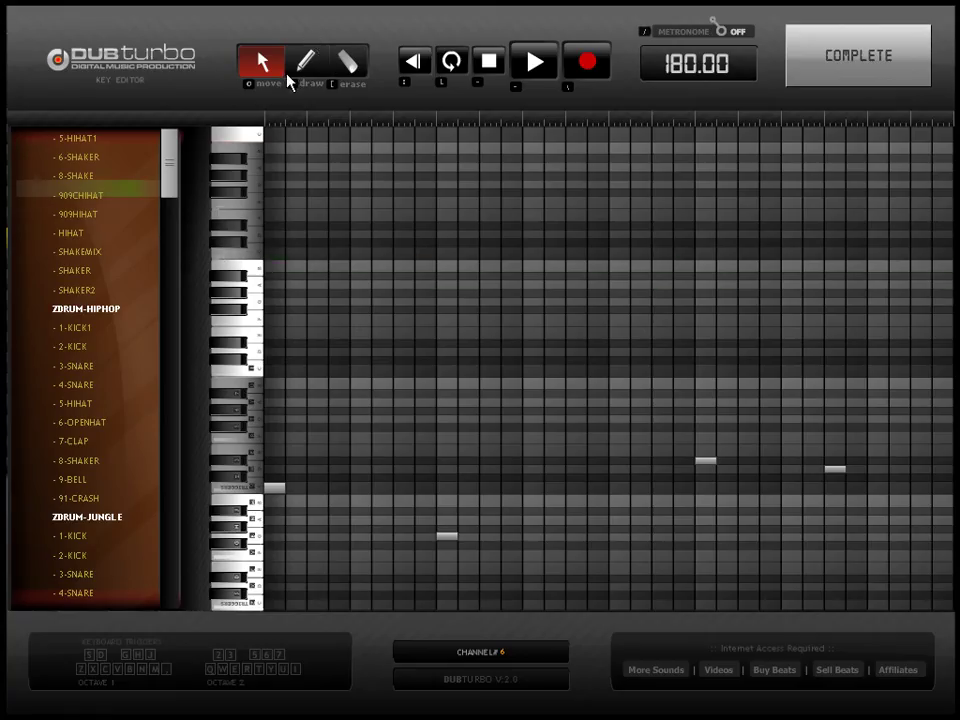
{"action": "left_click", "coordinate": [313, 70]}
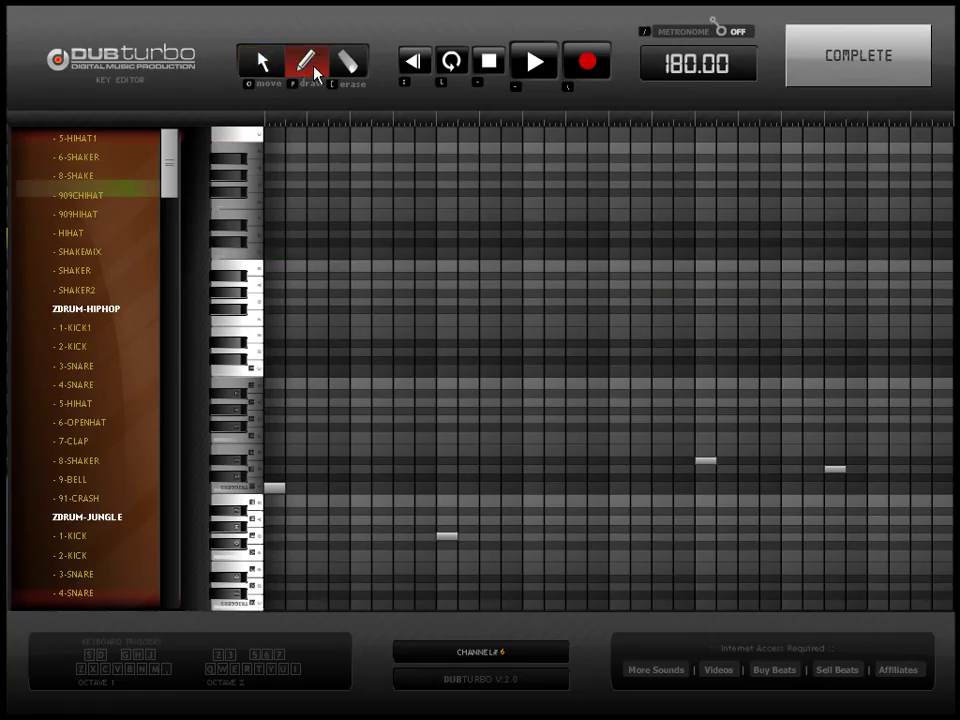
{"action": "left_click", "coordinate": [262, 64]}
{"action": "left_click", "coordinate": [306, 69]}
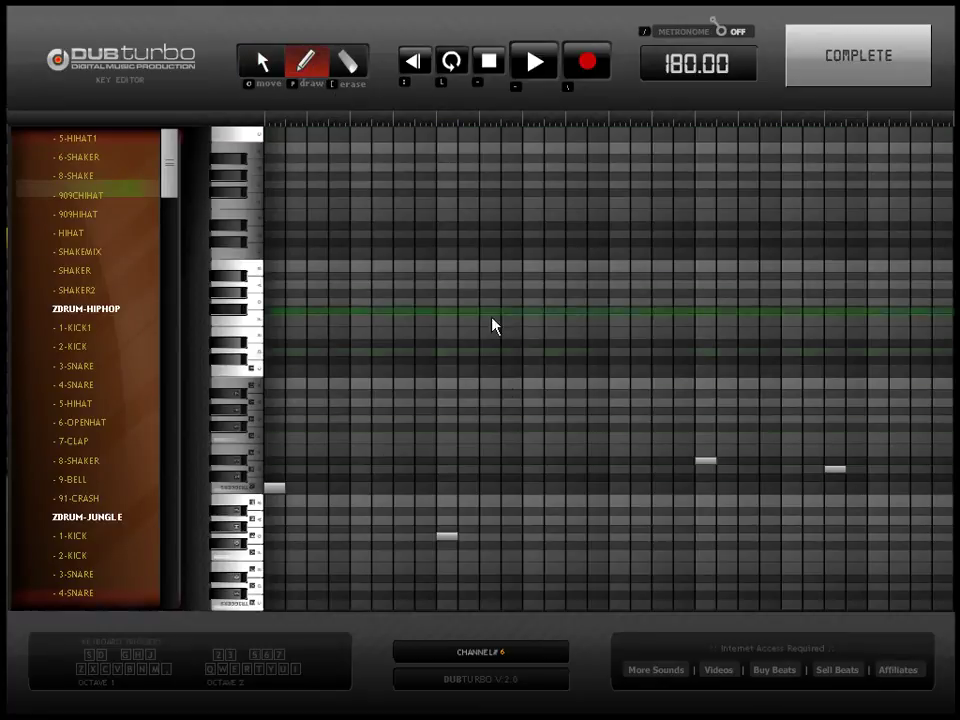
{"action": "left_click", "coordinate": [618, 537]}
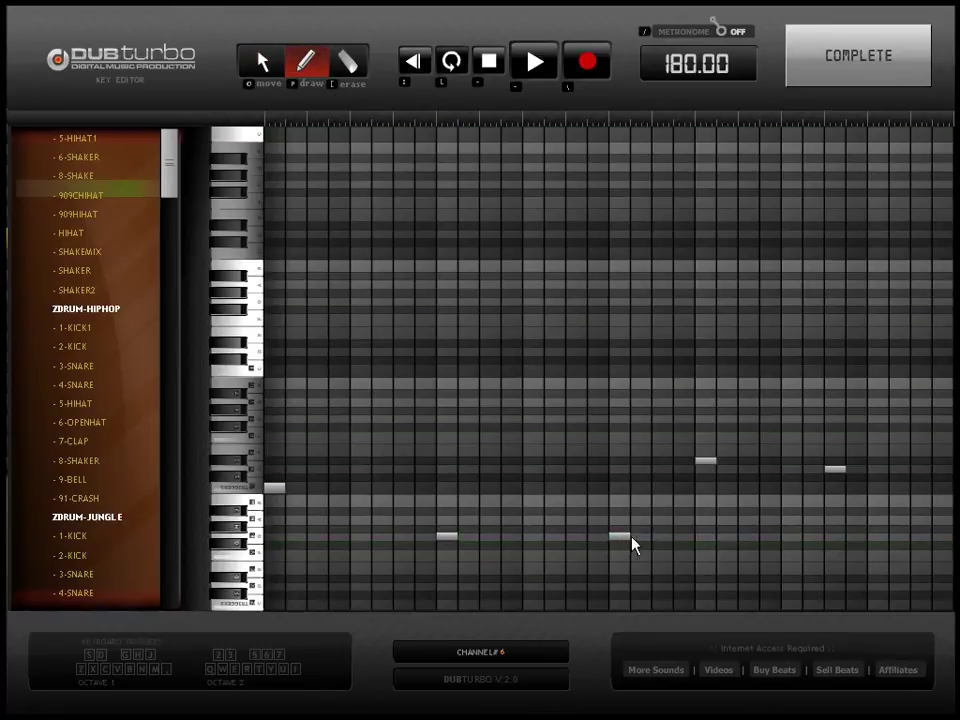
{"action": "left_click", "coordinate": [792, 537]}
Erase the two higher notes in the second half of the horn1 block and complete the edit.
{"action": "left_click", "coordinate": [348, 70]}
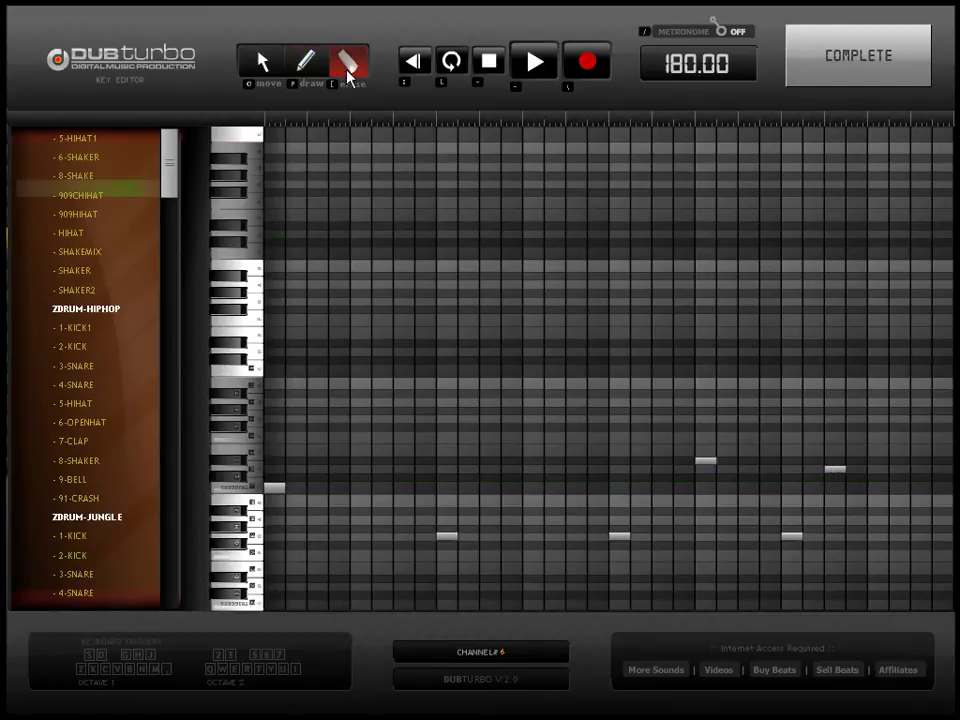
{"action": "left_click", "coordinate": [704, 462]}
{"action": "left_click", "coordinate": [833, 470]}
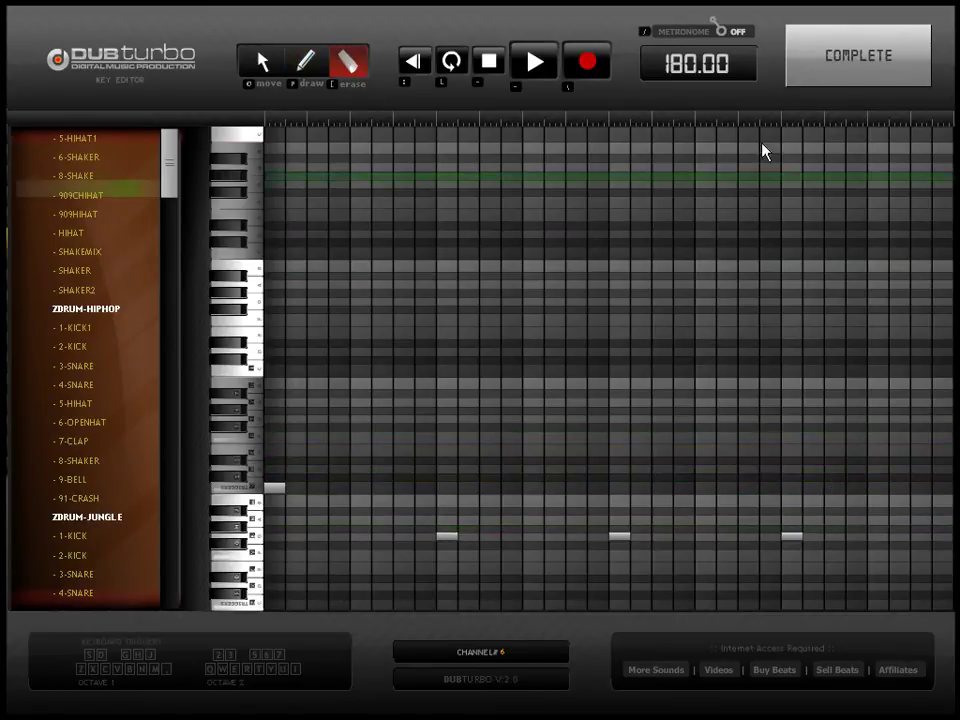
{"action": "left_click", "coordinate": [858, 55]}
Open the second FULLMUTED block in the key editor and erase its last two notes.
{"action": "left_click", "coordinate": [215, 258]}
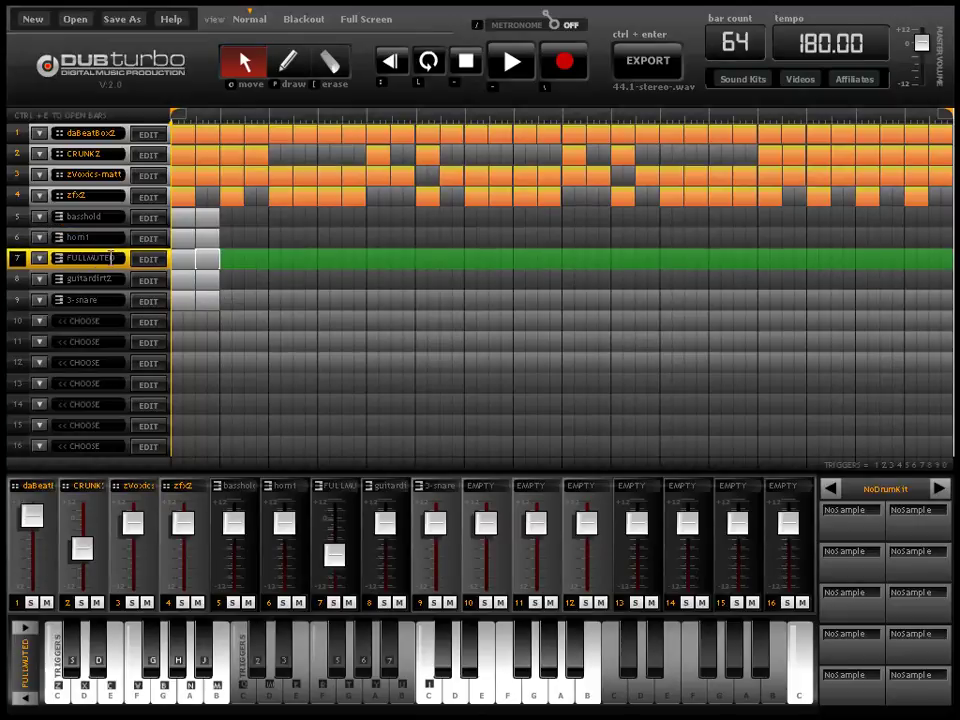
{"action": "key", "text": "ctrl+e"}
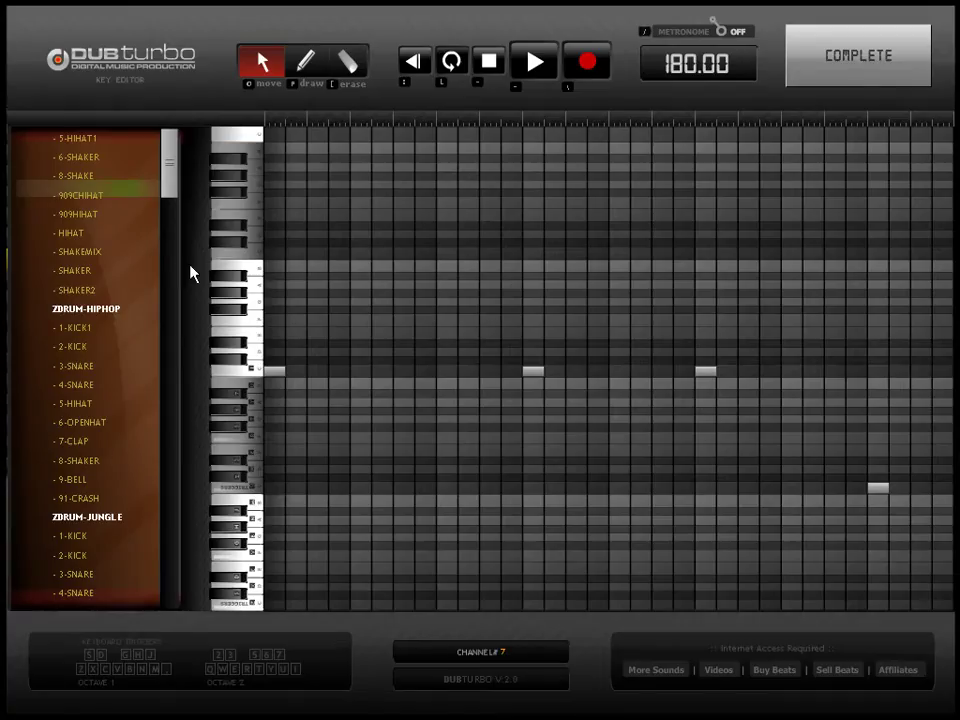
{"action": "left_click", "coordinate": [347, 64]}
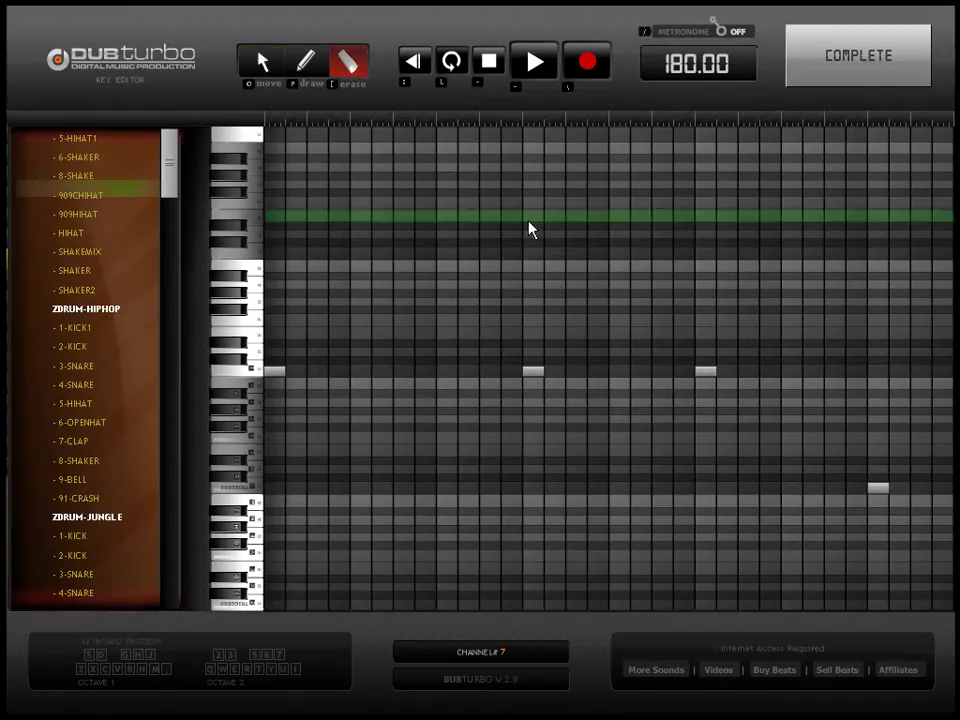
{"action": "left_click", "coordinate": [706, 375]}
{"action": "left_click", "coordinate": [877, 489]}
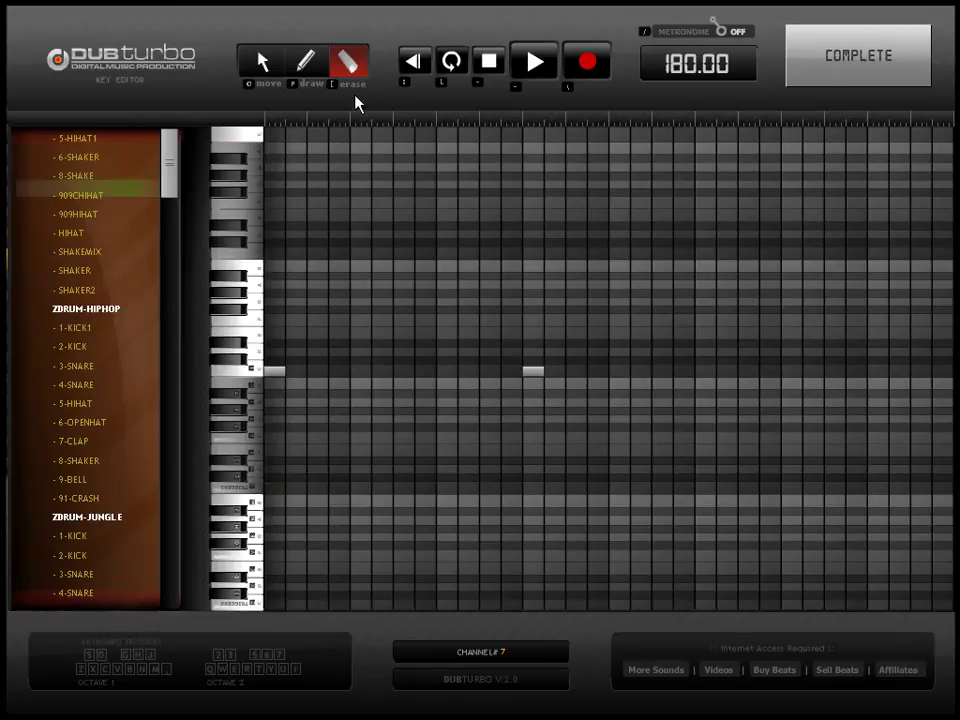
Draw two notes on one higher pitch in the FULLMUTED block's second half, add a slightly lower one near the end, and complete the edit.
{"action": "left_click", "coordinate": [304, 62]}
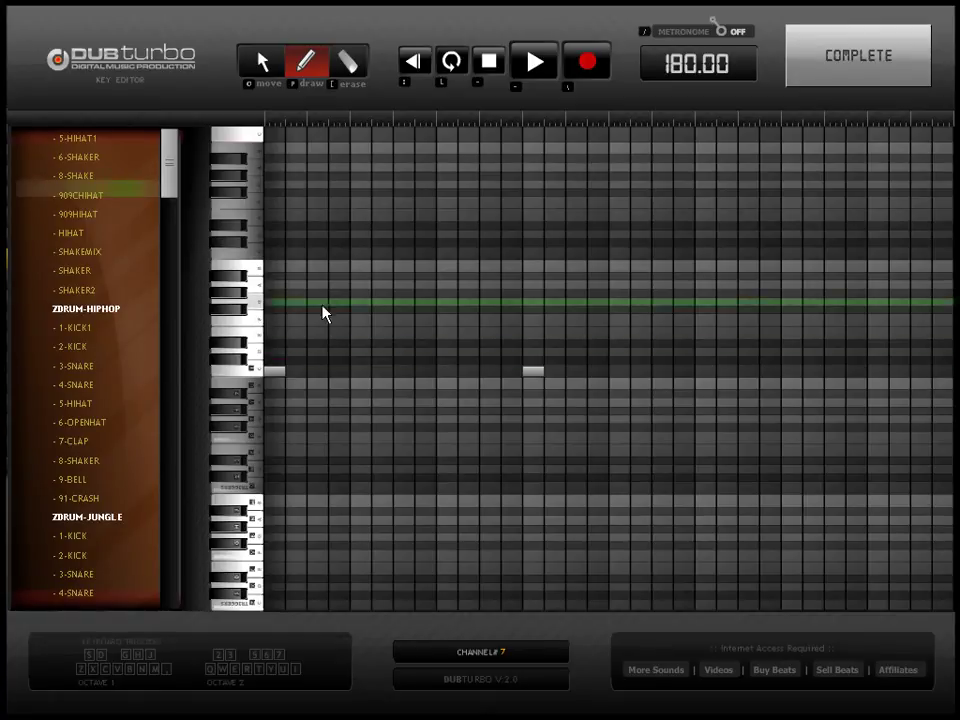
{"action": "left_click", "coordinate": [706, 303]}
{"action": "left_click", "coordinate": [838, 302]}
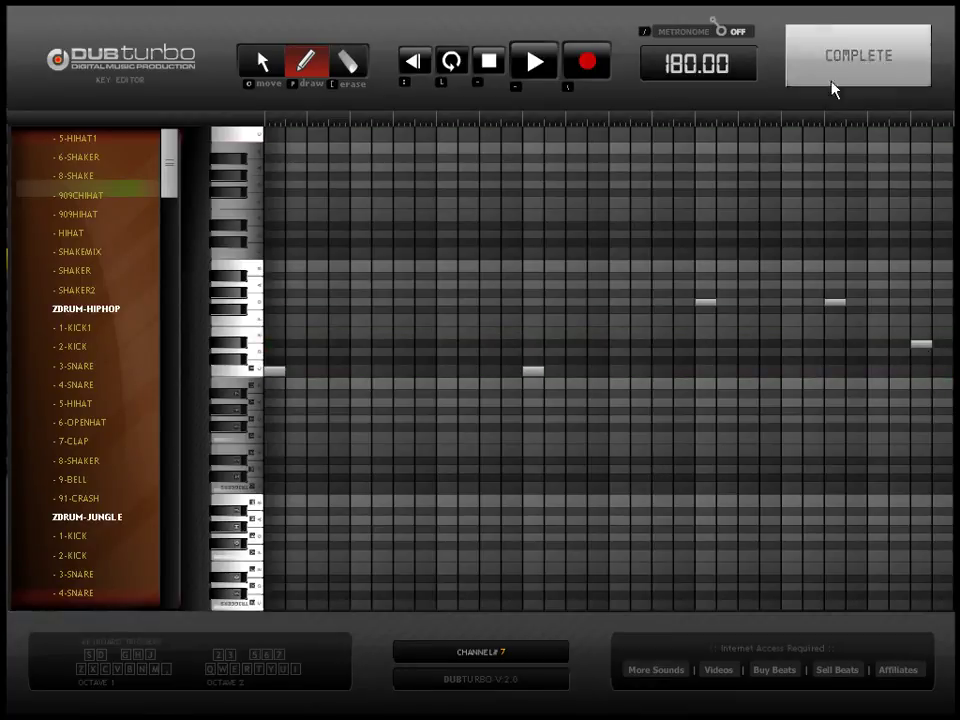
{"action": "left_click", "coordinate": [893, 80]}
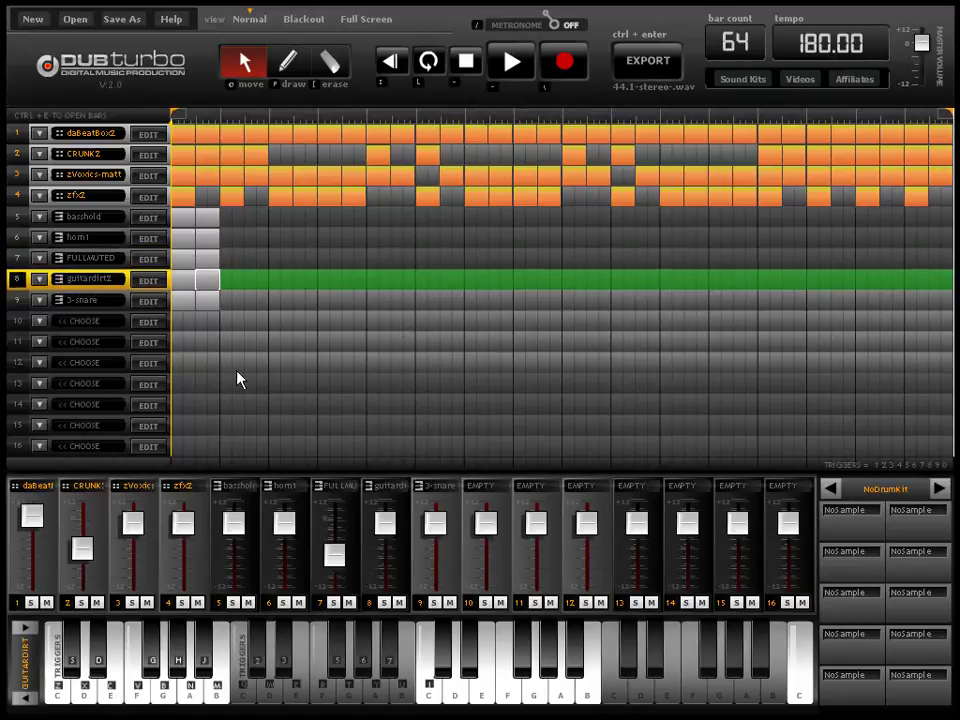
In the second guitardirt2 block, move the last note to a higher pitch, draw a lower note after it and complete the edit.
{"action": "key", "text": "ctrl+e"}
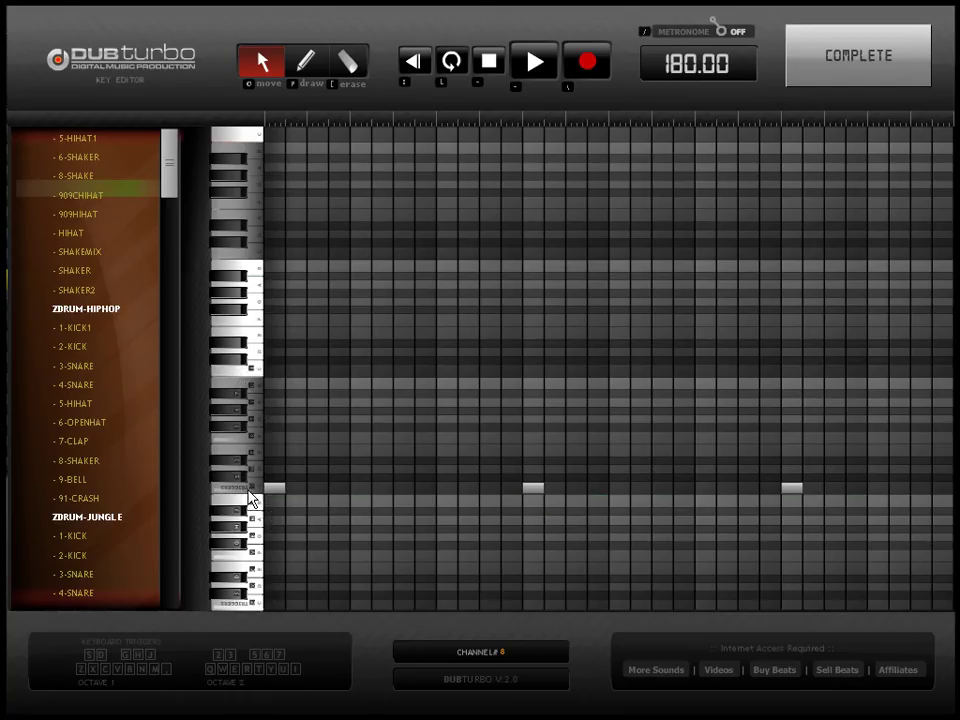
{"action": "left_click", "coordinate": [315, 65]}
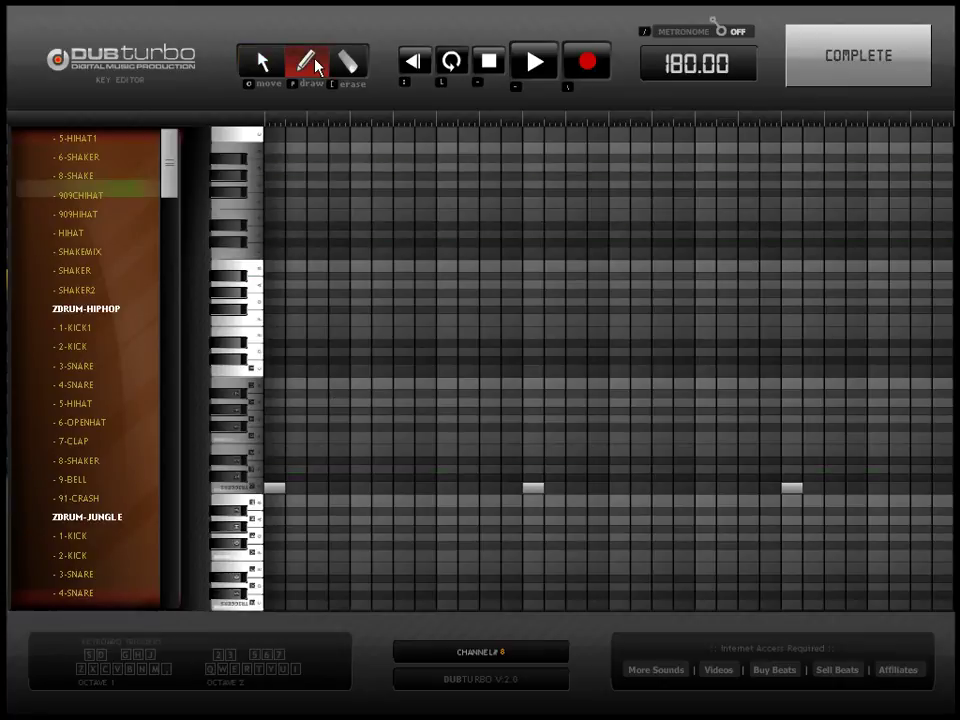
{"action": "left_click", "coordinate": [266, 50]}
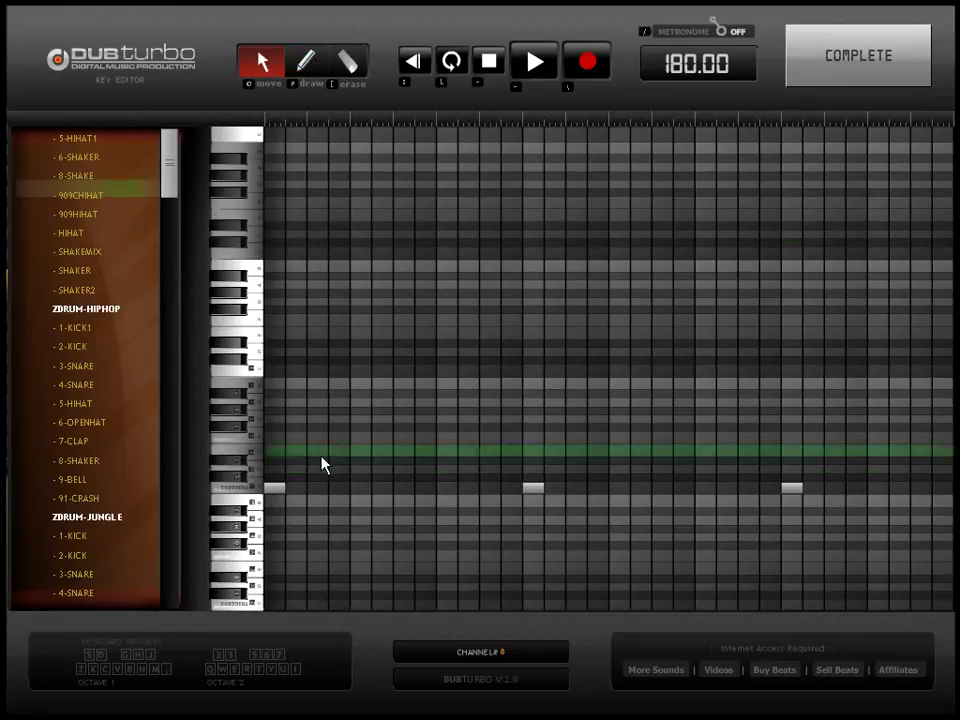
{"action": "left_click_drag", "start_coordinate": [800, 490], "coordinate": [796, 461]}
{"action": "left_click", "coordinate": [306, 62]}
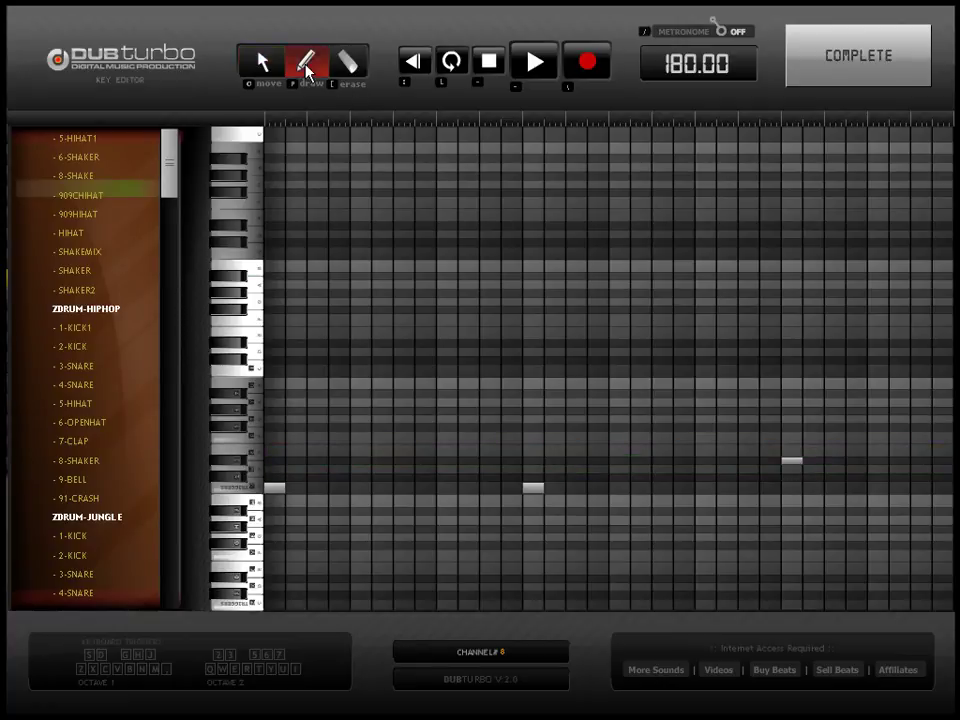
{"action": "left_click", "coordinate": [882, 478]}
{"action": "left_click", "coordinate": [816, 75]}
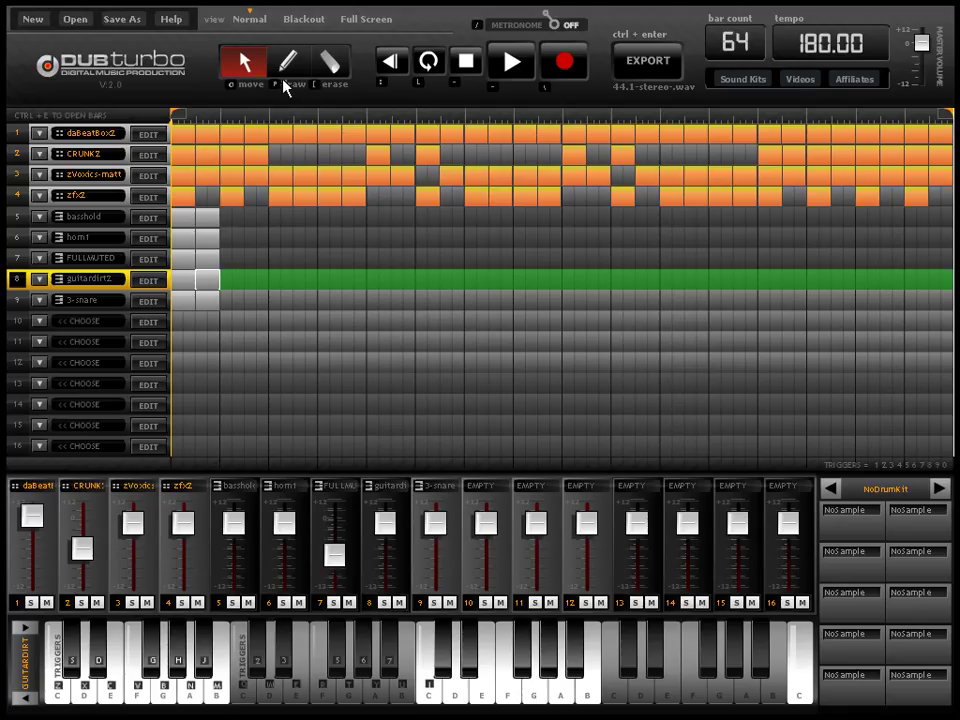
Check the second 3-snare block's notes in the key editor, then erase the first 3-snare block from the arrangement.
{"action": "left_click", "coordinate": [207, 304]}
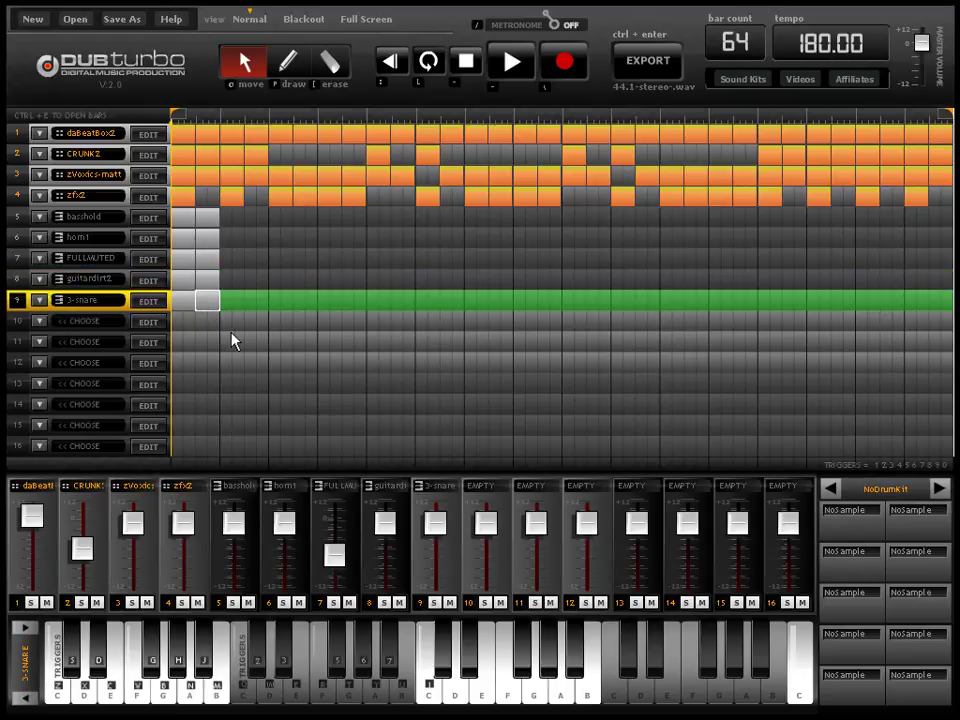
{"action": "key", "text": "ctrl+e"}
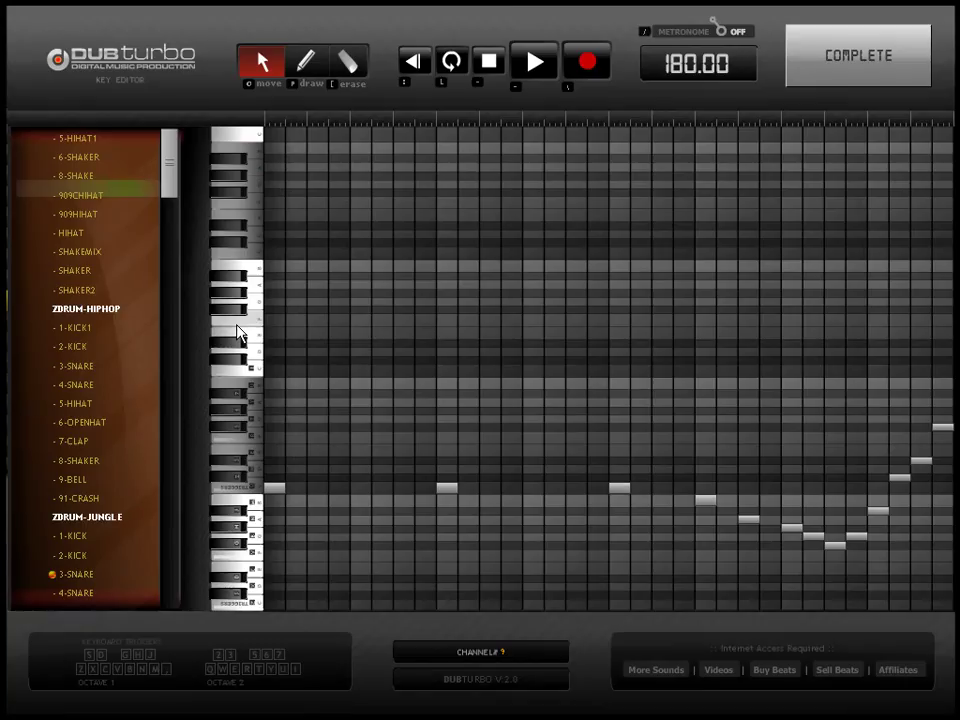
{"action": "left_click", "coordinate": [922, 66]}
{"action": "left_click", "coordinate": [340, 70]}
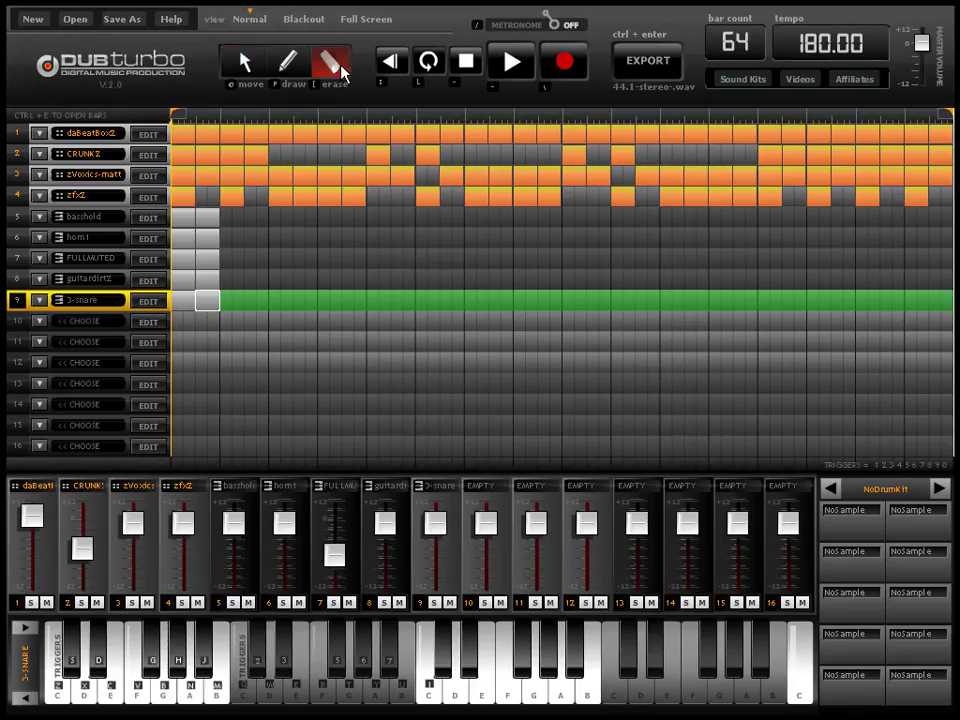
{"action": "left_click", "coordinate": [190, 306]}
{"action": "left_click", "coordinate": [250, 68]}
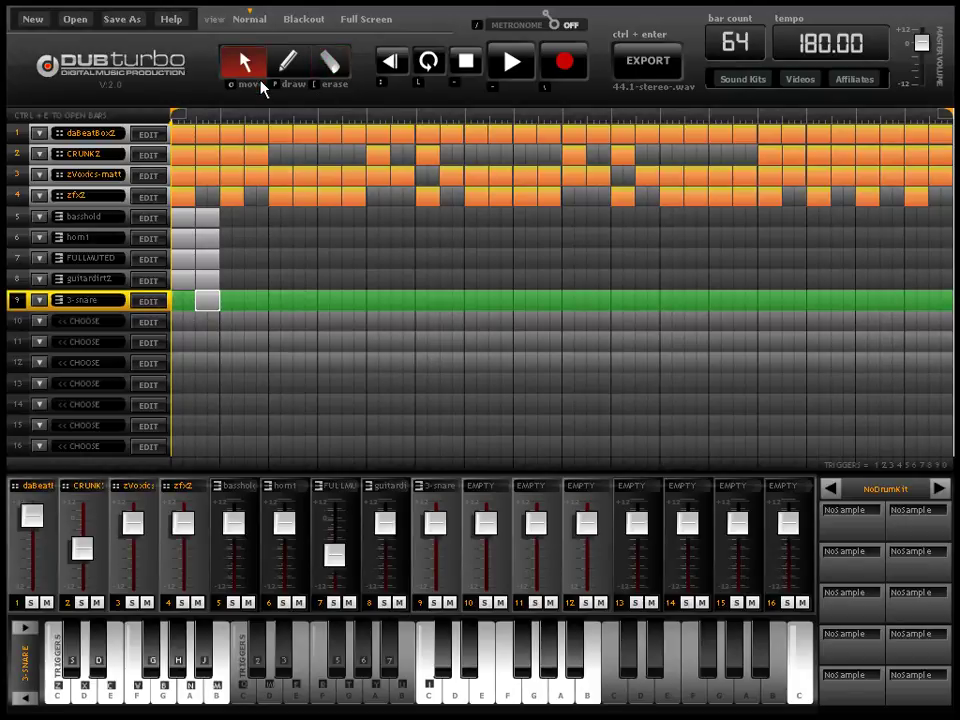
Move the remaining 3-snare block to bars 7-8 and place copies at bars 15-16, 23-24, 31-32, 43-44 and 55-56.
{"action": "left_click_drag", "start_coordinate": [210, 301], "coordinate": [262, 311]}
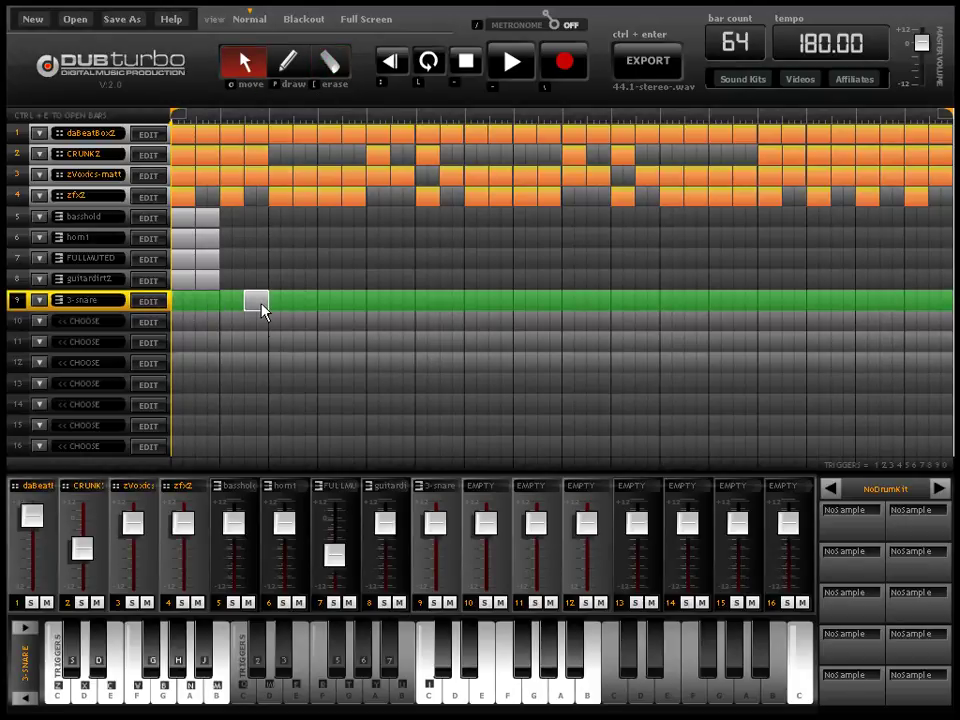
{"action": "left_click", "coordinate": [356, 303]}
{"action": "left_click", "coordinate": [452, 303]}
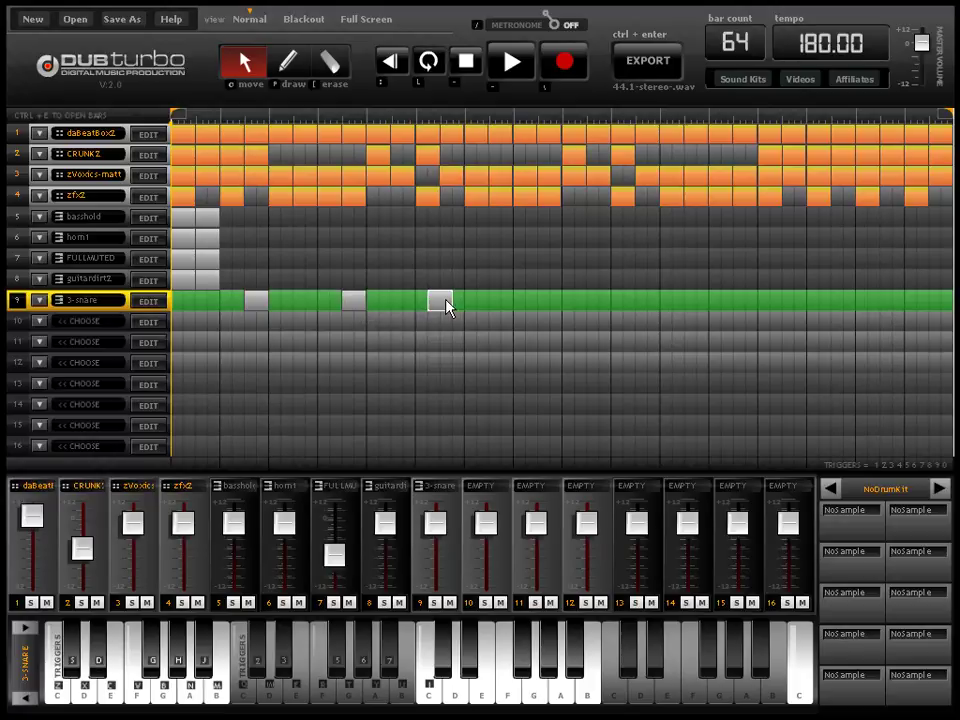
{"action": "left_click", "coordinate": [549, 303]}
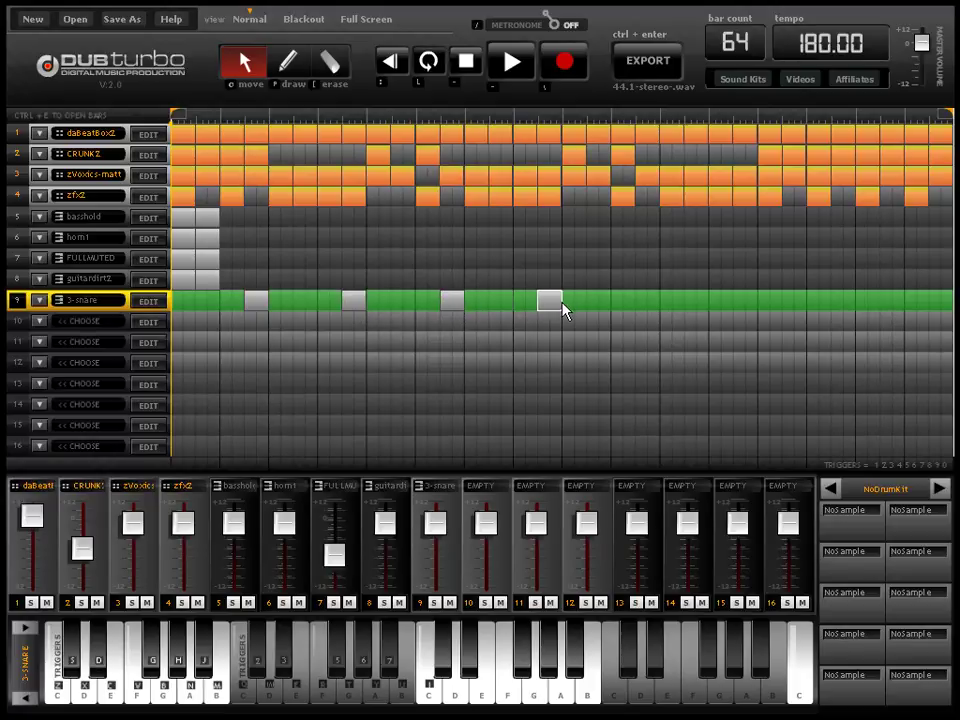
{"action": "left_click_drag", "start_coordinate": [673, 310], "coordinate": [700, 317]}
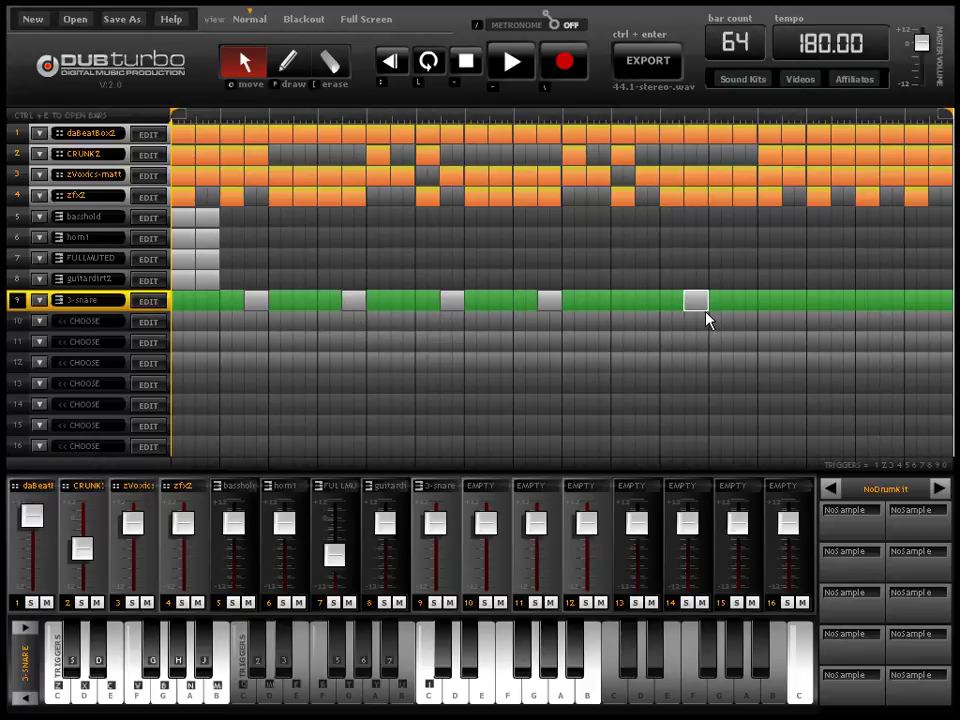
{"action": "left_click", "coordinate": [848, 304]}
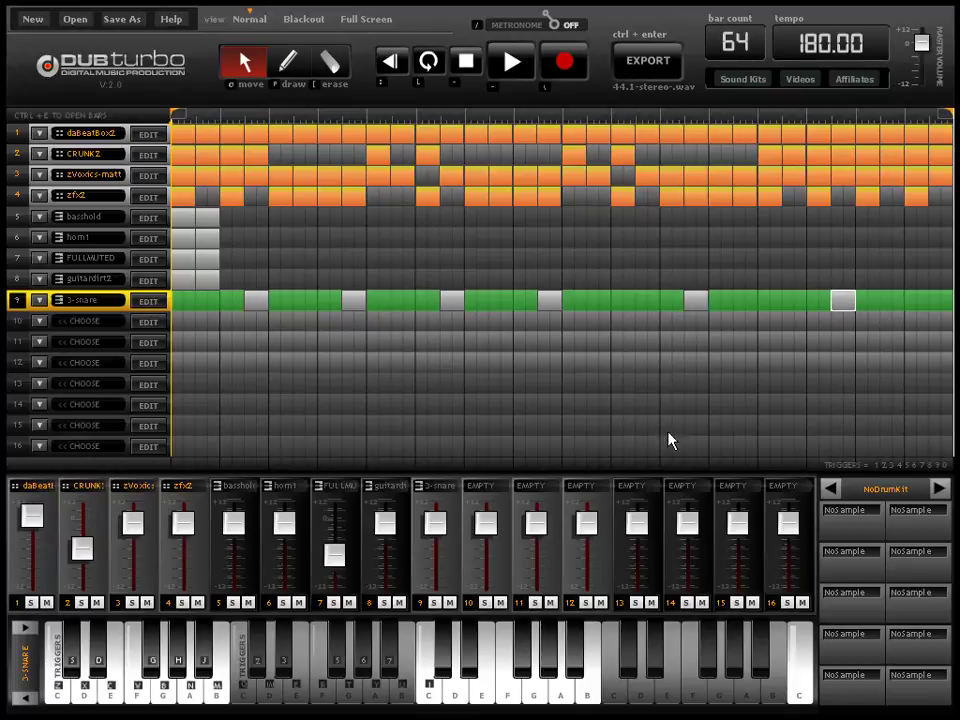
Select both opening blocks of tracks 5 to 8 and duplicate them directly after the originals, filling bars 5-8.
{"action": "left_click", "coordinate": [183, 280]}
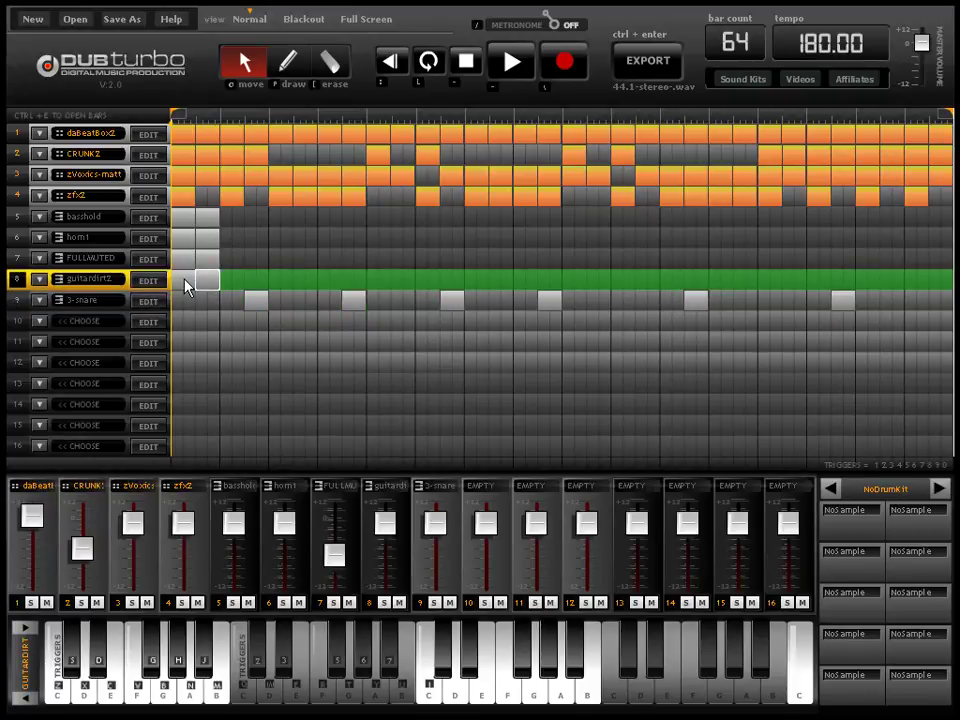
{"action": "left_click", "coordinate": [205, 262]}
{"action": "left_click", "coordinate": [206, 241]}
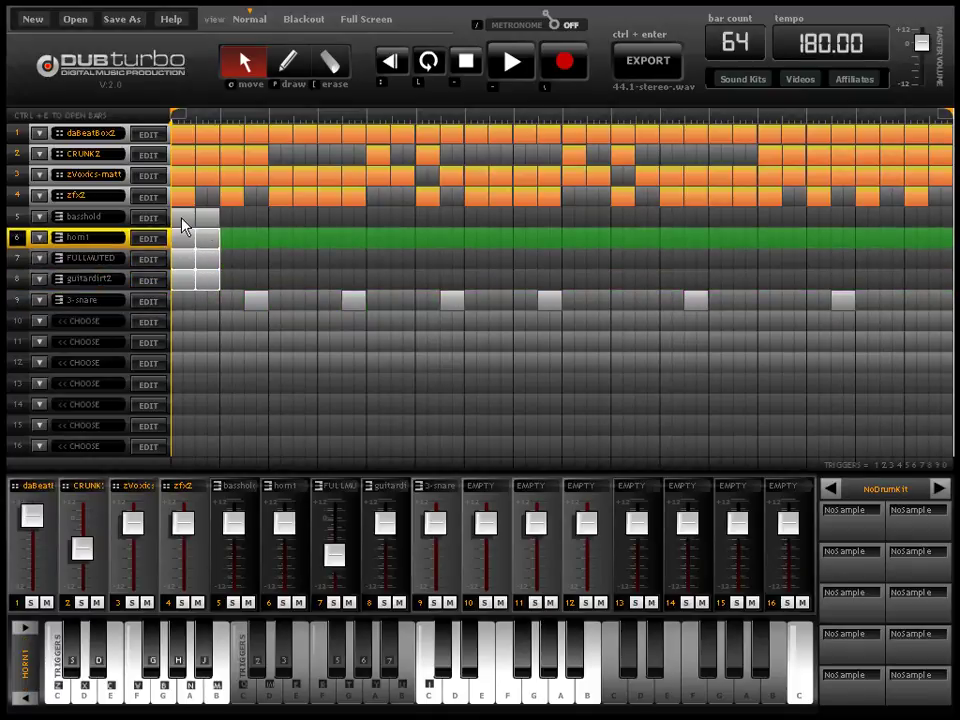
{"action": "left_click", "coordinate": [205, 222]}
{"action": "left_click", "coordinate": [250, 222]}
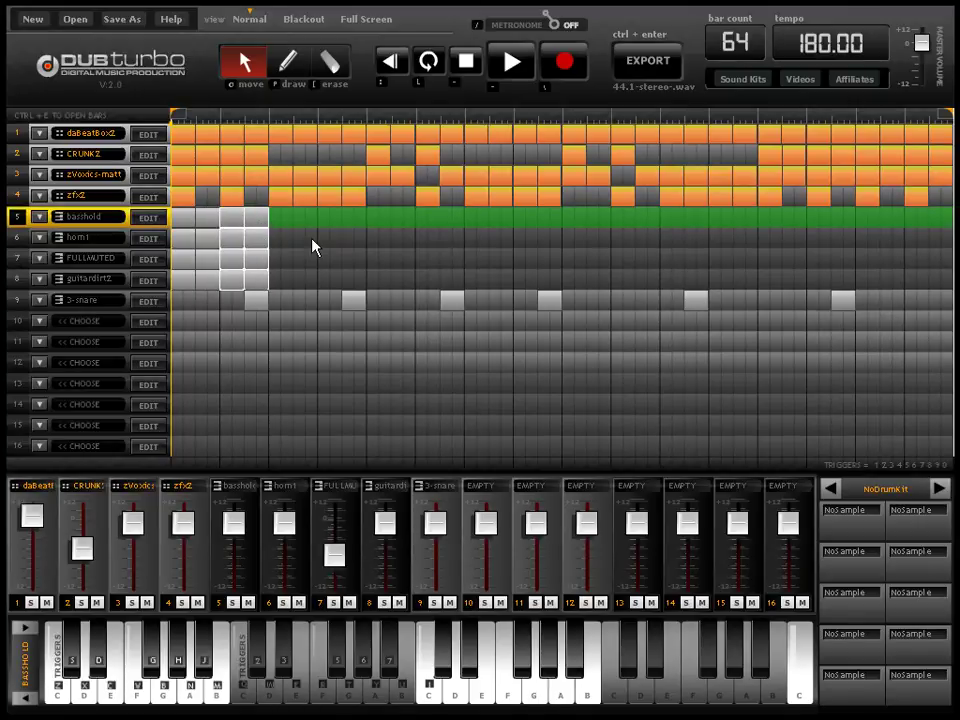
Select the four horn1 and basshold blocks and duplicate them over bars 9 to 24.
{"action": "left_click", "coordinate": [259, 240]}
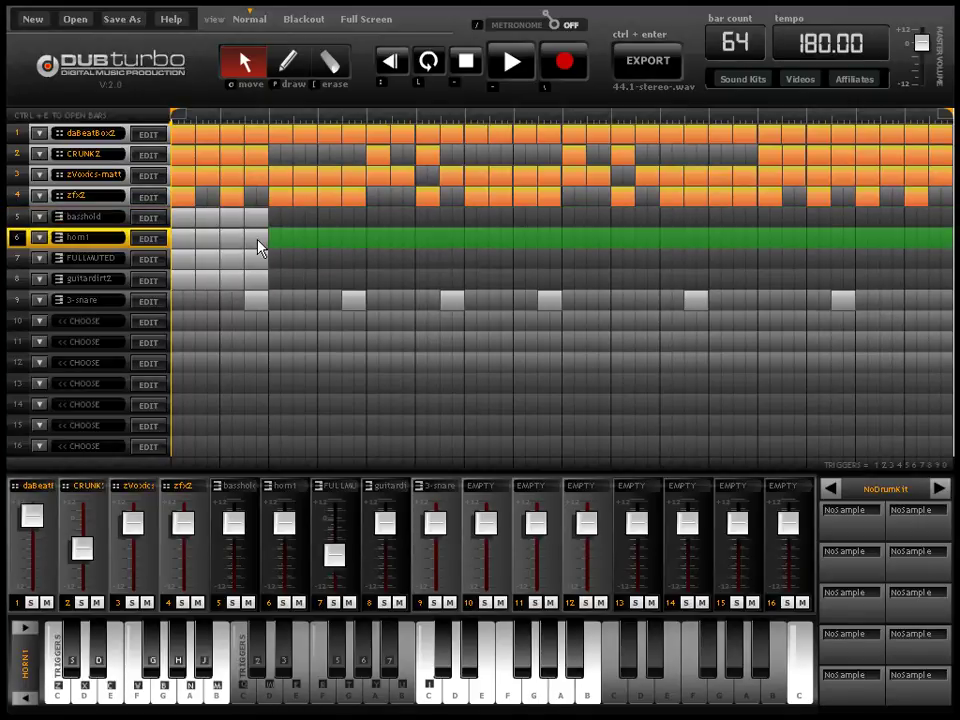
{"action": "left_click", "coordinate": [196, 222]}
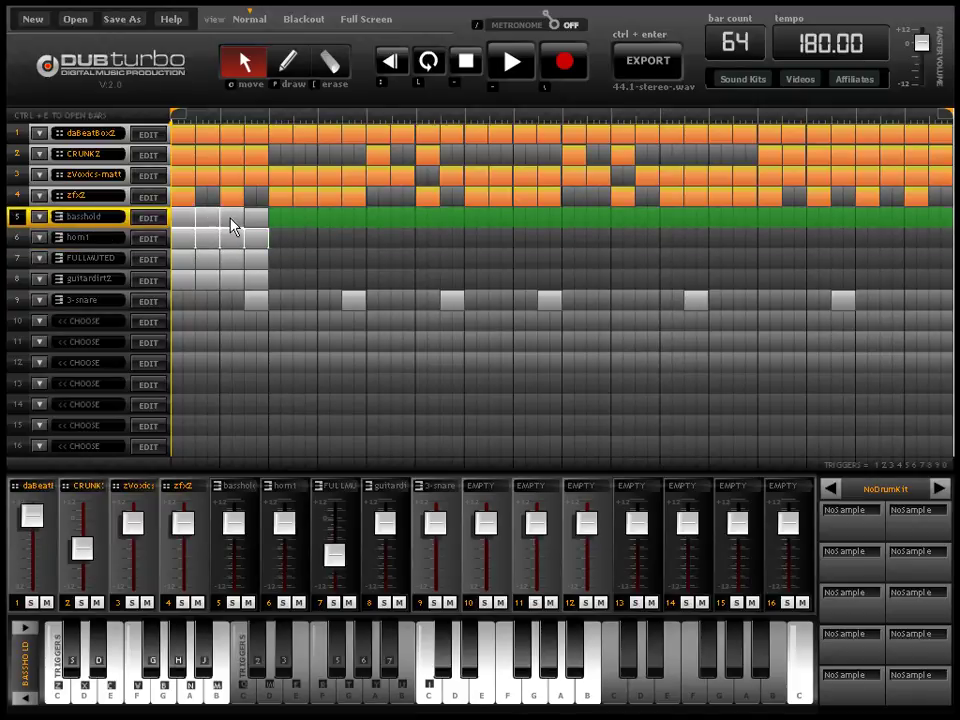
{"action": "left_click_drag", "start_coordinate": [229, 222], "coordinate": [418, 236]}
Select the first four blocks of tracks 5 to 8 and place copies at bars 25-32 and 49-56.
{"action": "left_click_drag", "start_coordinate": [256, 288], "coordinate": [258, 234]}
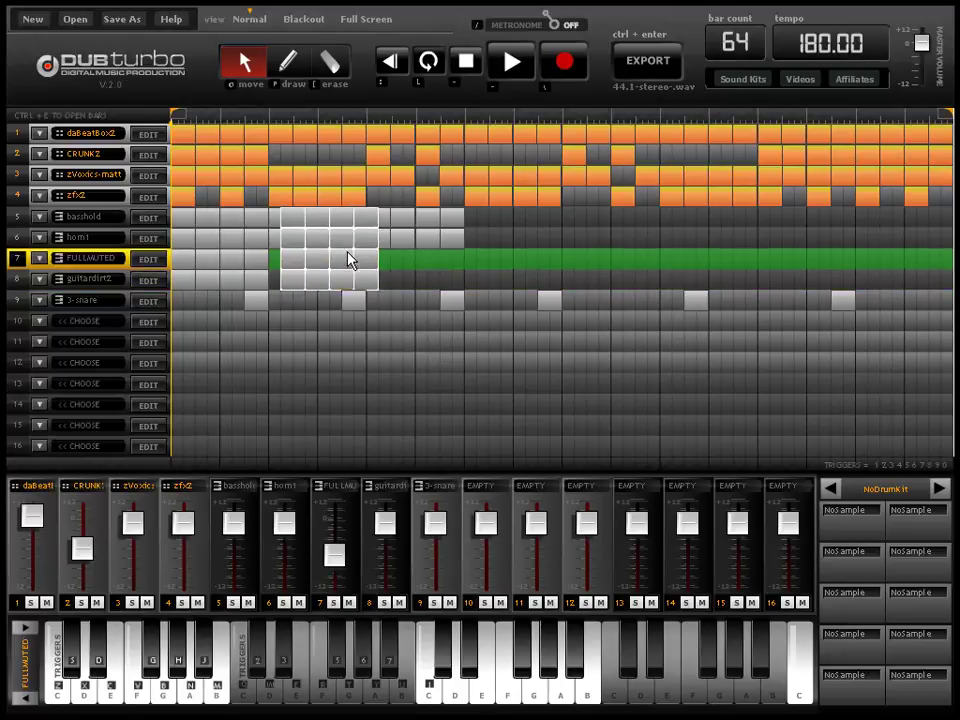
{"action": "left_click", "coordinate": [497, 261]}
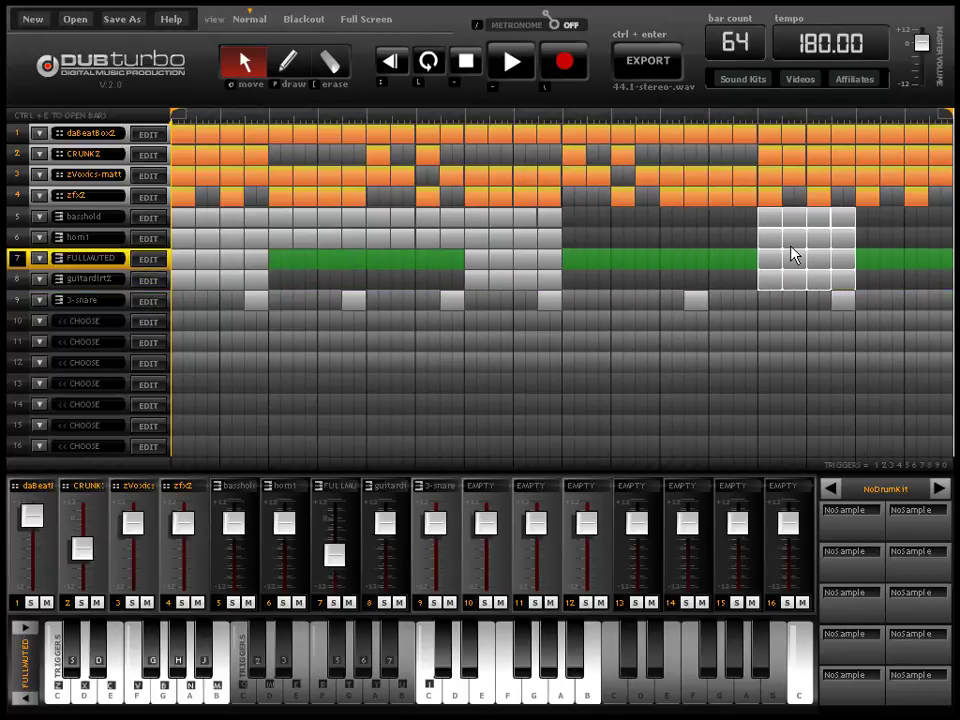
{"action": "left_click", "coordinate": [820, 244]}
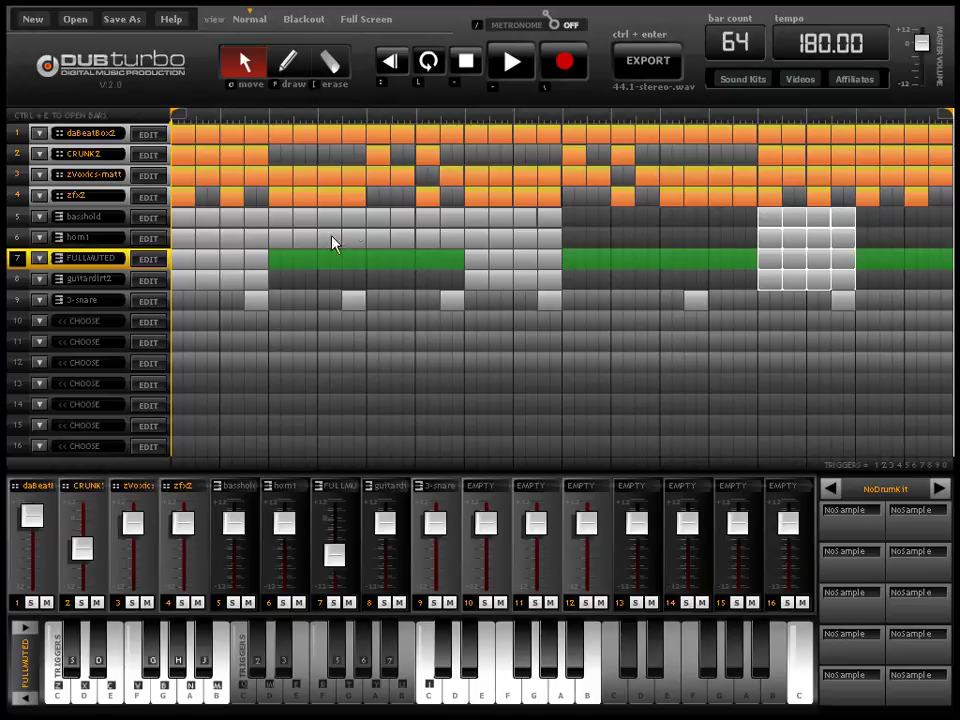
{"action": "left_click", "coordinate": [428, 242]}
{"action": "left_click", "coordinate": [435, 221]}
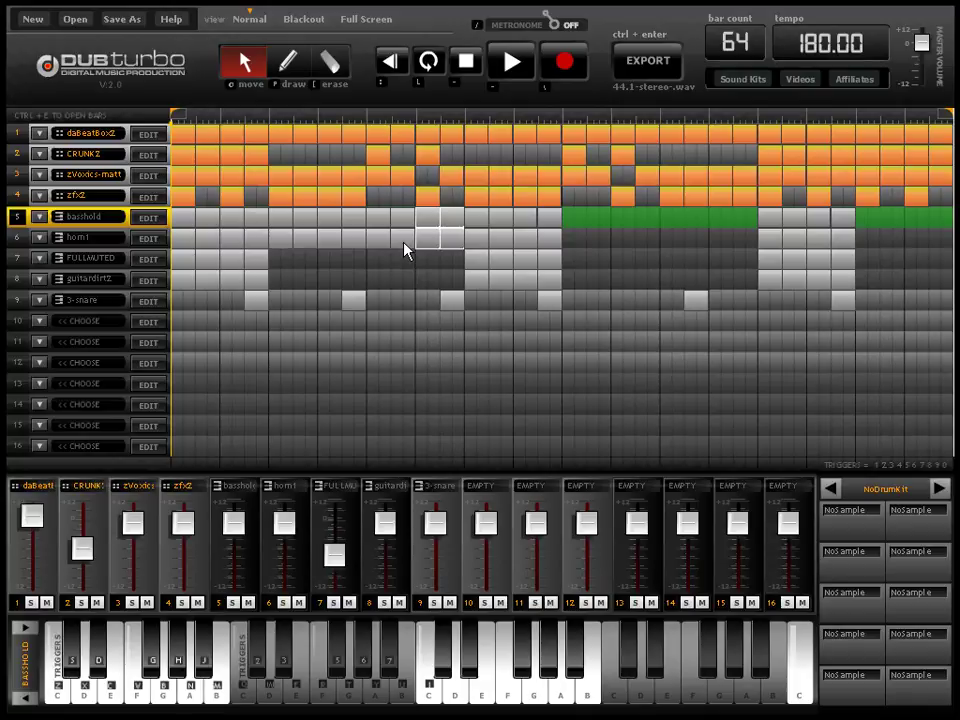
{"action": "left_click", "coordinate": [381, 257]}
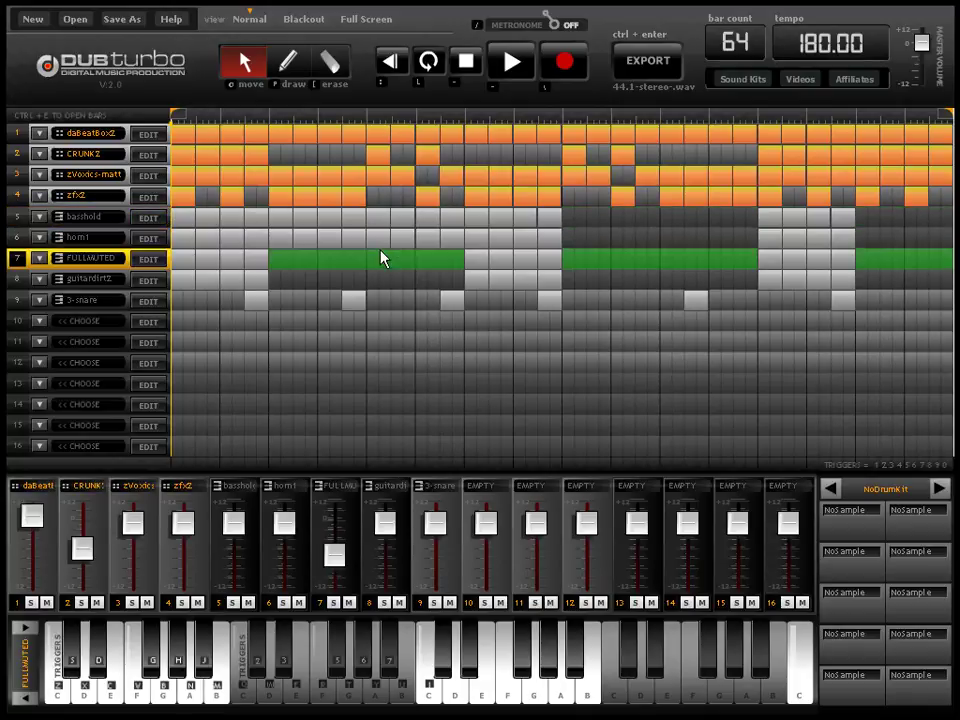
Select the basshold and horn1 blocks at bars 17-20 and duplicate them repeatedly to fill bars 33-48 and 57-64.
{"action": "left_click", "coordinate": [381, 240]}
{"action": "left_click", "coordinate": [390, 220]}
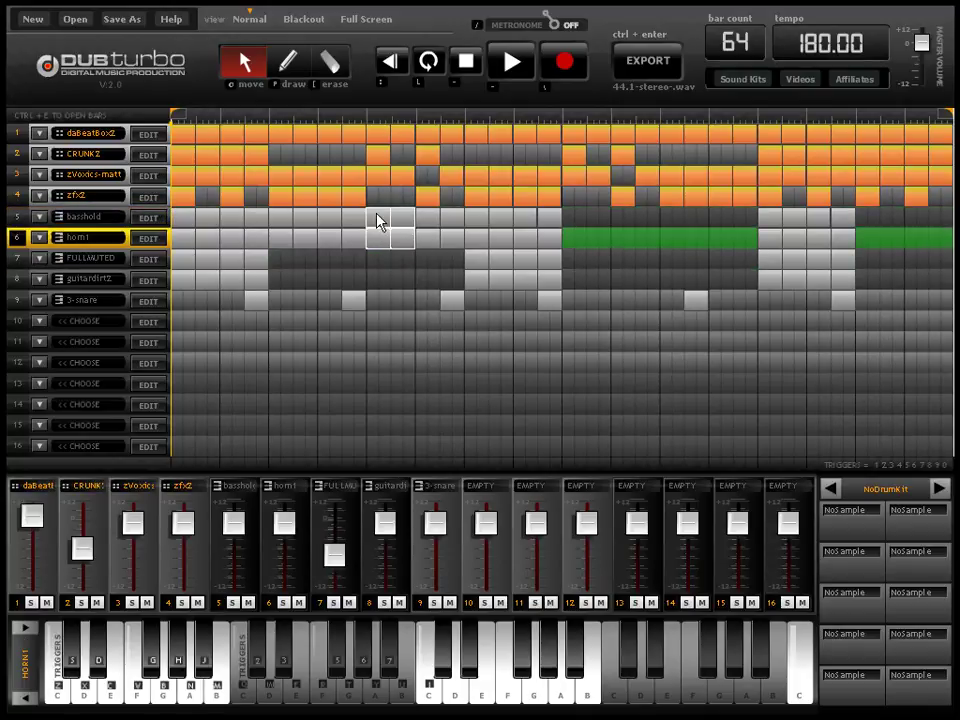
{"action": "left_click", "coordinate": [580, 221]}
{"action": "left_click", "coordinate": [630, 228]}
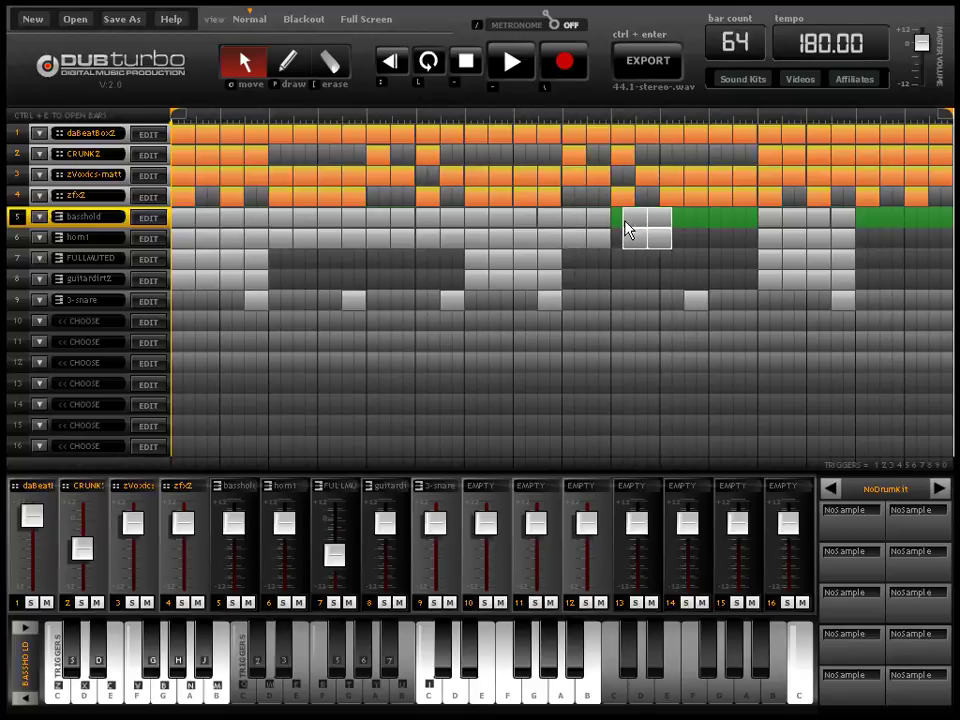
{"action": "left_click", "coordinate": [690, 230]}
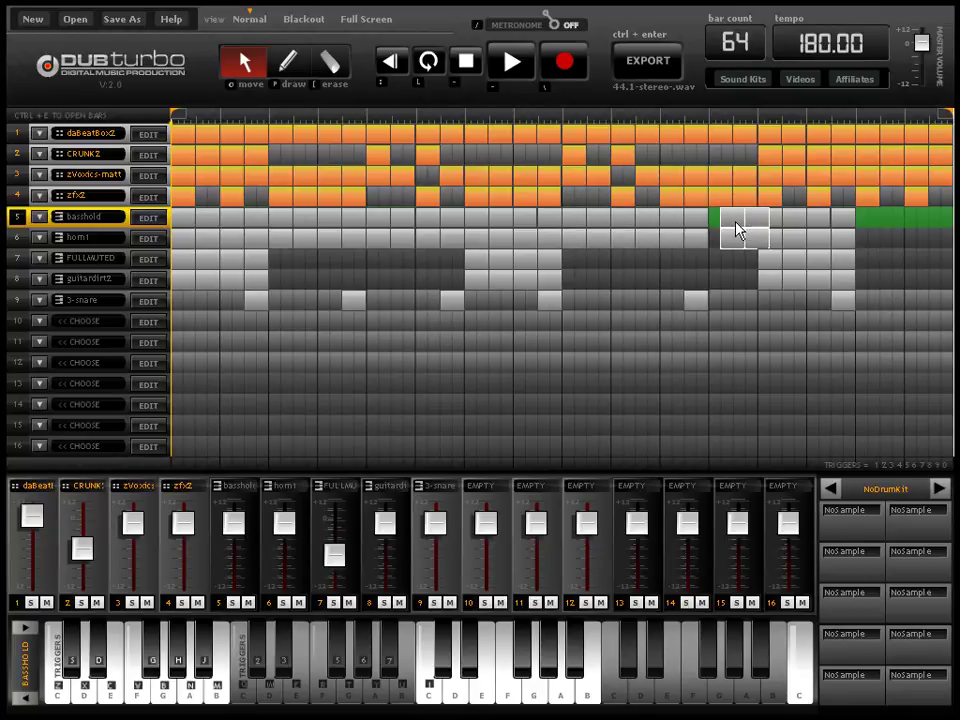
{"action": "left_click", "coordinate": [729, 224]}
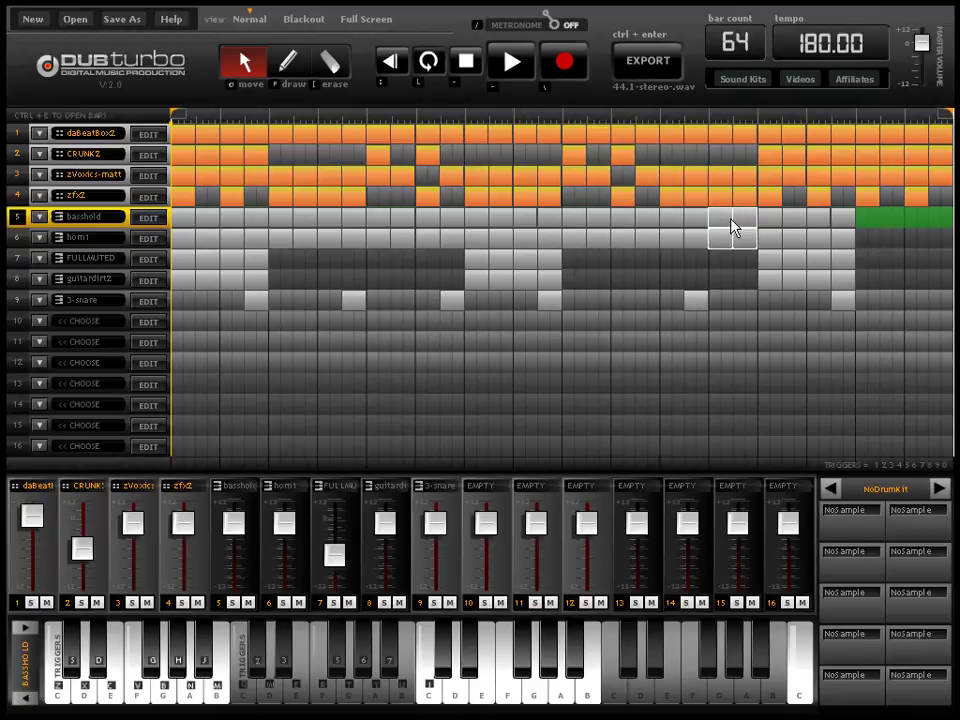
{"action": "left_click", "coordinate": [875, 222]}
{"action": "left_click", "coordinate": [928, 225]}
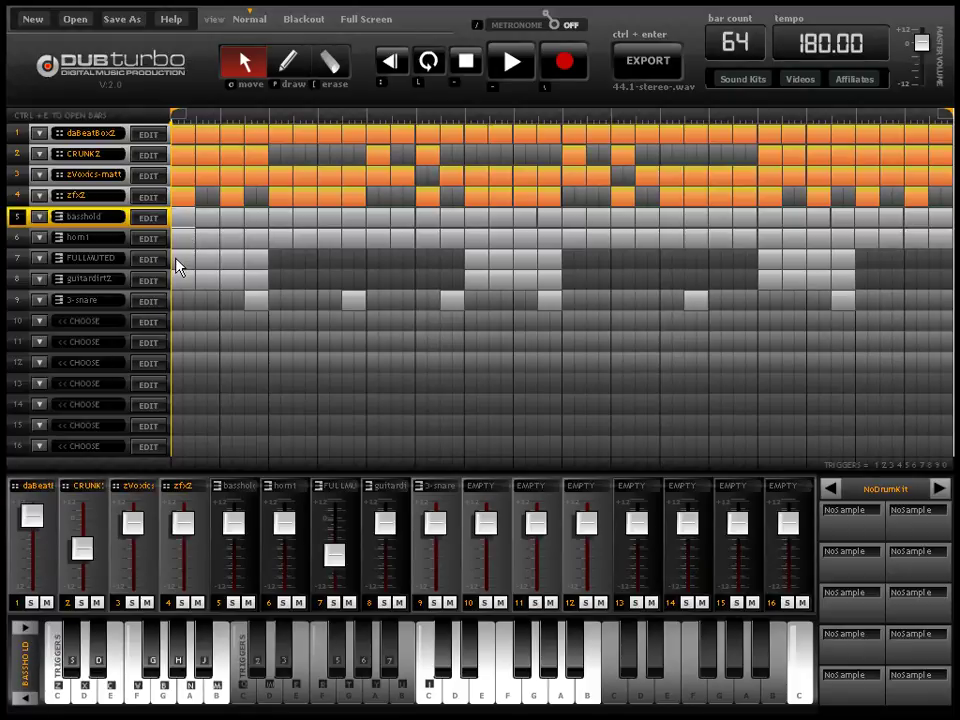
Open the first basshold block in the key editor, look through the sound list and return to the arrangement.
{"action": "key", "text": "ctrl+e"}
{"action": "left_click_drag", "start_coordinate": [167, 192], "coordinate": [167, 154]}
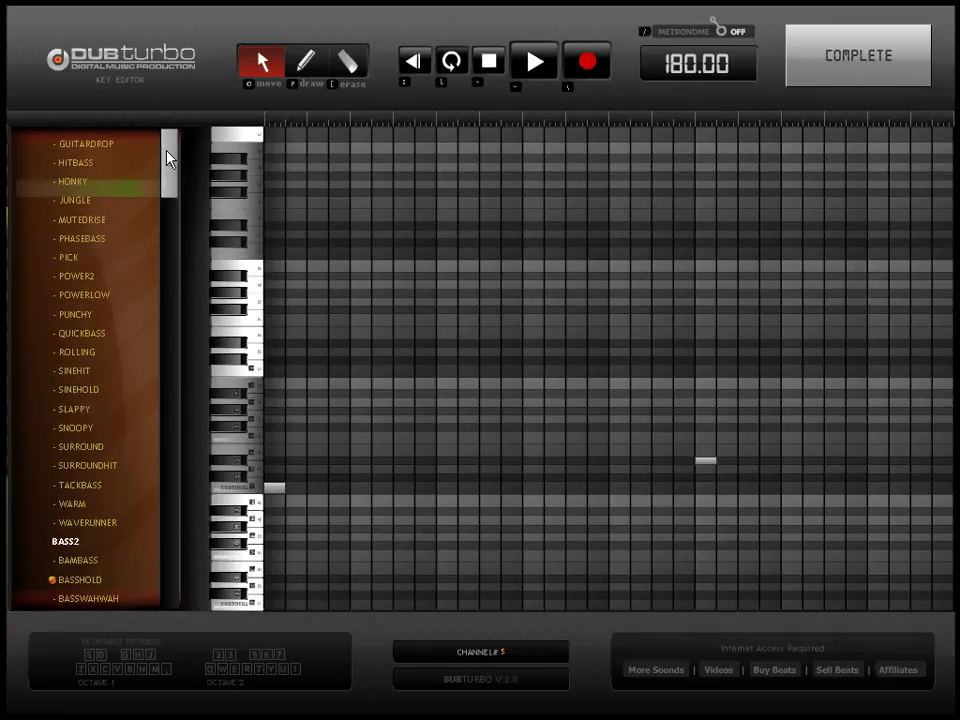
{"action": "left_click", "coordinate": [790, 50]}
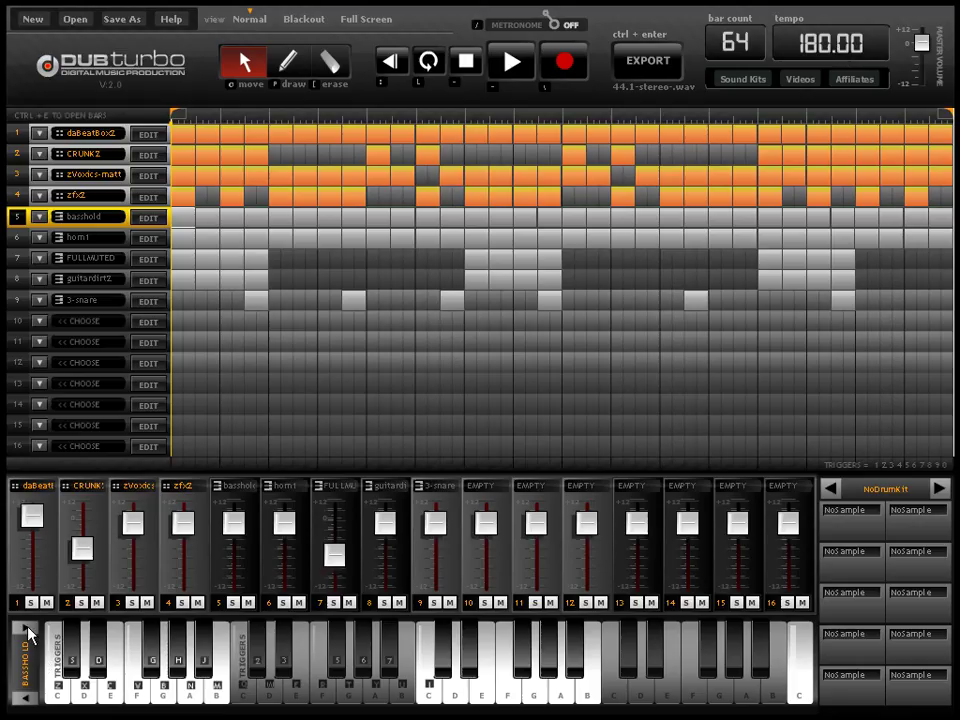